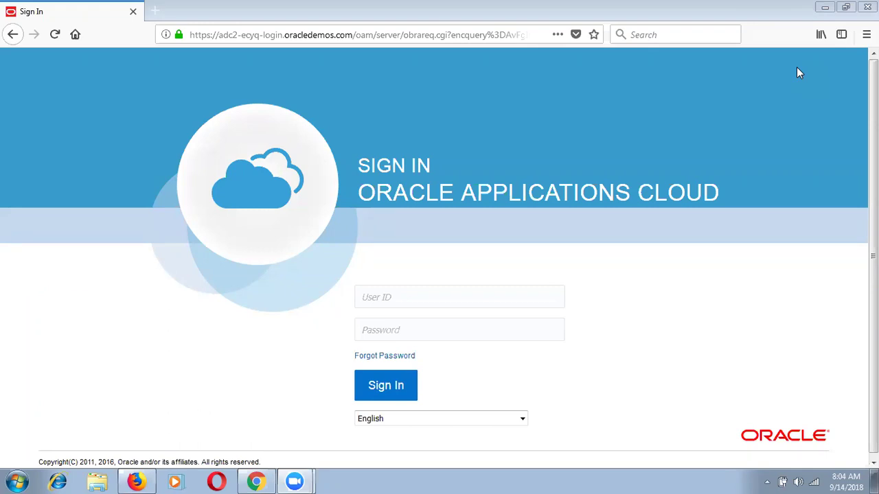
# Sign in with the saved user name and the account password, declining the browser's save-login prompt.
pyautogui.click(410, 295)
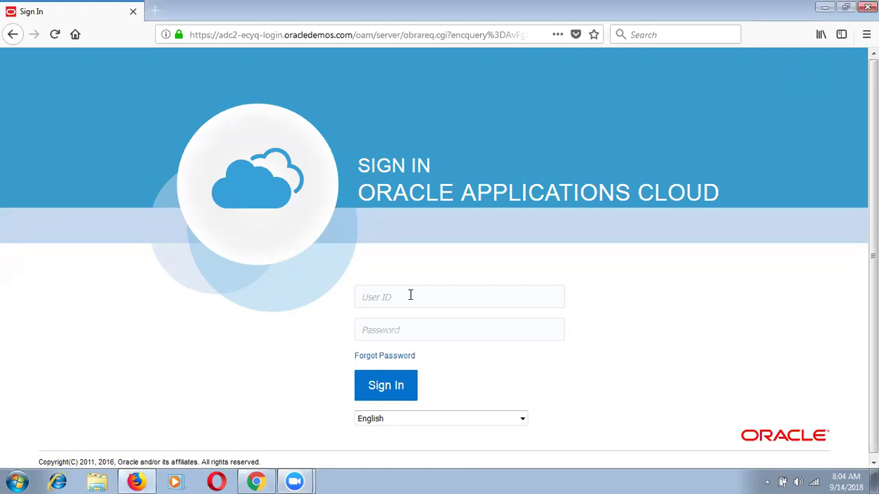
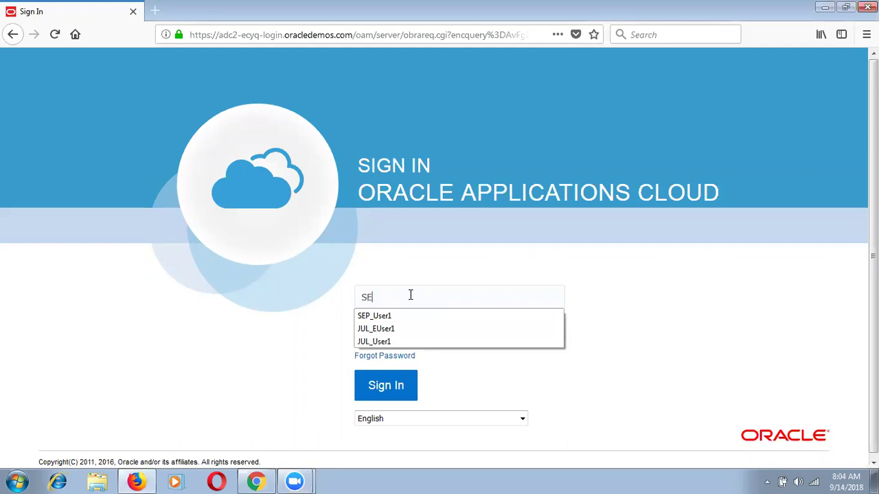
pyautogui.press('Down')
pyautogui.press('Return')
pyautogui.press('Tab')
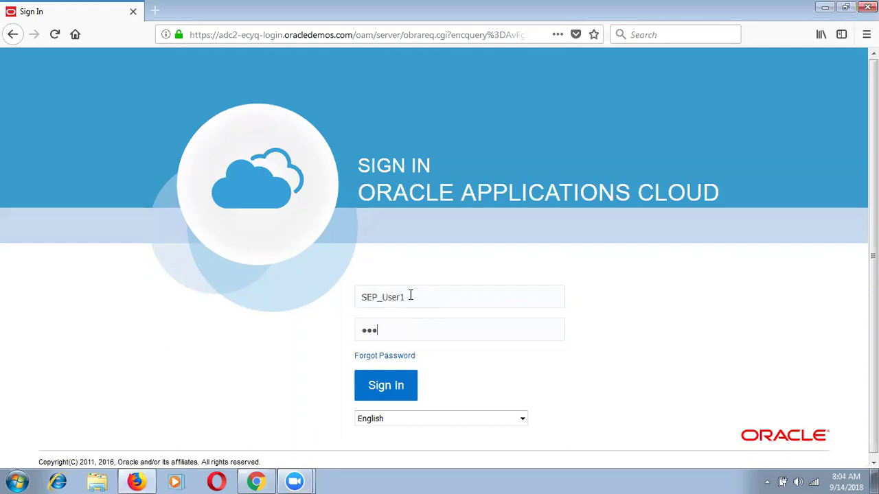
pyautogui.click(385, 387)
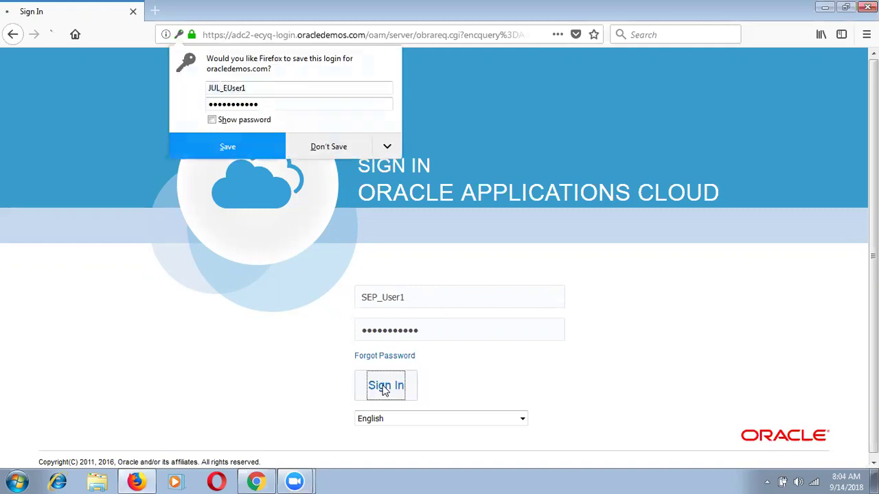
pyautogui.click(342, 146)
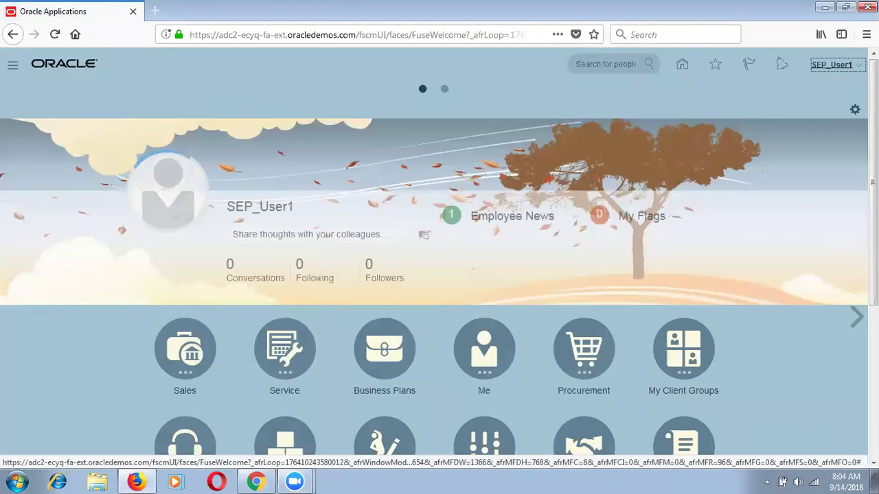
# Open Setup and Maintenance and switch the offering to Procurement.
pyautogui.click(848, 67)
pyautogui.click(748, 219)
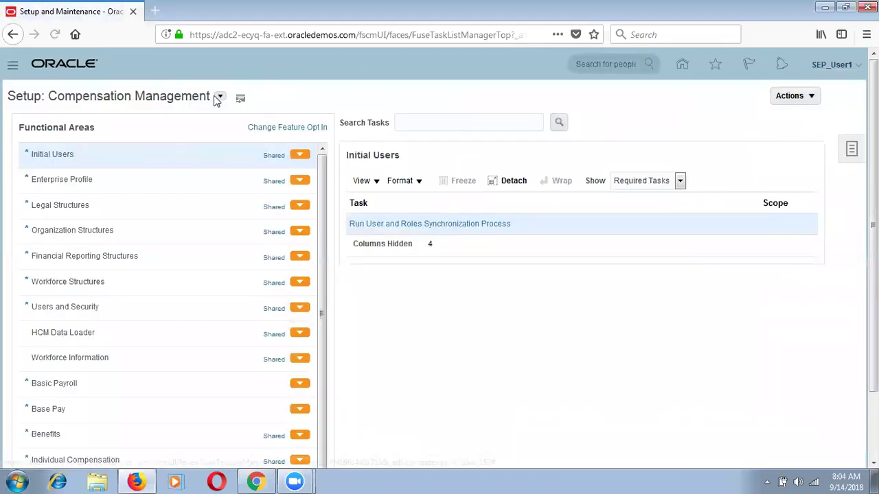
pyautogui.click(219, 97)
pyautogui.scroll(-4, 345, 153)
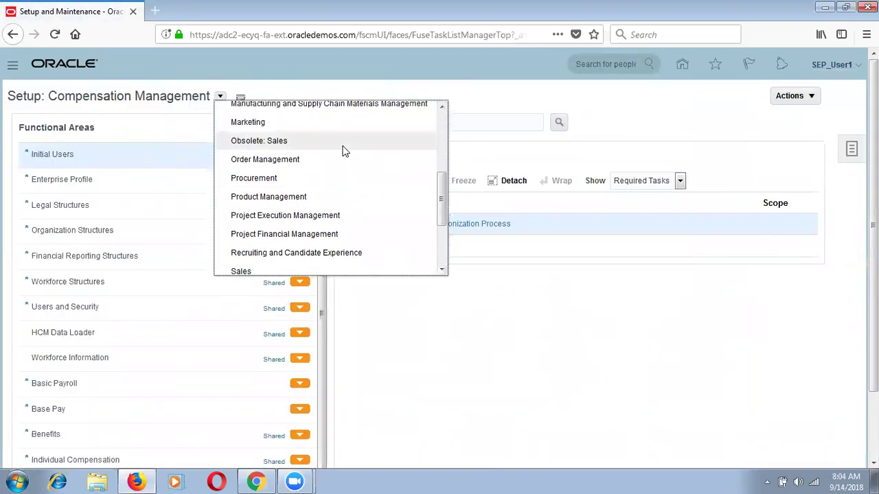
pyautogui.click(322, 179)
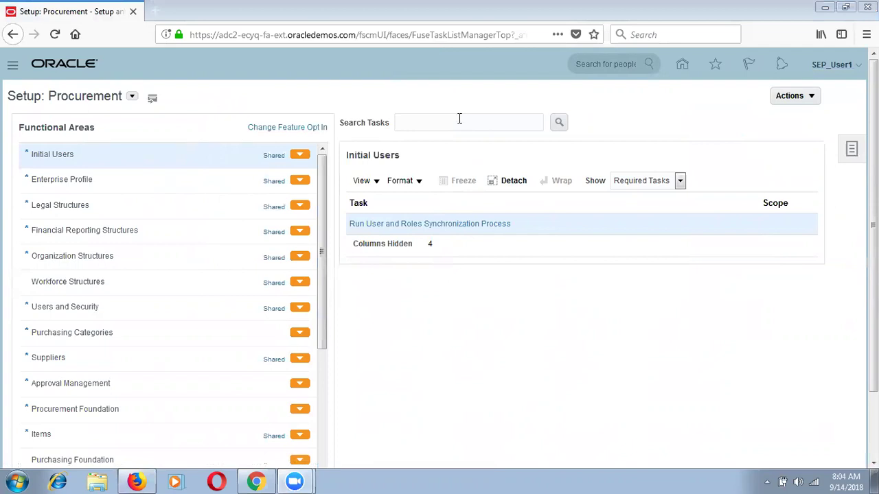
# Open Manage Chart of Accounts Structures under Financial Reporting Structures and search the key flexfields.
pyautogui.click(150, 241)
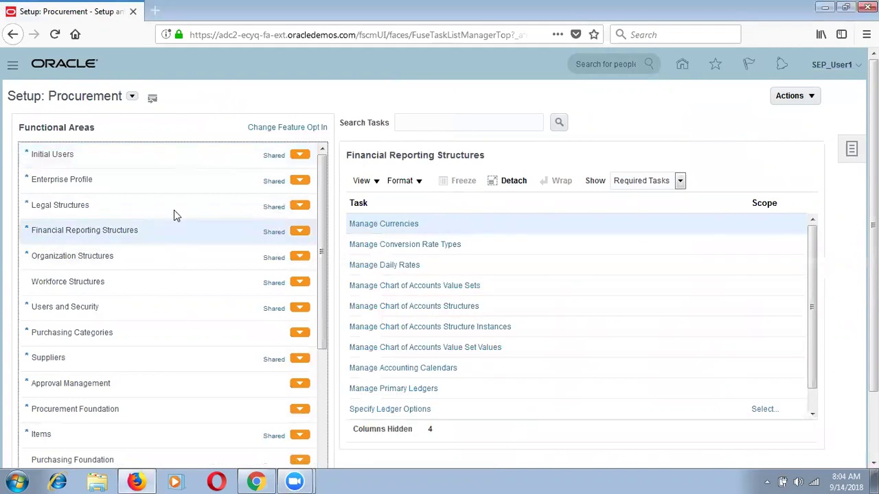
pyautogui.click(424, 307)
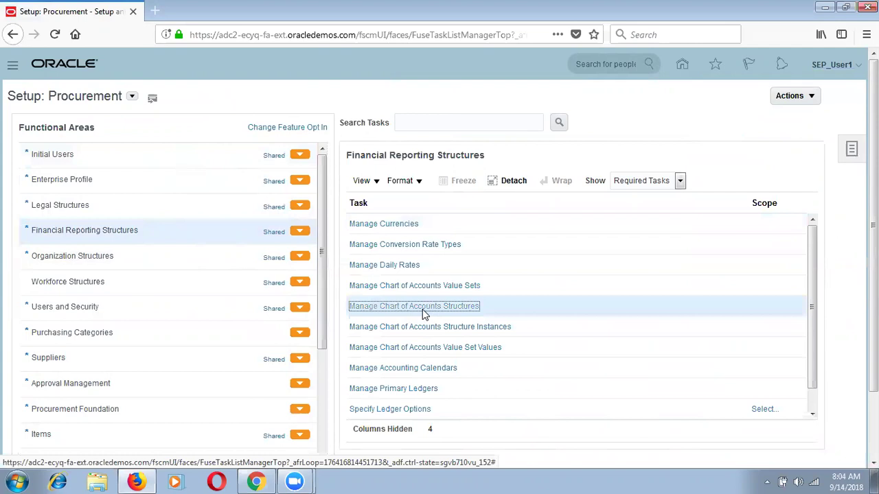
pyautogui.click(803, 220)
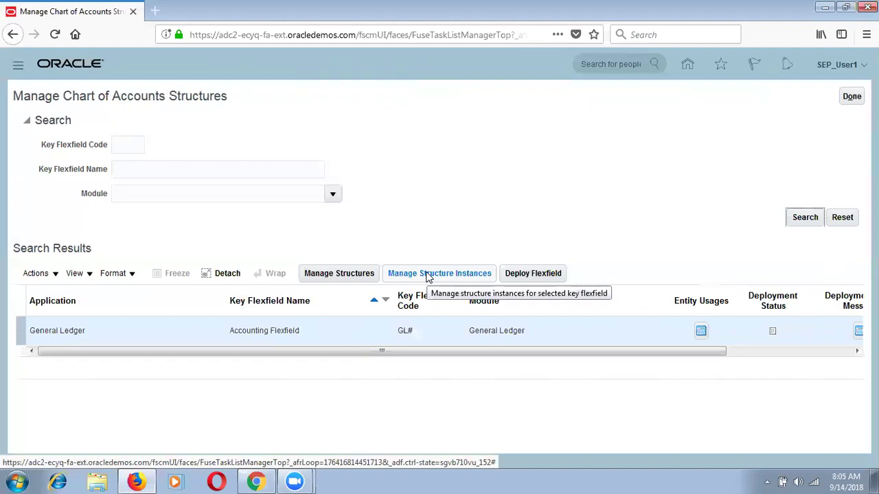
# Launch Notepad from the Start menu and maximize its window.
pyautogui.click(4, 480)
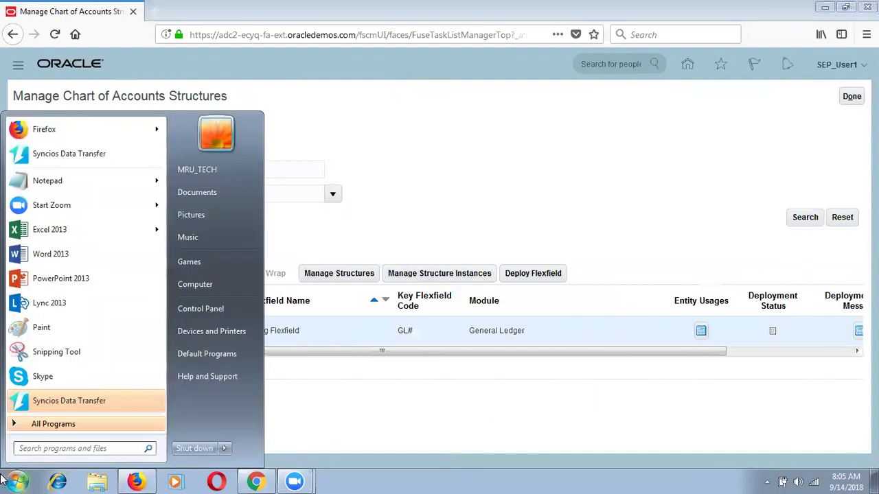
pyautogui.write('notepad')
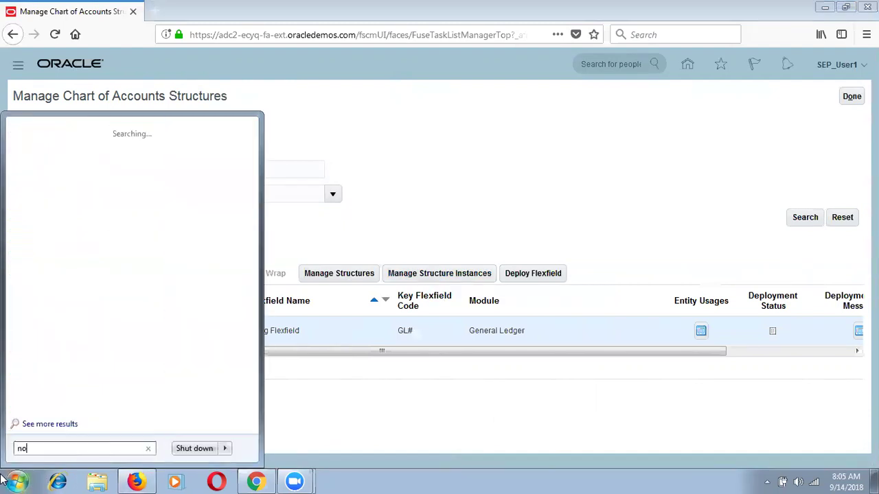
pyautogui.press('Return')
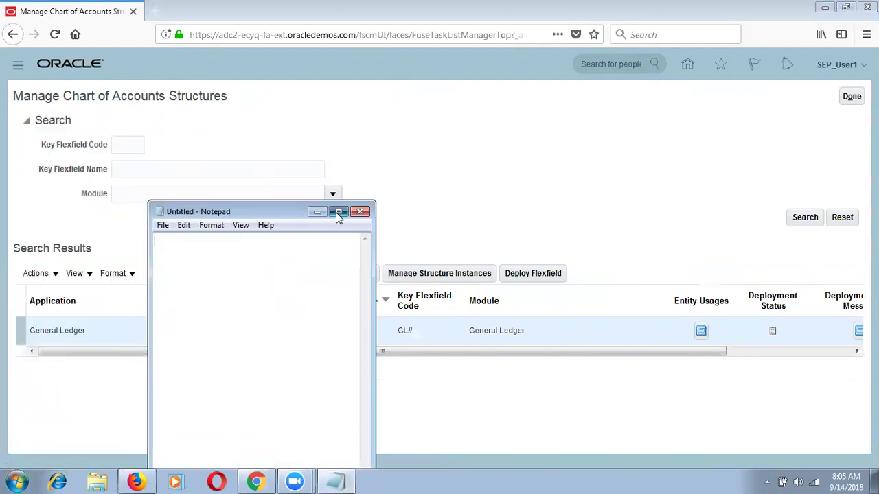
pyautogui.click(338, 212)
# Type the heading 'EBS:-' with a dashed underline and 'SEP_Chart of Accounts' beneath it.
pyautogui.write('EBS:-')
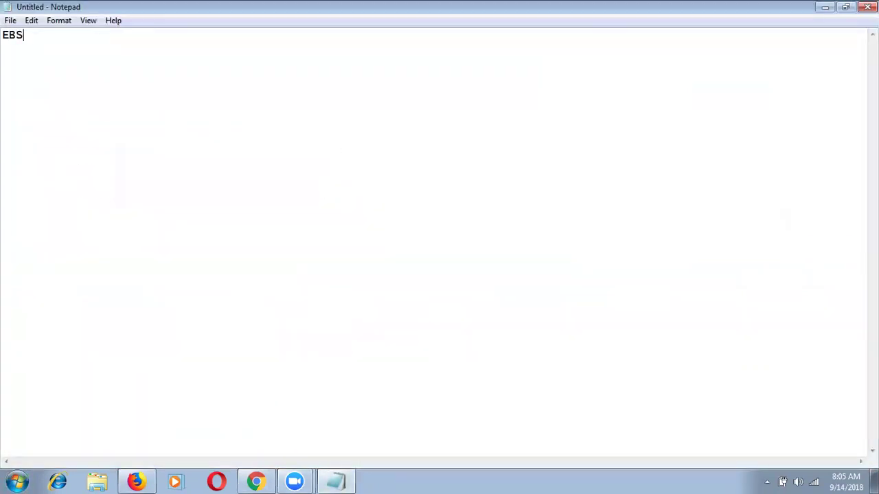
pyautogui.press('Return')
pyautogui.write('------')
pyautogui.press('Return')
pyautogui.press('Return')
pyautogui.write('SEP_Chart of Accounts')
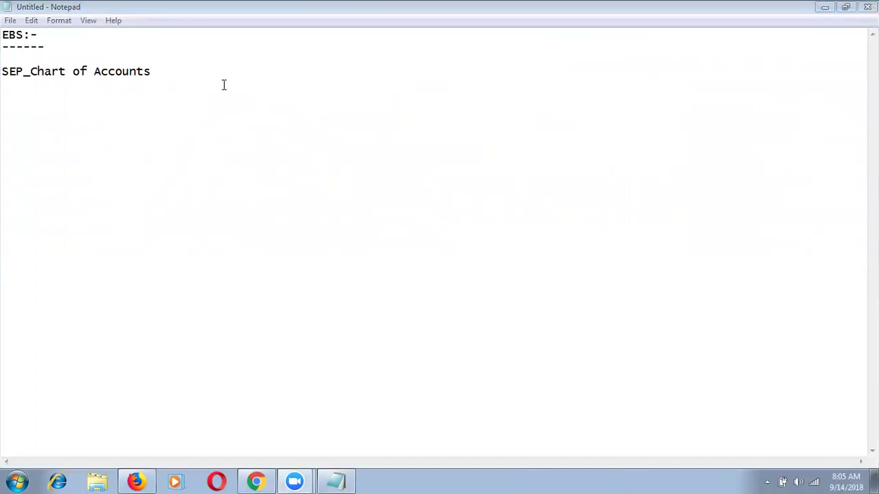
pyautogui.click(182, 71)
# Add 'US Ledger' and 'UK Ledger' lines below the chart of accounts title.
pyautogui.press('Return')
pyautogui.press('Return')
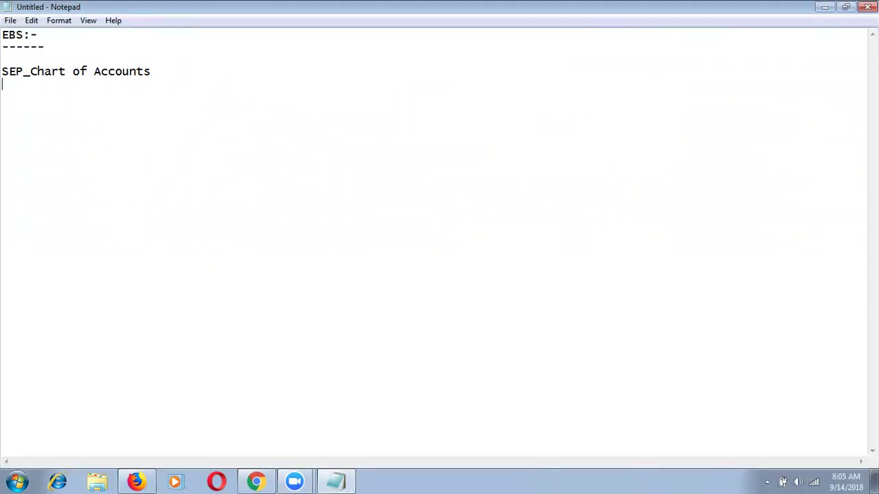
pyautogui.write('US Ledger')
pyautogui.press('Return')
pyautogui.write('UK Ledger')
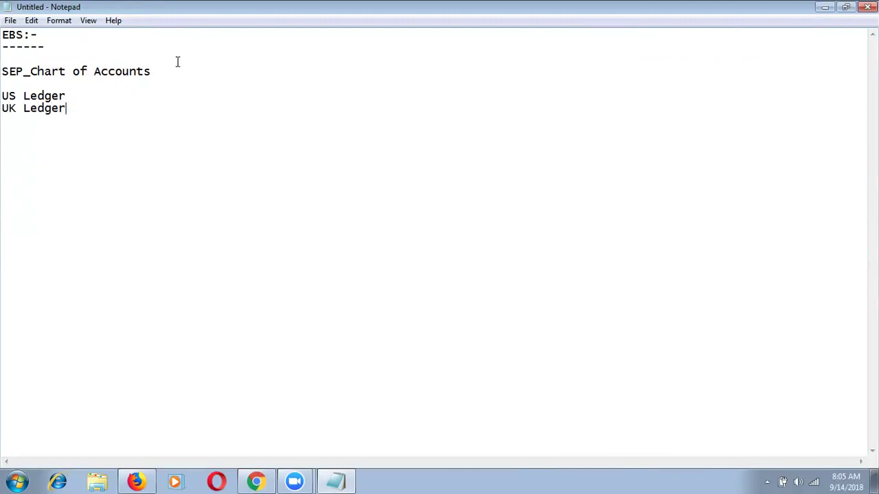
# Append '-> SEP_COA' to both the US Ledger and UK Ledger lines.
pyautogui.click(119, 98)
pyautogui.write(':')
pyautogui.press('BackSpace')
pyautogui.write('-> SEP0')
pyautogui.press('BackSpace')
pyautogui.write('_COA')
pyautogui.press('Down')
pyautogui.write('-> SEP')
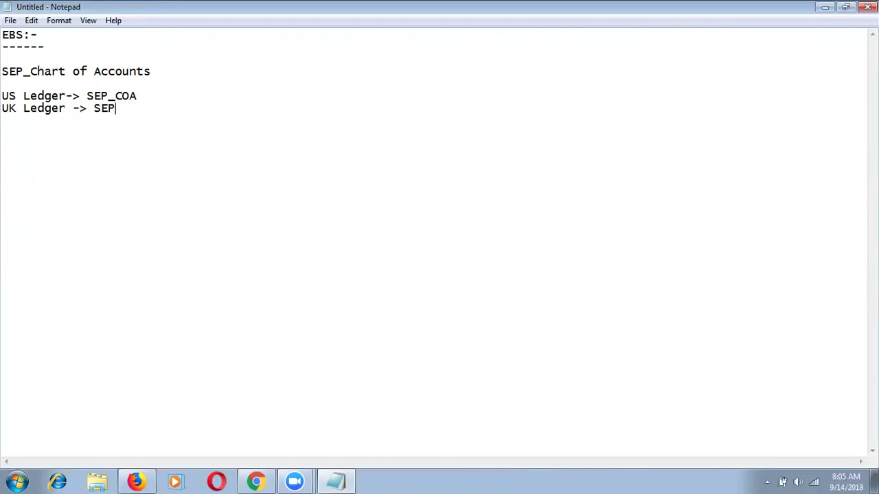
pyautogui.write('_COA')
# Insert blank lines between the US Ledger and UK Ledger lines.
pyautogui.click(154, 97)
pyautogui.press('Return')
pyautogui.press('Return')
pyautogui.press('Up')
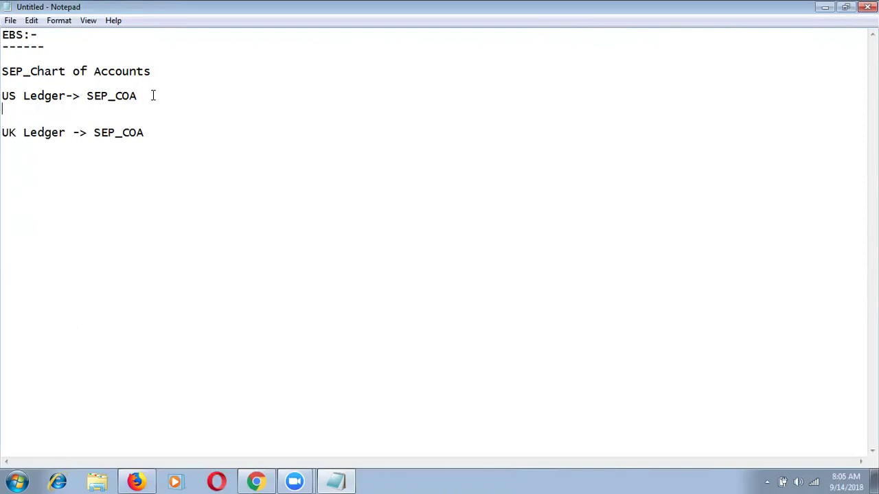
# List SEP_Company, SEP_Account, SEP_Department and SEP_Location under the US ledger.
pyautogui.write('SEP_Company')
pyautogui.press('Return')
pyautogui.write('SEP')
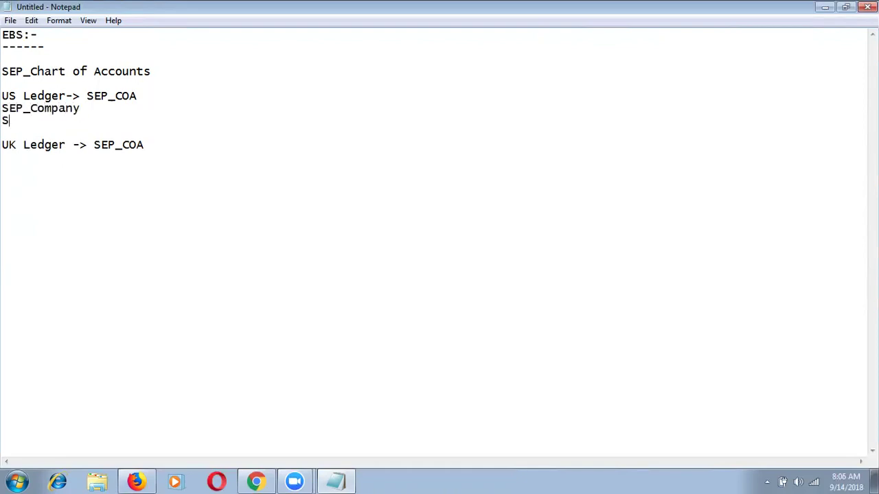
pyautogui.write('_Account')
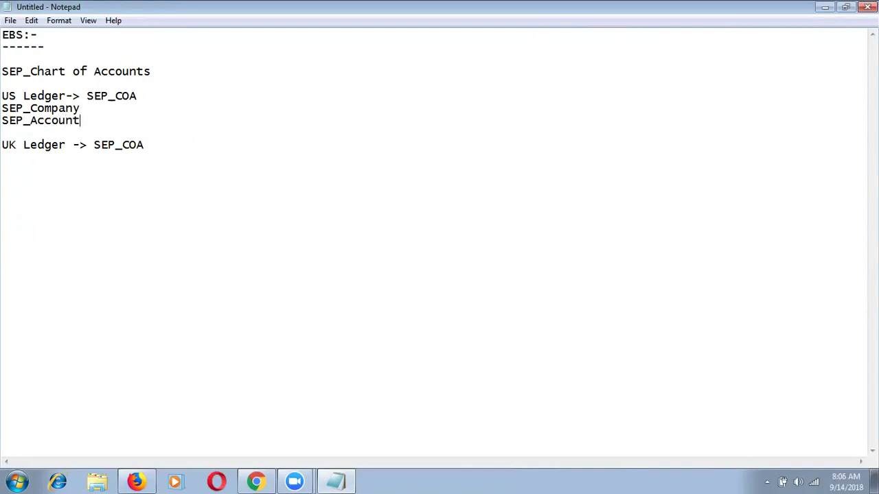
pyautogui.press('Return')
pyautogui.write('SEP')
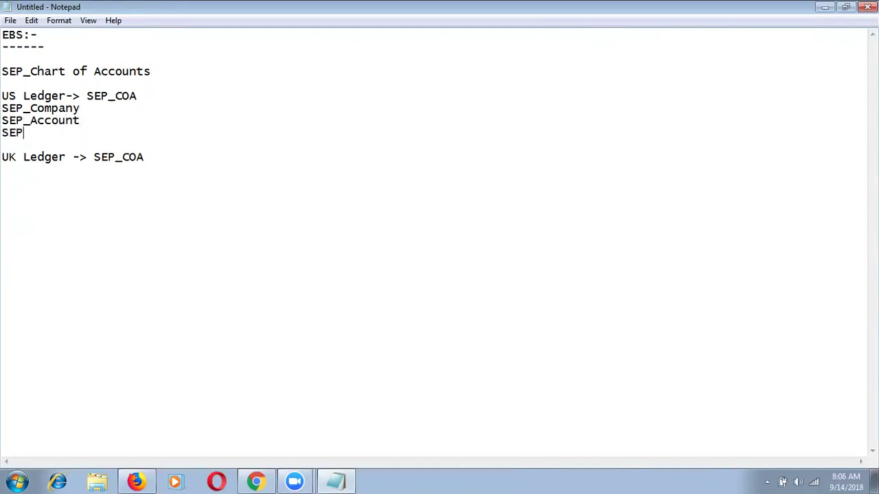
pyautogui.write('_Department')
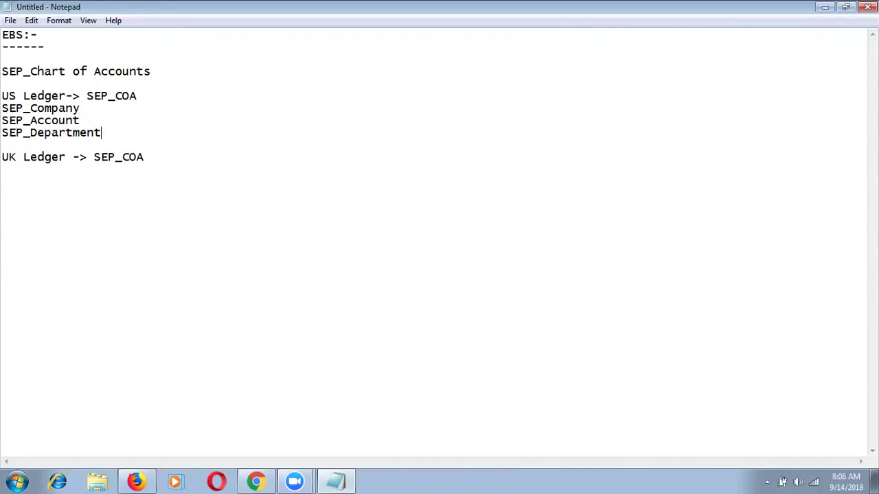
pyautogui.press('Return')
pyautogui.write('SEP_')
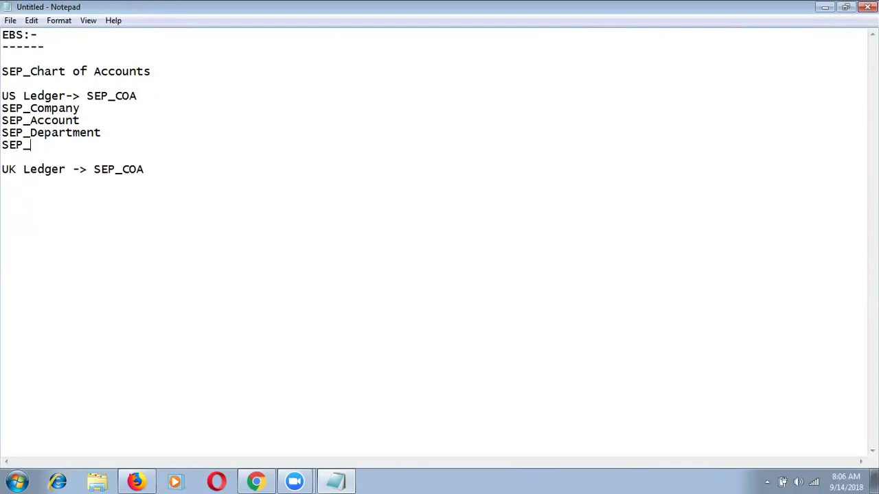
pyautogui.write('Location')
pyautogui.moveTo(95, 144); pyautogui.dragTo(2, 112)
pyautogui.hotkey('ctrl', 'c')
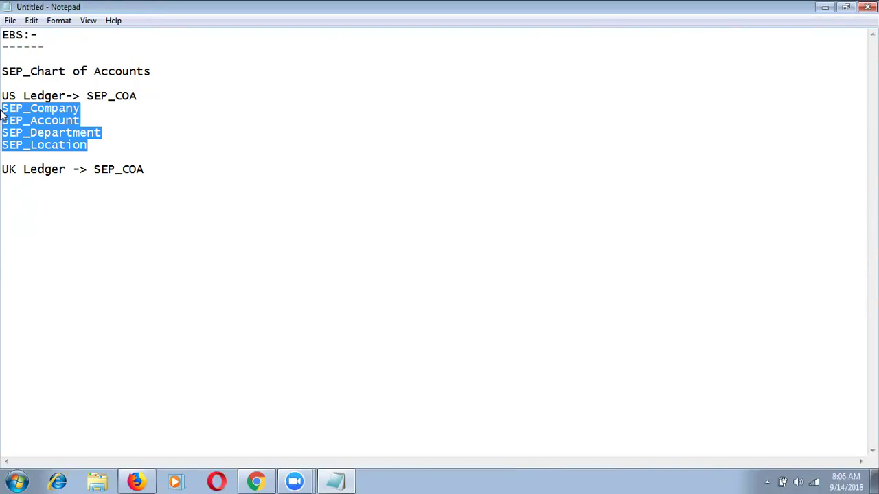
pyautogui.click(151, 172)
# Add blank lines above 'UK Ledger -> SEP_COA' and underline it with a row of dashes.
pyautogui.press('Return')
pyautogui.press('Return')
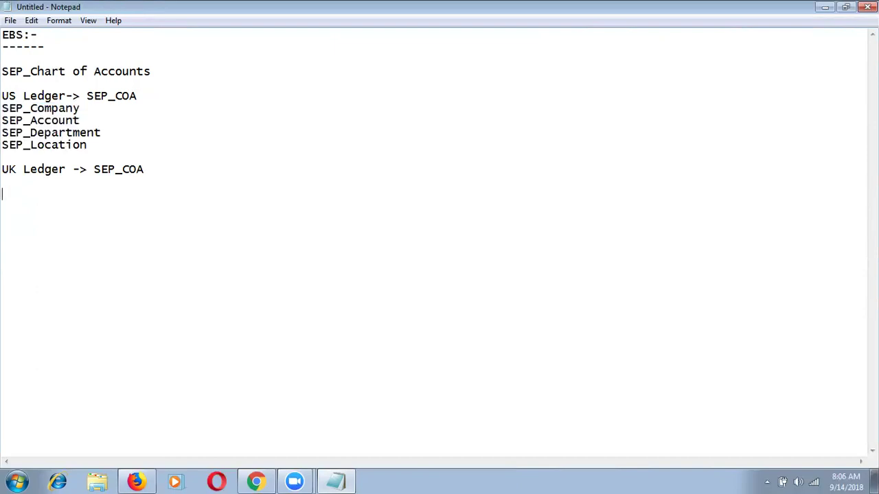
pyautogui.click(135, 154)
pyautogui.press('Return')
pyautogui.press('Return')
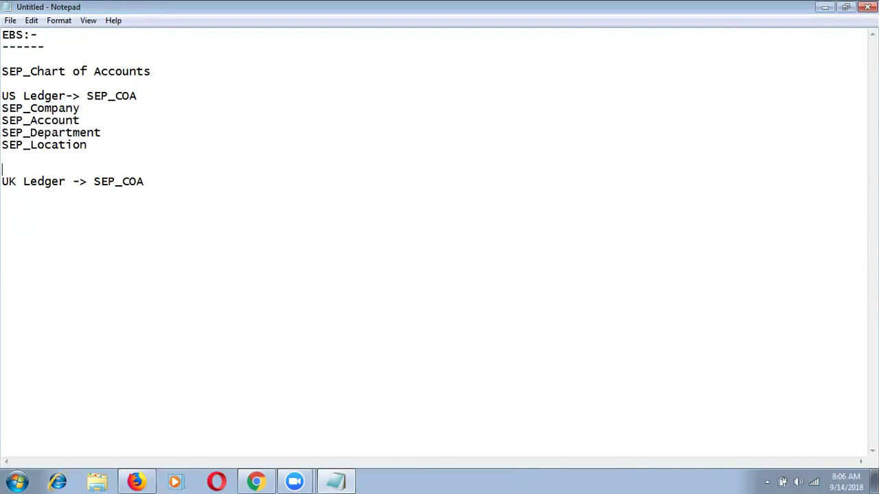
pyautogui.click(160, 194)
pyautogui.press('Return')
pyautogui.write('-')
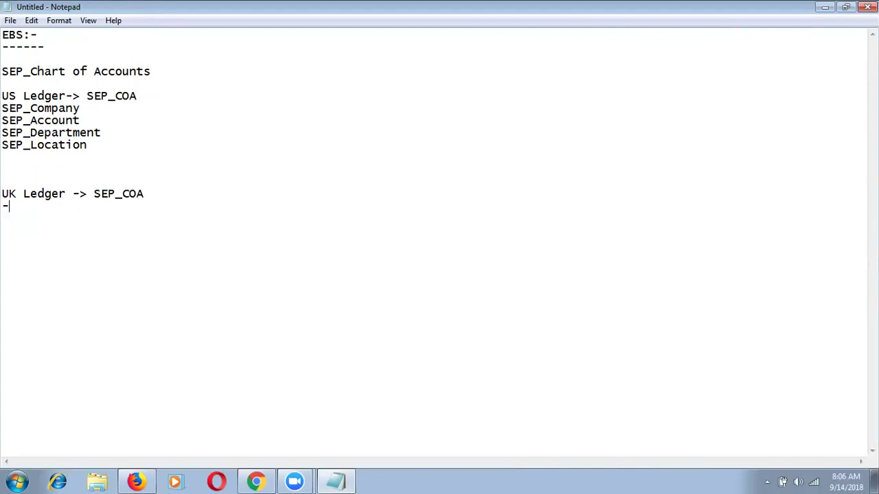
pyautogui.write('---------------------------')
pyautogui.press('Return')
pyautogui.click(364, 6)
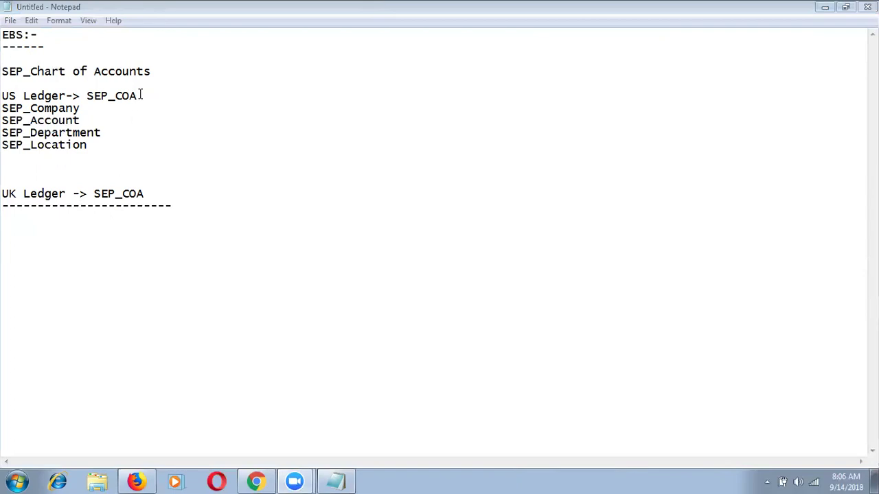
# Paste the four SEP segments under the UK heading and underline 'US Ledger-> SEP_COA' with dashes.
pyautogui.click(11, 224)
pyautogui.hotkey('ctrl', 'v')
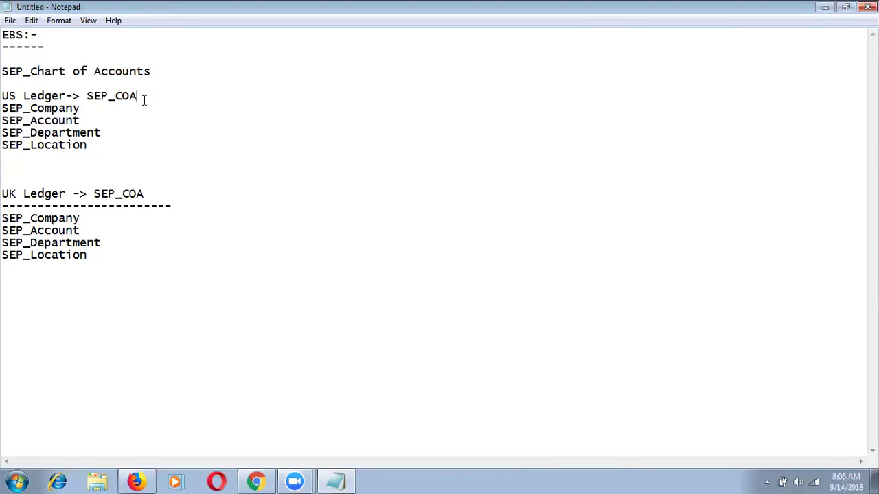
pyautogui.press('Return')
pyautogui.write('------------------')
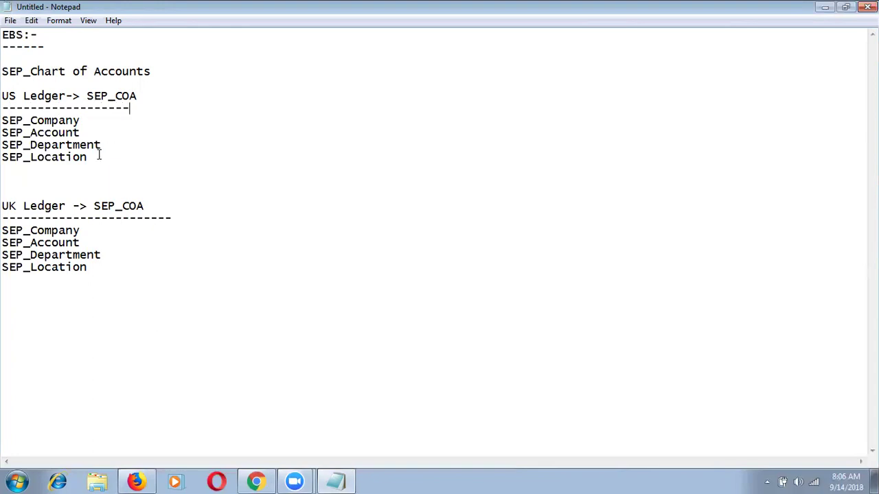
pyautogui.moveTo(137, 96); pyautogui.dragTo(88, 97)
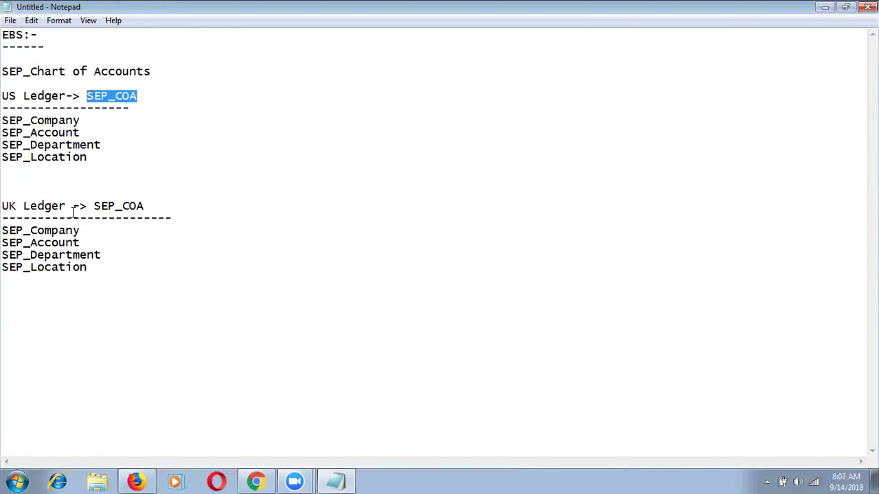
pyautogui.moveTo(144, 206); pyautogui.dragTo(94, 205)
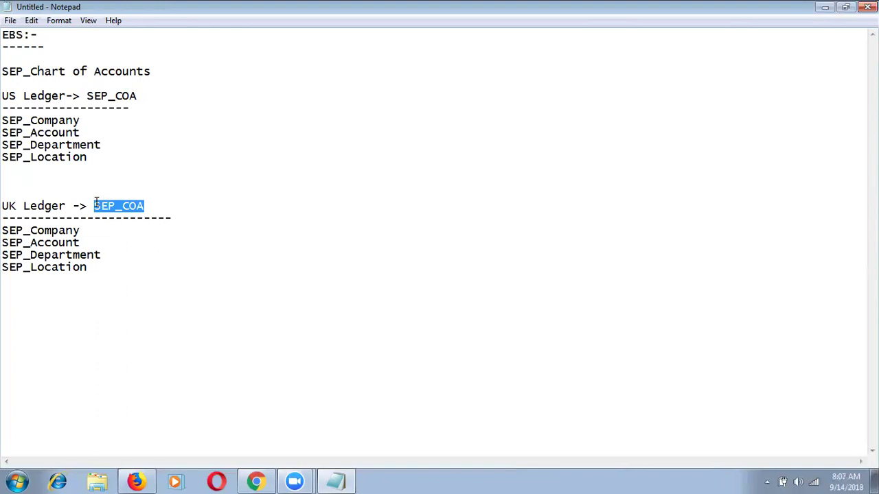
pyautogui.moveTo(88, 267); pyautogui.dragTo(1, 268)
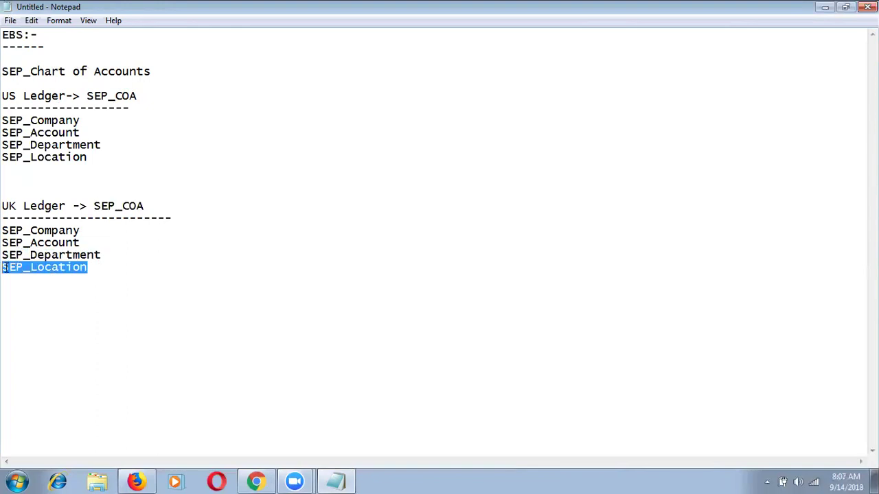
pyautogui.press('BackSpace')
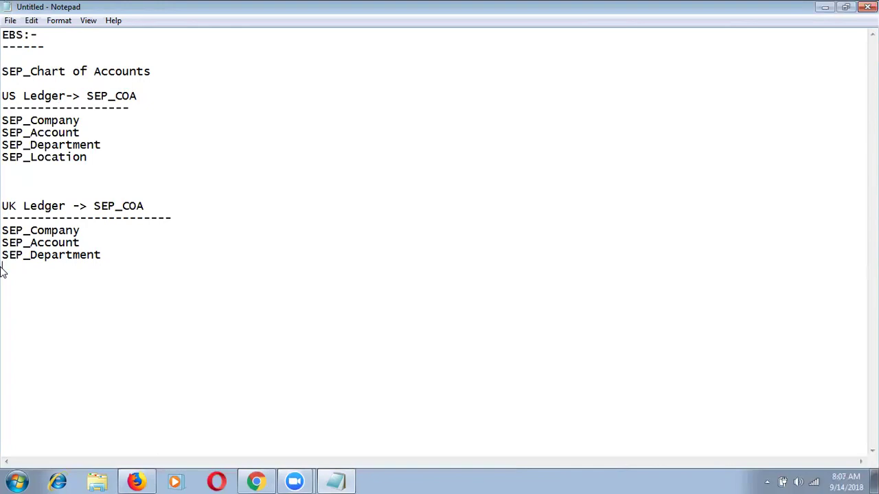
pyautogui.click(344, 2)
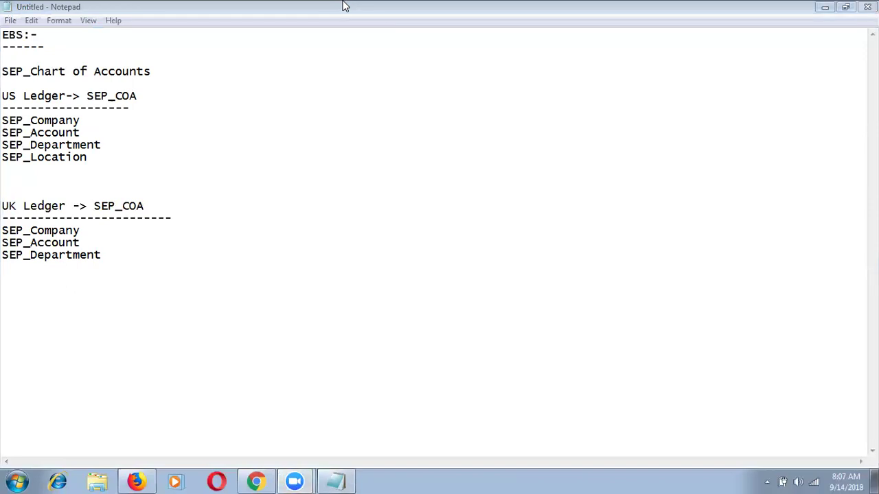
pyautogui.click(391, 254)
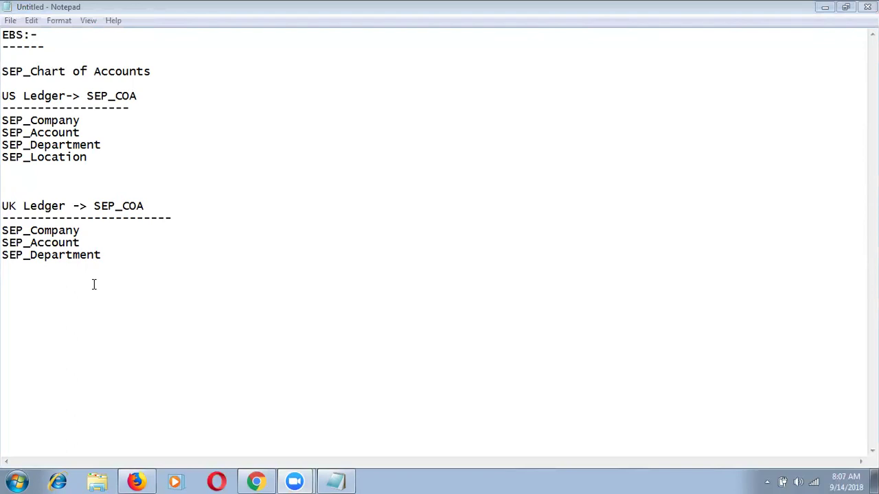
pyautogui.click(119, 254)
pyautogui.press('Return')
pyautogui.write('SEP')
pyautogui.press('BackSpace')
pyautogui.write('EP')
pyautogui.press('Return')
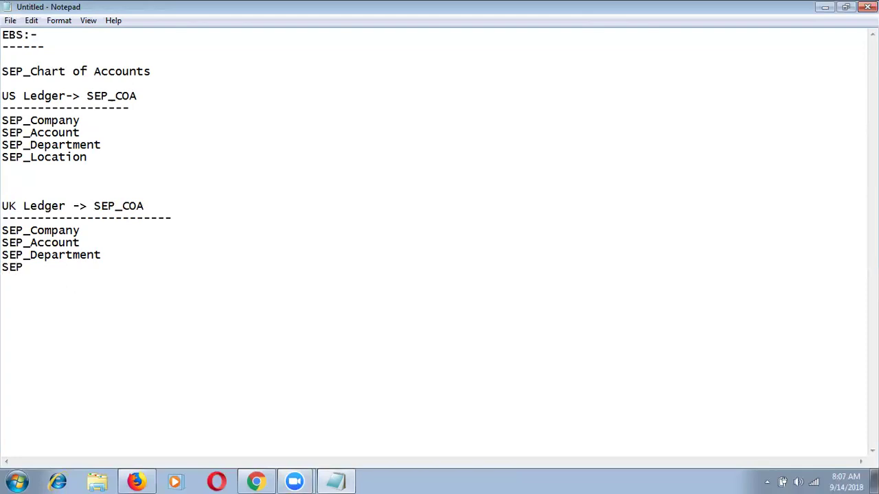
pyautogui.write('_Location')
pyautogui.click(66, 81)
pyautogui.moveTo(66, 81); pyautogui.dragTo(11, 72)
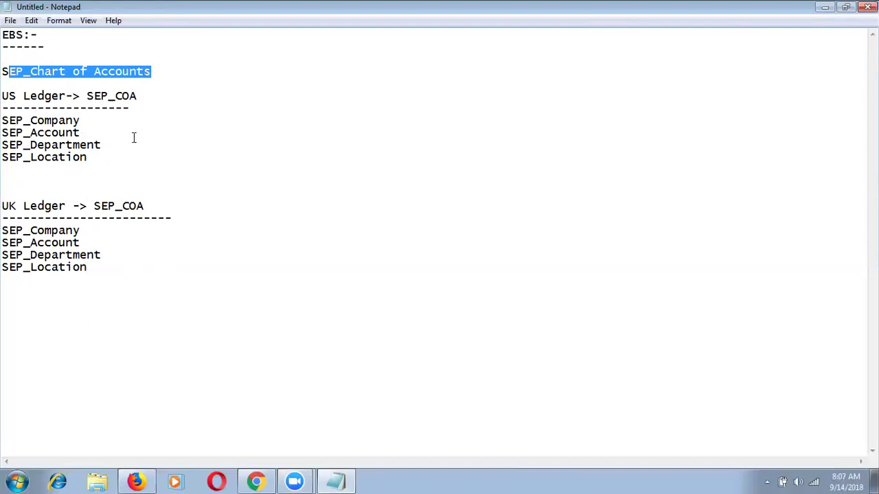
pyautogui.click(44, 43)
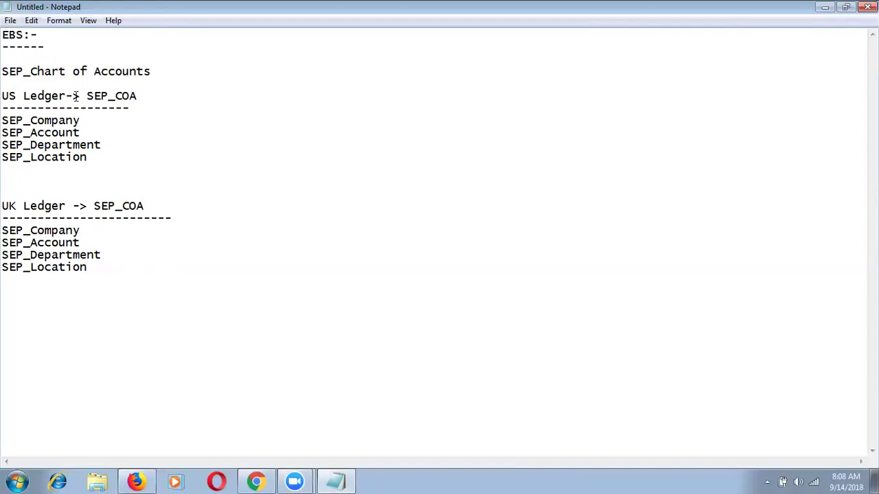
pyautogui.click(91, 122)
pyautogui.moveTo(94, 157); pyautogui.dragTo(2, 98)
pyautogui.click(171, 97)
pyautogui.click(115, 254)
# Append 'SEP_US_Company Value Set' and 'SEP_UK_Company Value Set' to the US and UK SEP_Company lines.
pyautogui.click(95, 119)
pyautogui.write('-')
pyautogui.write('SEP_US_Company Value Set')
pyautogui.click(118, 228)
pyautogui.write('- ')
pyautogui.write('SEP_')
pyautogui.write('UK')
pyautogui.write('_Company ')
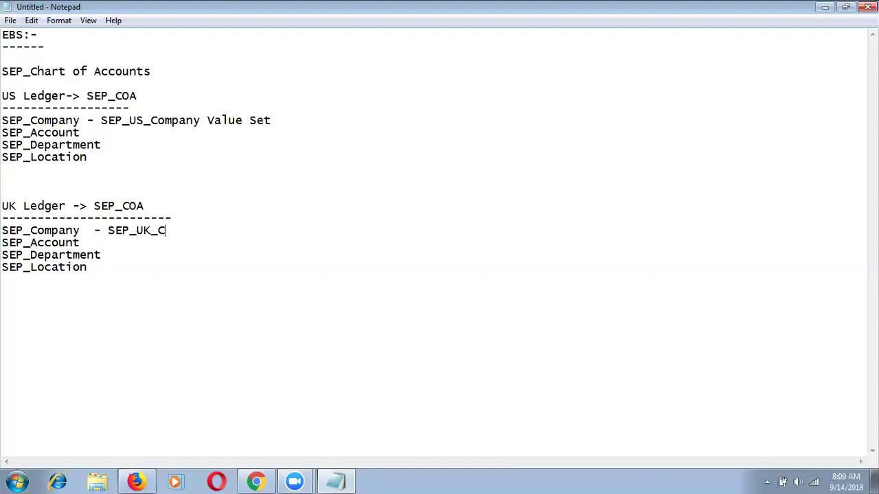
pyautogui.write('Value Set')
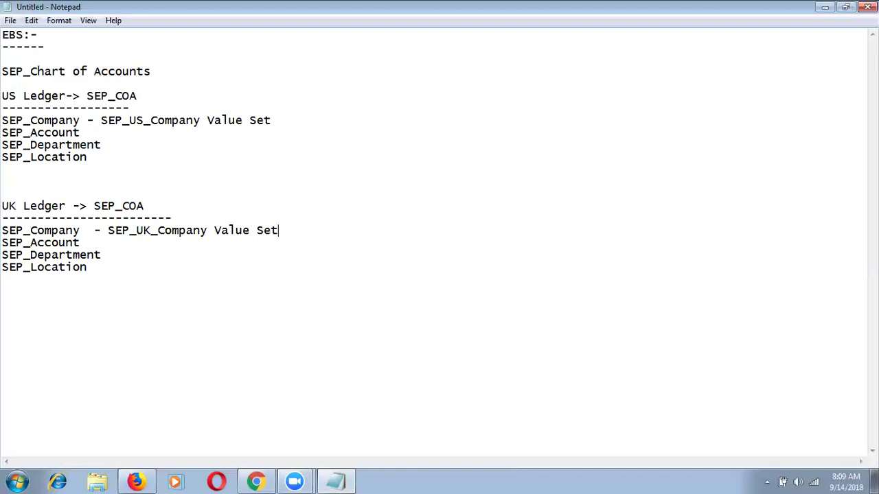
pyautogui.click(83, 230)
# Add a dashed 'Limitations in EBS:-' heading and point 1 about segment structures per ledger.
pyautogui.click(112, 277)
pyautogui.press('Return')
pyautogui.press('Return')
pyautogui.write('Limitations in EB')
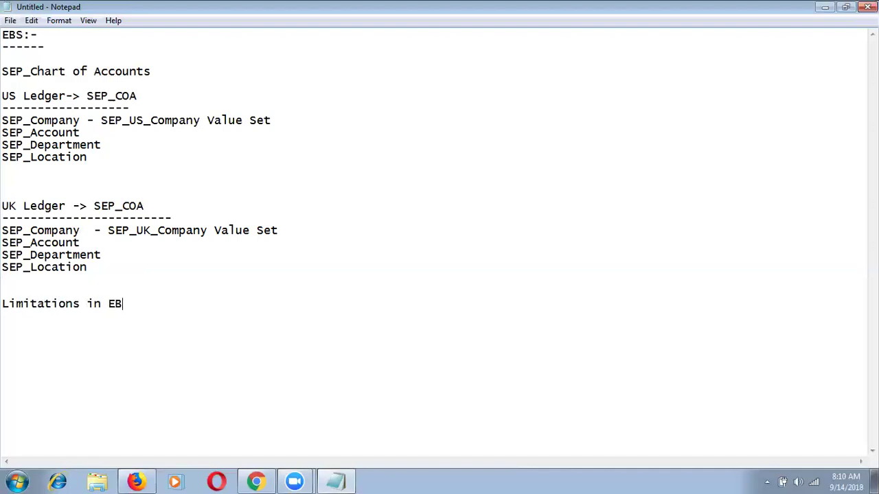
pyautogui.write('S:-')
pyautogui.press('Return')
pyautogui.write('--------------------')
pyautogui.write('1. W')
pyautogui.write('e canno')
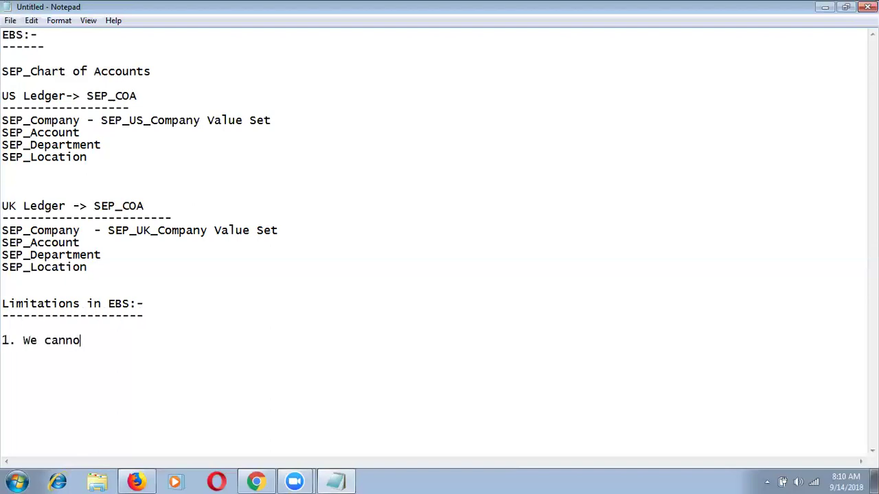
pyautogui.write('t Maintain Differe')
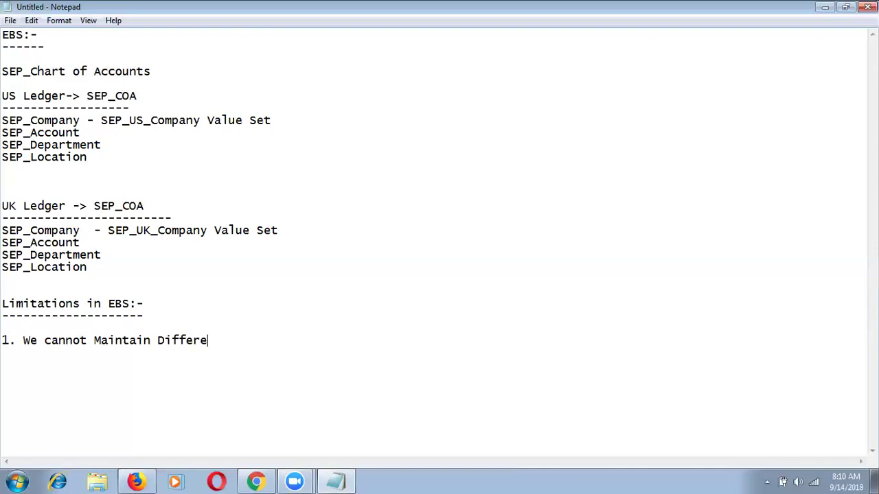
pyautogui.write('nt Segments bu')
pyautogui.press('BackSpace')
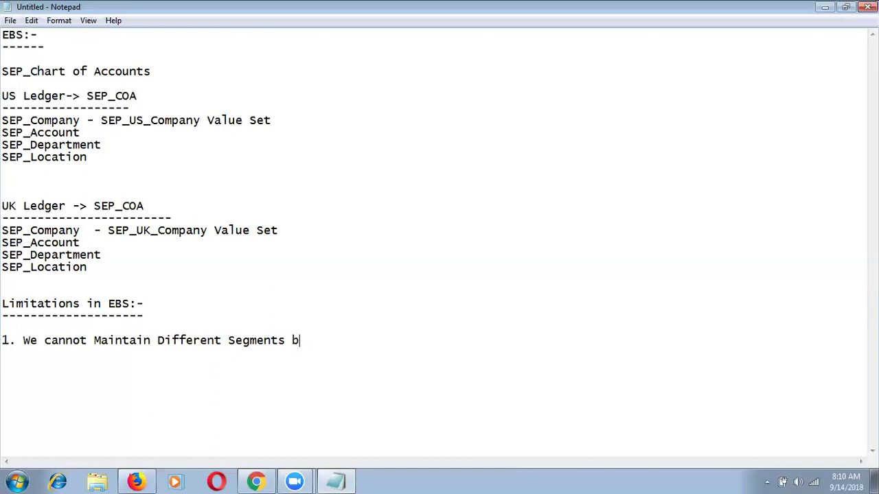
pyautogui.press('BackSpace')
pyautogui.press('BackSpace')
pyautogui.write('Structure b')
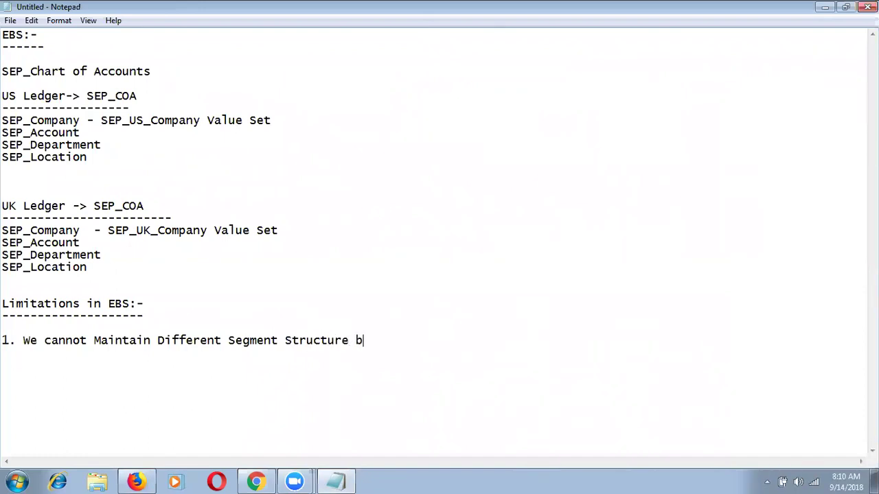
pyautogui.write('ased on Ledgers ')
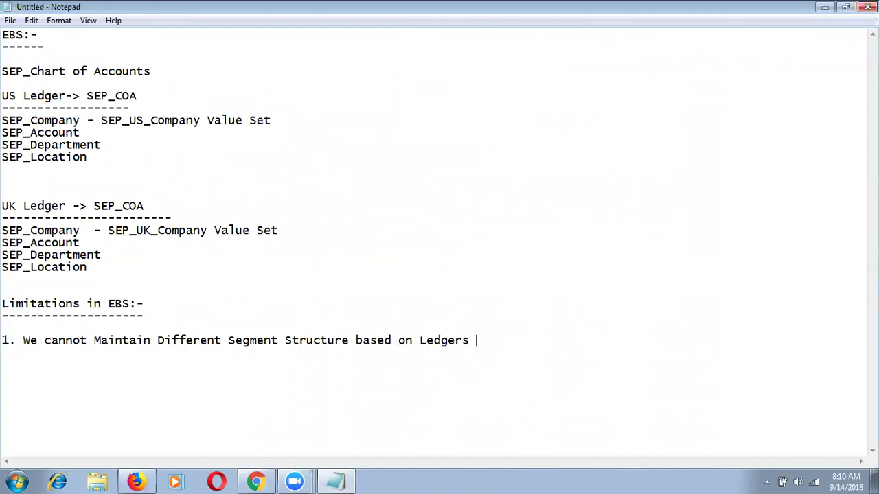
pyautogui.write('for Single COA')
# Highlight 'Single COA' and the US and UK segment lists to illustrate the limitation.
pyautogui.moveTo(582, 339); pyautogui.dragTo(498, 340)
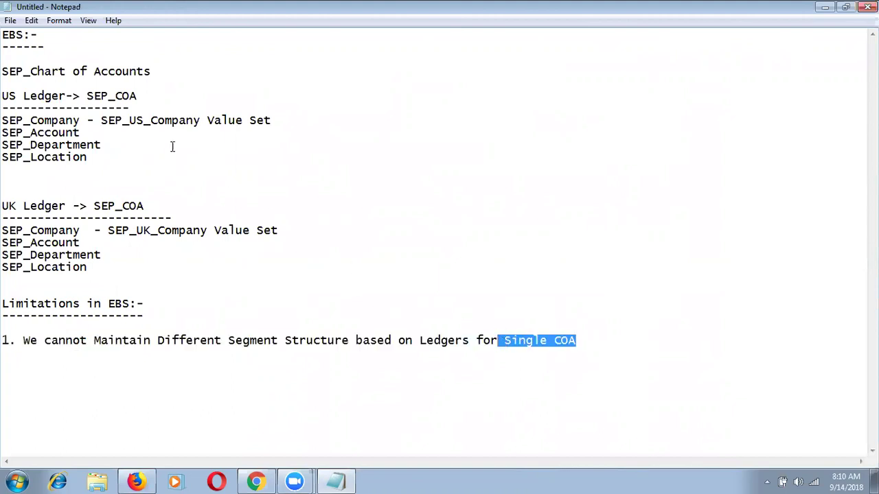
pyautogui.moveTo(92, 161); pyautogui.dragTo(3, 123)
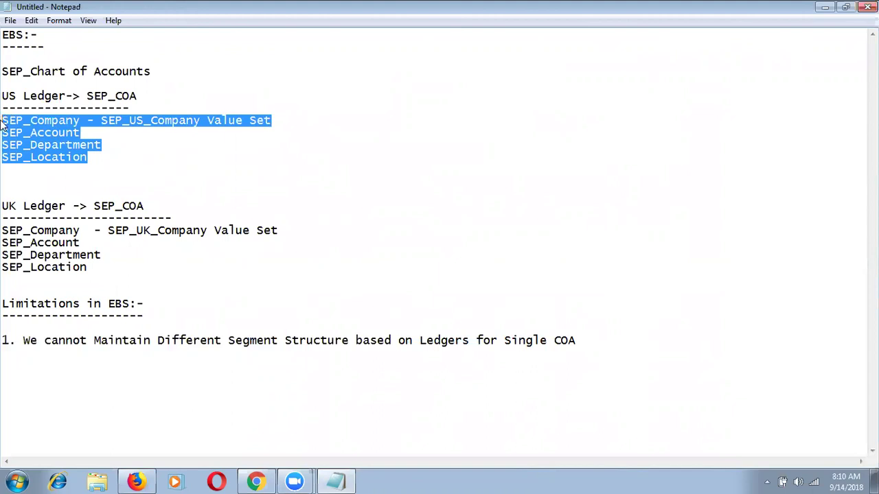
pyautogui.moveTo(95, 255); pyautogui.dragTo(12, 234)
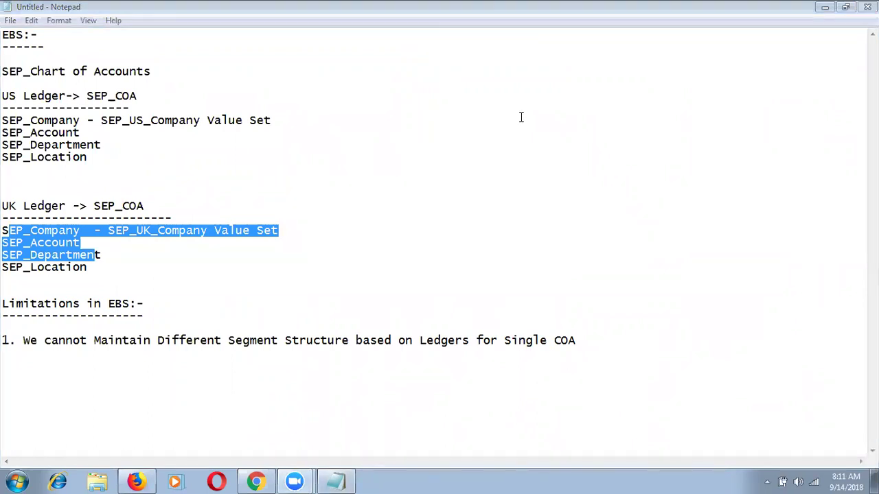
# Start point 2: 'We cannot Maintain Different Value Sets for Single Segment'.
pyautogui.click(596, 338)
pyautogui.press('Return')
pyautogui.write('2. We cano')
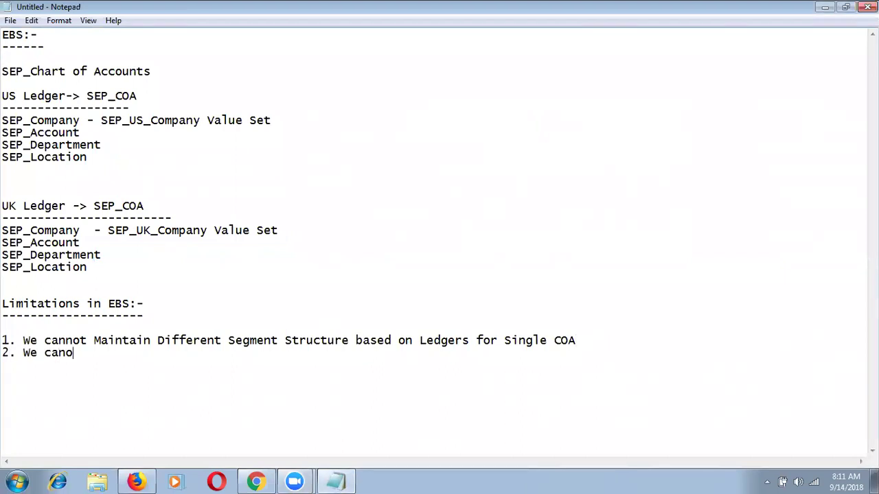
pyautogui.press('BackSpace')
pyautogui.write('not Maintain Dif')
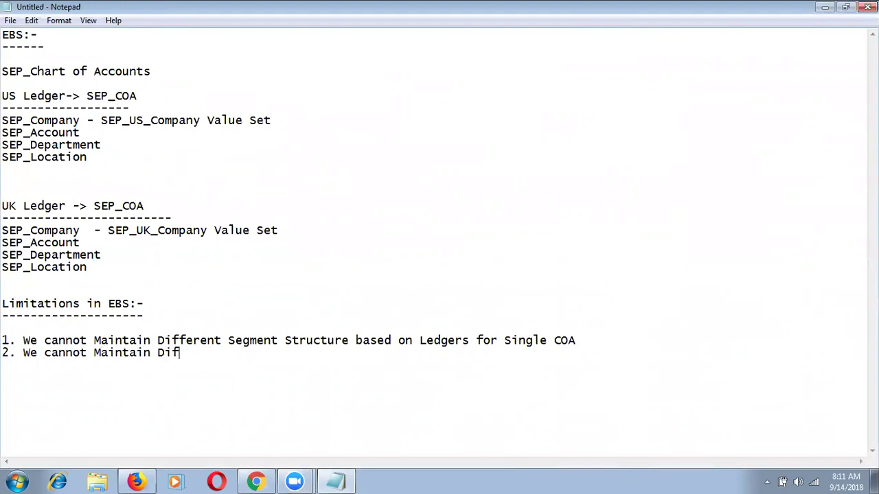
pyautogui.write('ferent Value Sets for ')
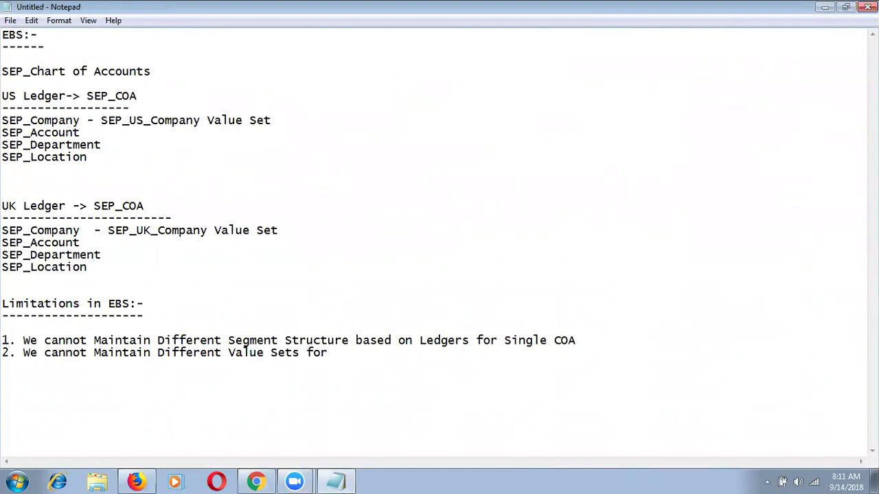
pyautogui.write('Single Segment ')
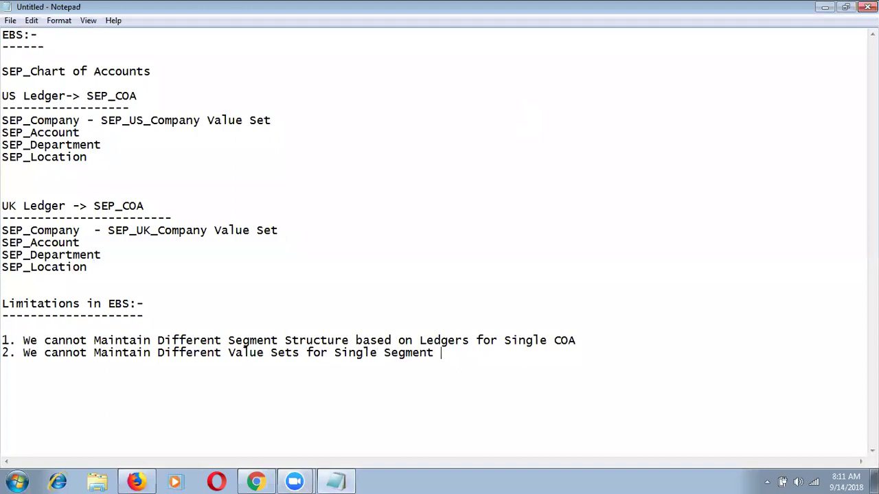
pyautogui.write('(for Multiple Ledge')
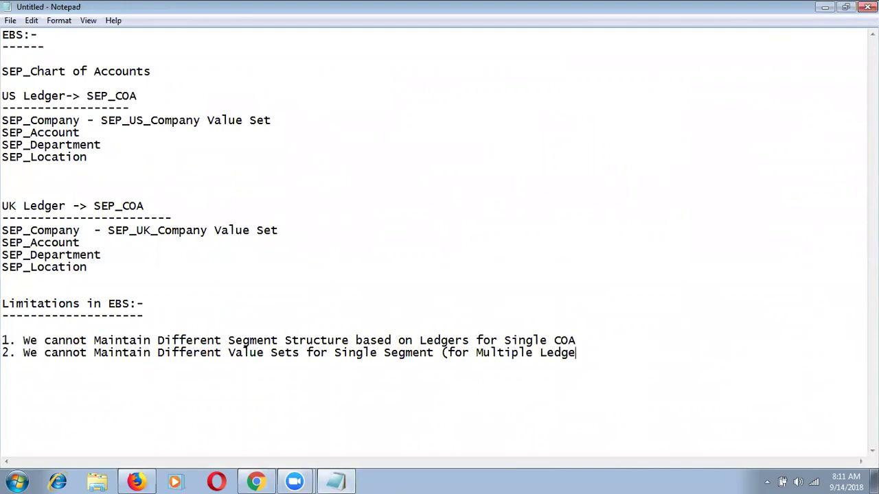
# Finish point 2 noting multiple ledgers needing different value sets aren't supported.
pyautogui.write('rs if we')
pyautogui.press('BackSpace')
pyautogui.press('BackSpace')
pyautogui.press('BackSpace')
pyautogui.write('we want to mai')
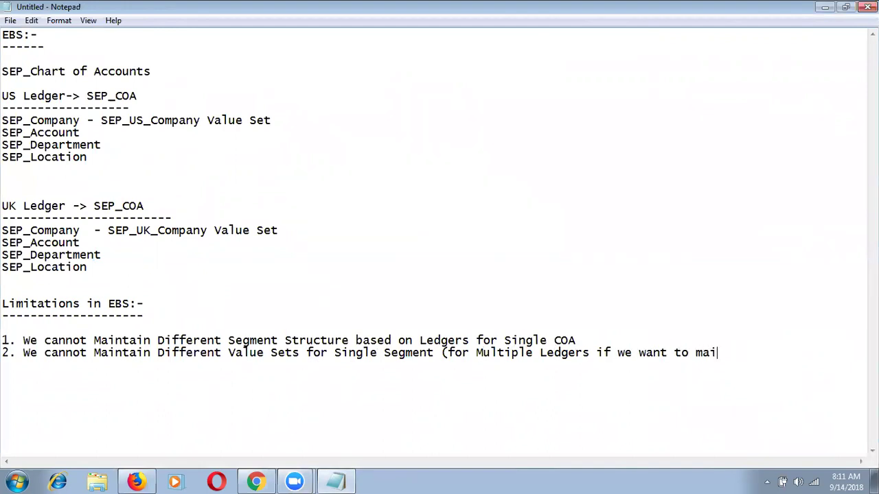
pyautogui.write('ntain Differenet')
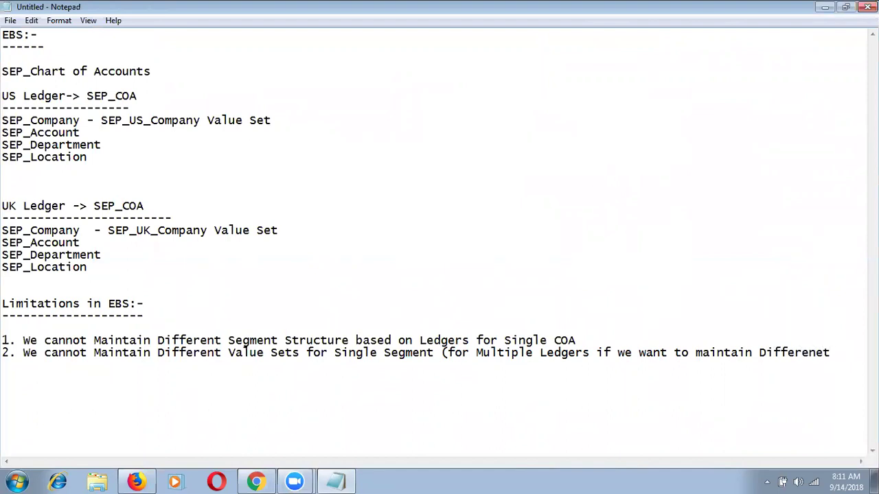
pyautogui.write('Valu')
pyautogui.press('BackSpace')
pyautogui.write('ye')
pyautogui.press('BackSpace')
pyautogui.write('ue Se')
pyautogui.press('BackSpace')
pyautogui.press('BackSpace')
pyautogui.press('BackSpace')
pyautogui.press('BackSpace')
pyautogui.press('BackSpace')
pyautogui.press('BackSpace')
pyautogui.write('ue Set, system won')
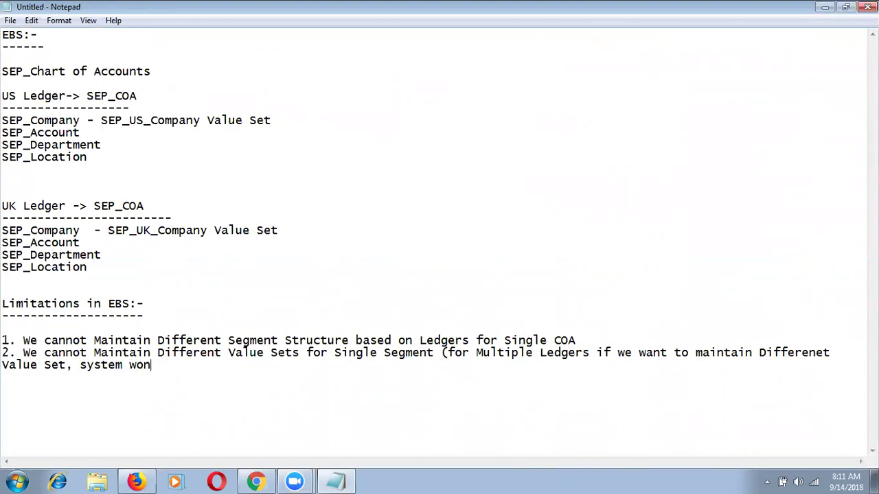
pyautogui.write("'t support Us)")
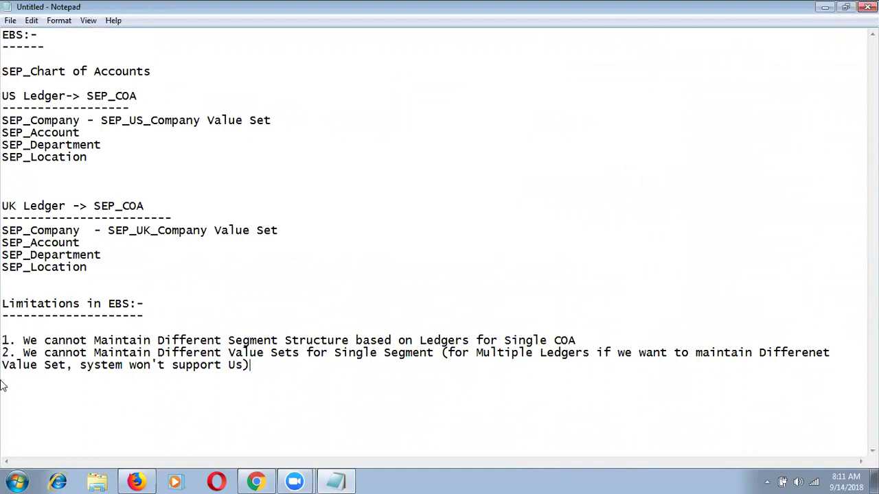
# Indent the wrapped line of point 2 and highlight both limitation statements.
pyautogui.press('Home')
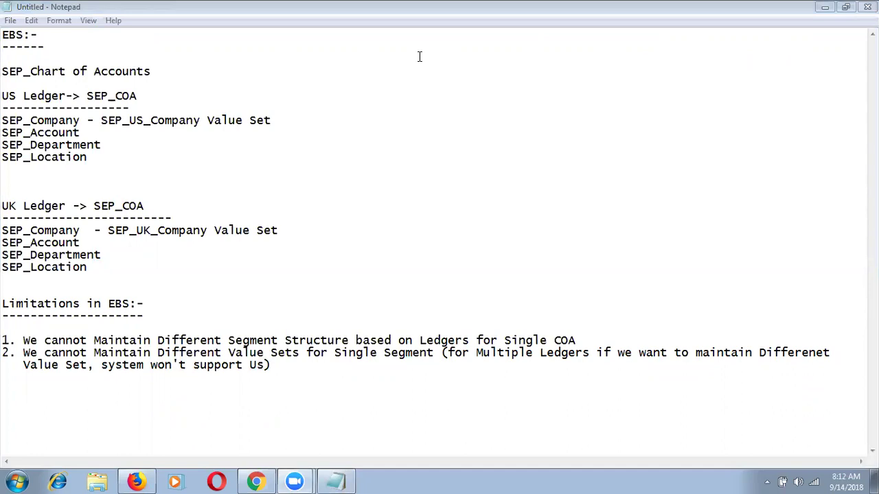
pyautogui.click(141, 304)
pyautogui.moveTo(88, 340); pyautogui.dragTo(65, 348)
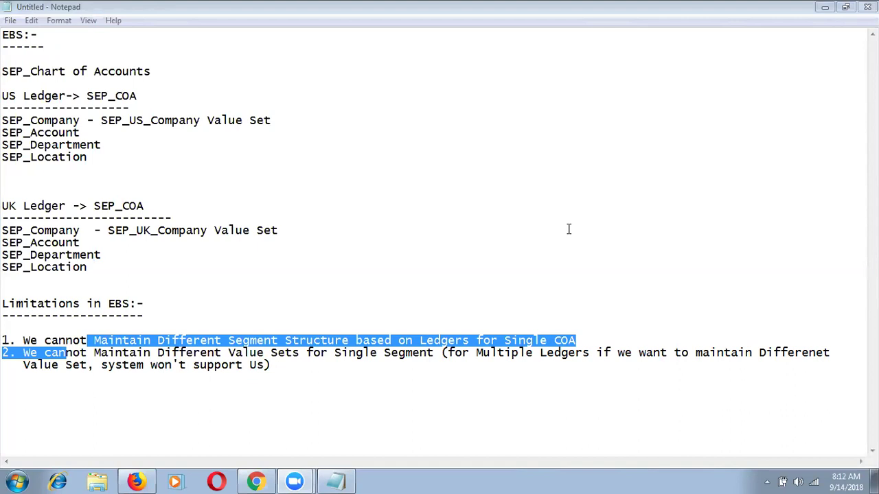
# Add the line 'Overcome these limitations in Cloud oracle came up with Solution COA Structure Instance'.
pyautogui.click(277, 374)
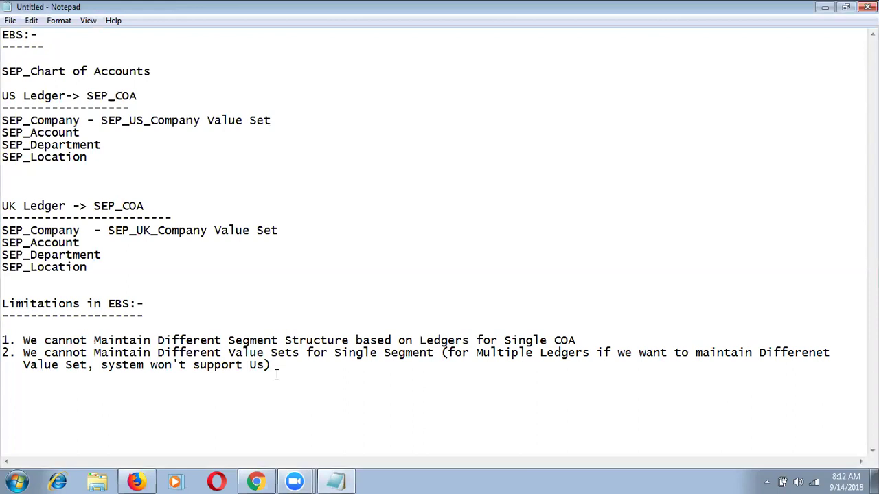
pyautogui.press('Return')
pyautogui.press('Return')
pyautogui.press('Return')
pyautogui.write('to co')
pyautogui.press('BackSpace')
pyautogui.press('BackSpace')
pyautogui.write('Overcome these limitations in Cloud oracle came up with Solution COA ')
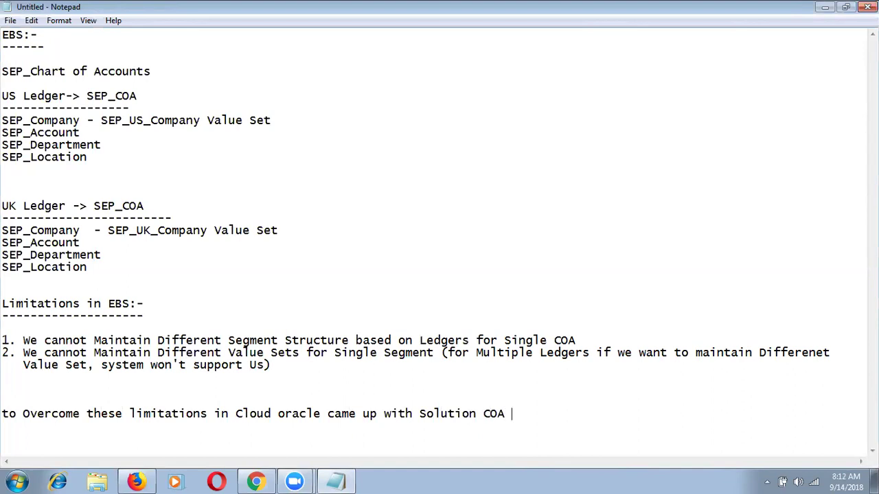
pyautogui.write('Instance')
pyautogui.press('Left')
pyautogui.press('Left')
pyautogui.press('Left')
pyautogui.press('Left')
pyautogui.press('Left')
pyautogui.press('Left')
pyautogui.press('Left')
pyautogui.press('Left')
pyautogui.press('Left')
pyautogui.write('Structure')
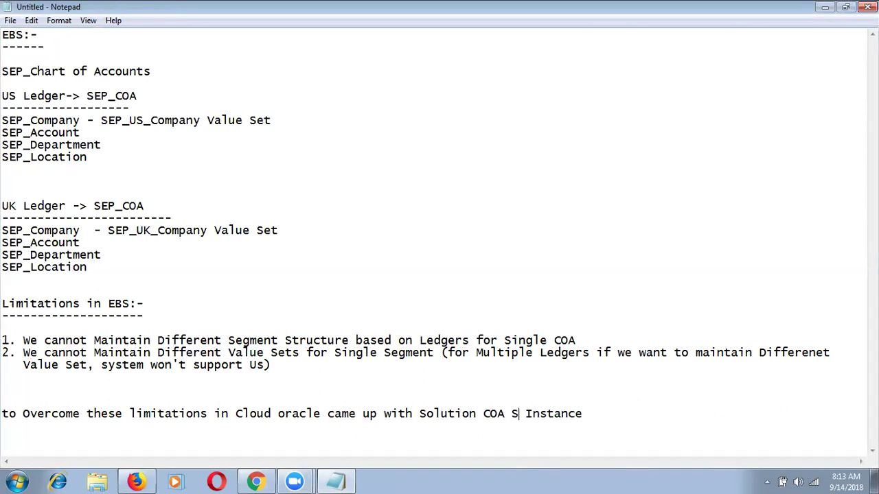
pyautogui.press('Delete')
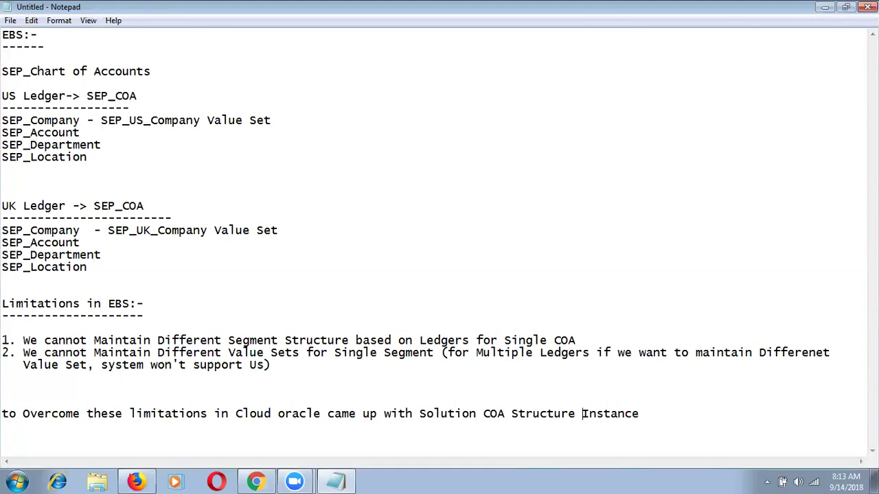
pyautogui.hotkey('alt', 'Tab')
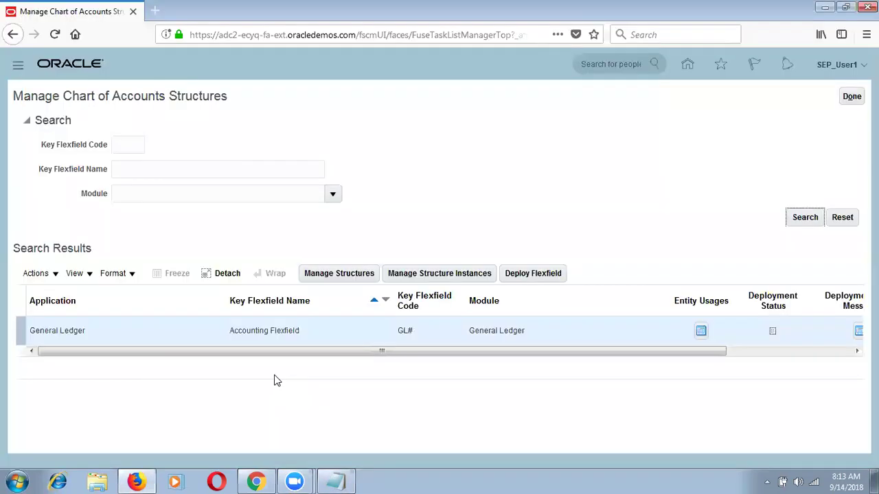
pyautogui.click(314, 335)
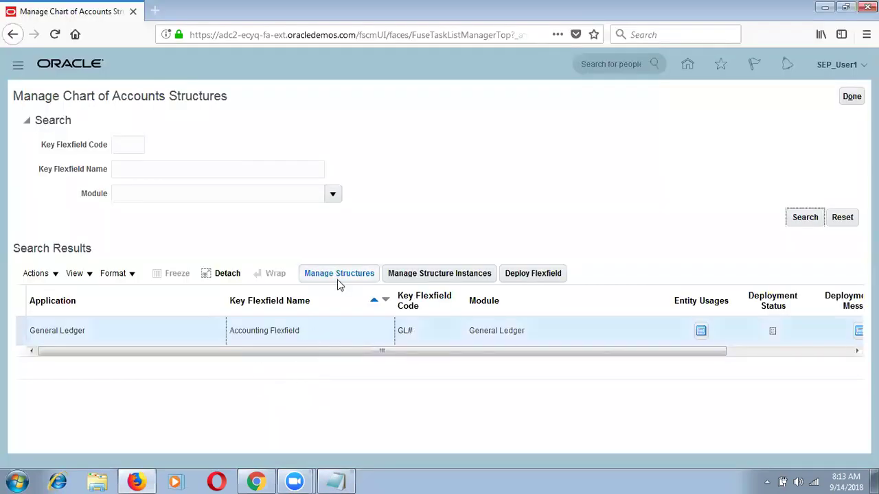
pyautogui.click(337, 274)
pyautogui.click(167, 157)
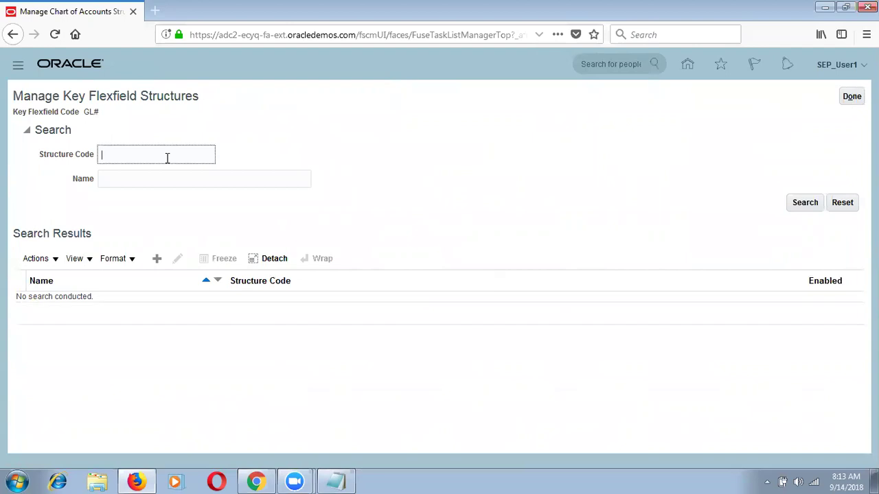
pyautogui.write('SEP%')
pyautogui.press('Return')
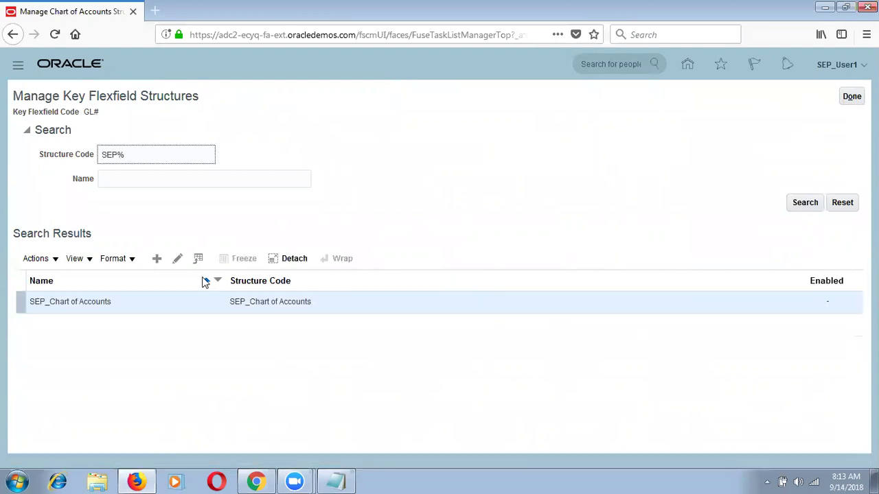
pyautogui.click(479, 304)
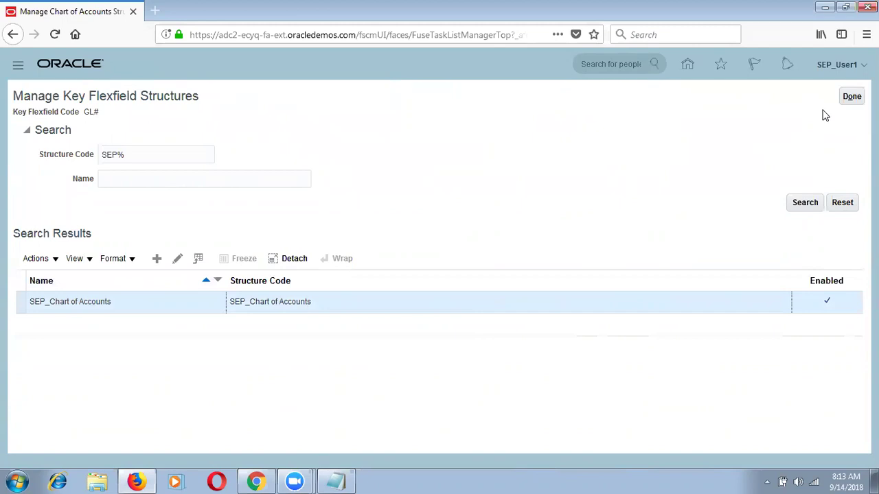
pyautogui.click(851, 96)
pyautogui.hotkey('alt', 'Tab')
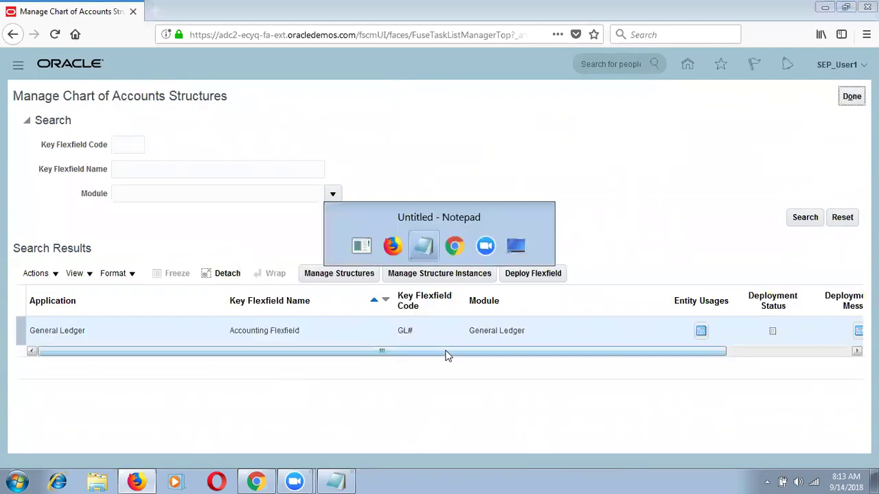
# Add a 'Cloud Application:-' heading with a dashed underline above the cloud sentence.
pyautogui.click(210, 391)
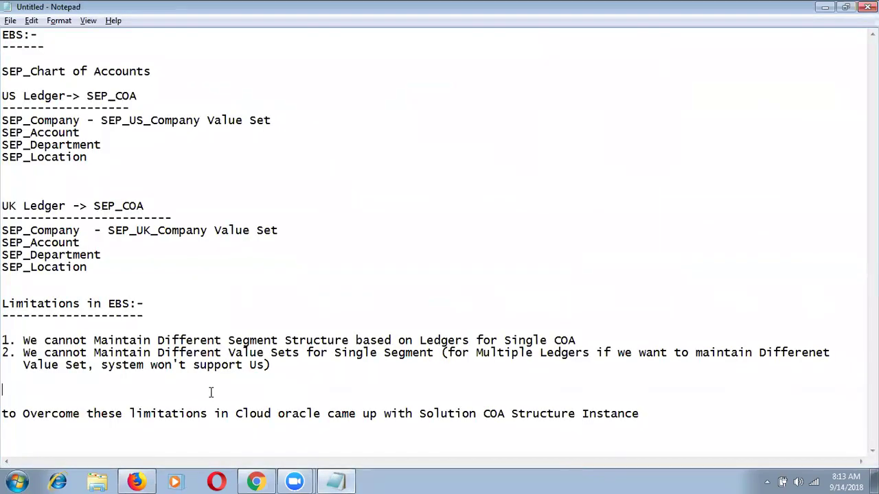
pyautogui.press('Return')
pyautogui.press('Return')
pyautogui.write('Cloud Ap')
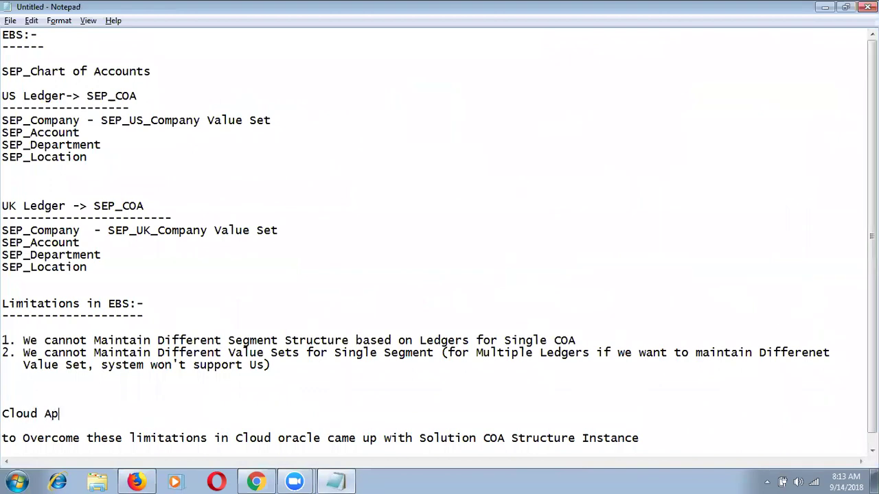
pyautogui.write('plication:-')
pyautogui.press('Return')
pyautogui.write('--------------------')
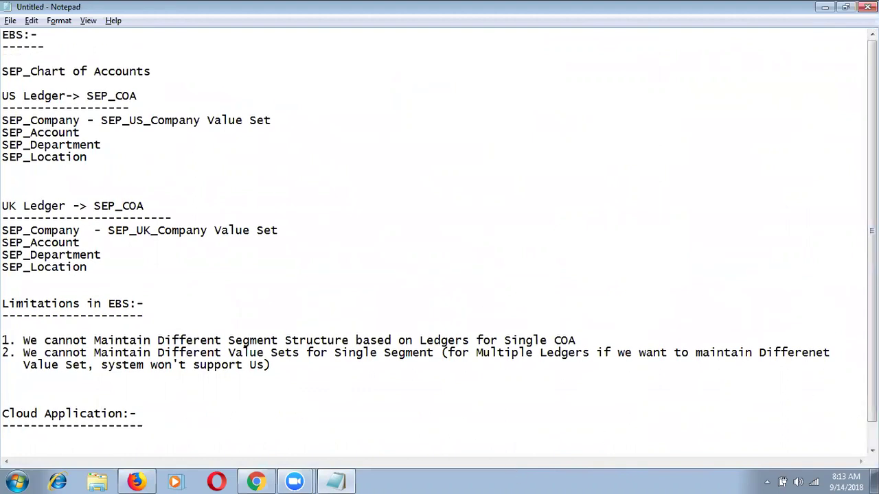
# Add 'US Ledger' and 'UK Ledger' lines below the cloud sentence.
pyautogui.scroll(-1, 538, 373)
pyautogui.click(712, 438)
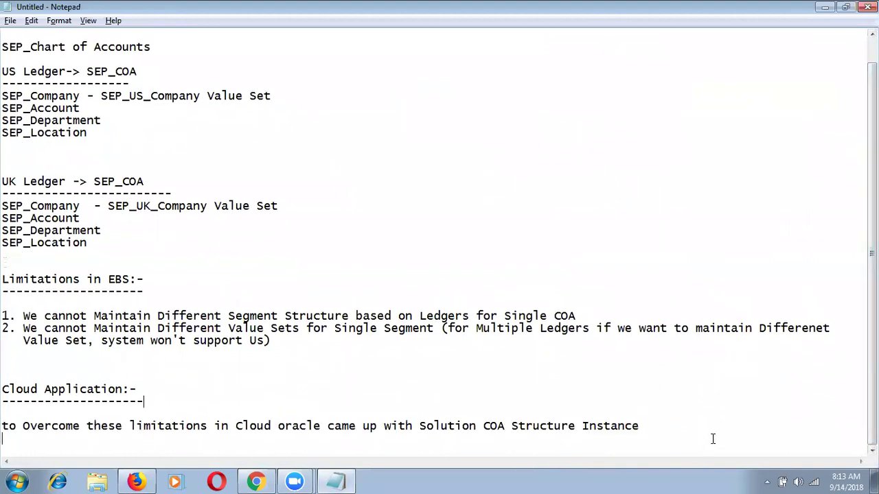
pyautogui.press('Return')
pyautogui.press('Return')
pyautogui.press('Return')
pyautogui.write('US ')
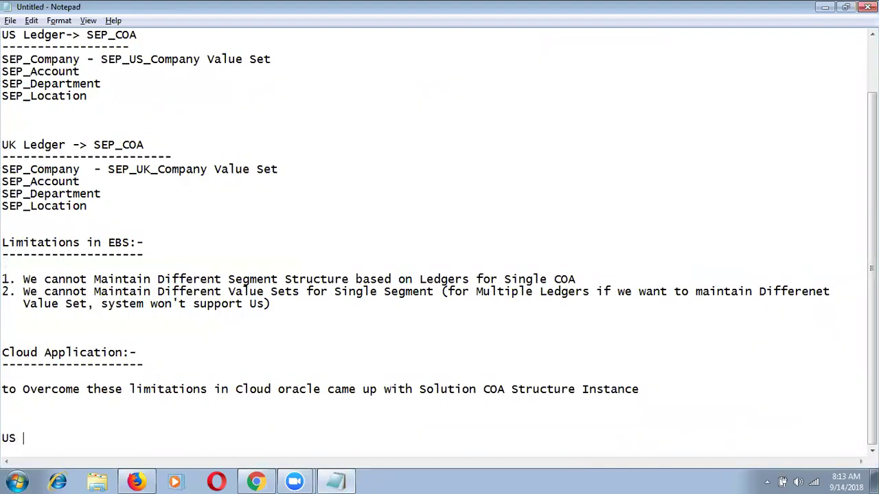
pyautogui.write('Ledger')
pyautogui.press('Return')
pyautogui.write('UK Ledger')
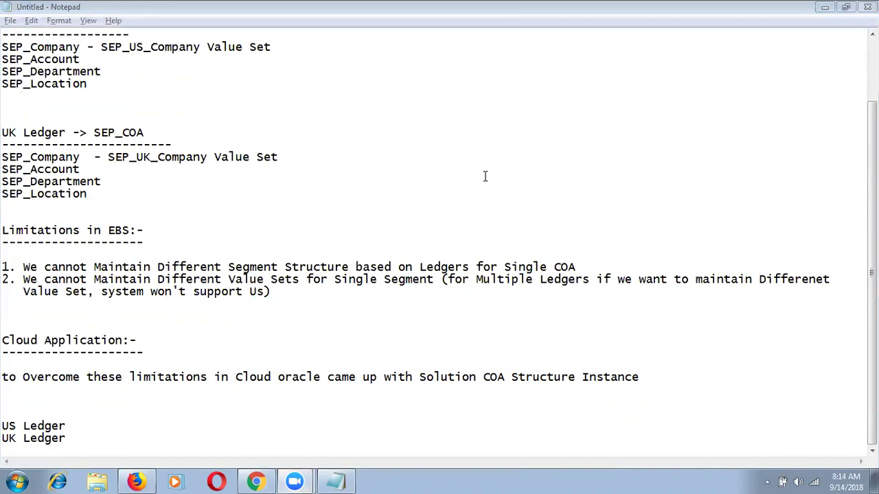
# Add the heading 'SEP_Chart of Accounts for Both Ledger:-' with a dashed underline above the ledgers.
pyautogui.click(84, 423)
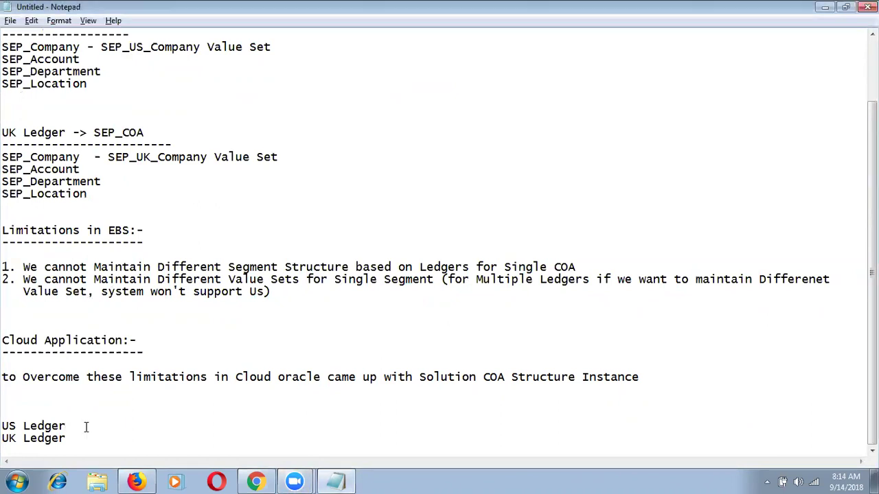
pyautogui.click(21, 404)
pyautogui.write('C')
pyautogui.press('BackSpace')
pyautogui.write('SEP_Chart of Acco')
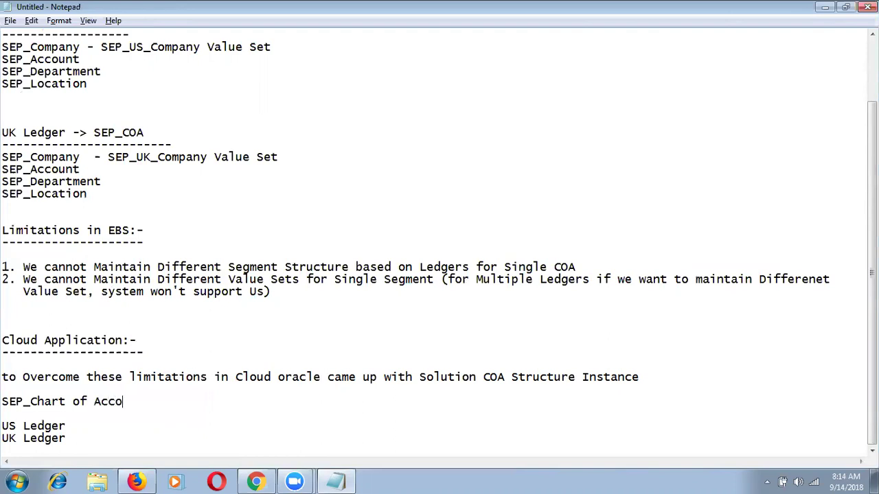
pyautogui.write('unts for Bothe')
pyautogui.press('BackSpace')
pyautogui.write('Ledger')
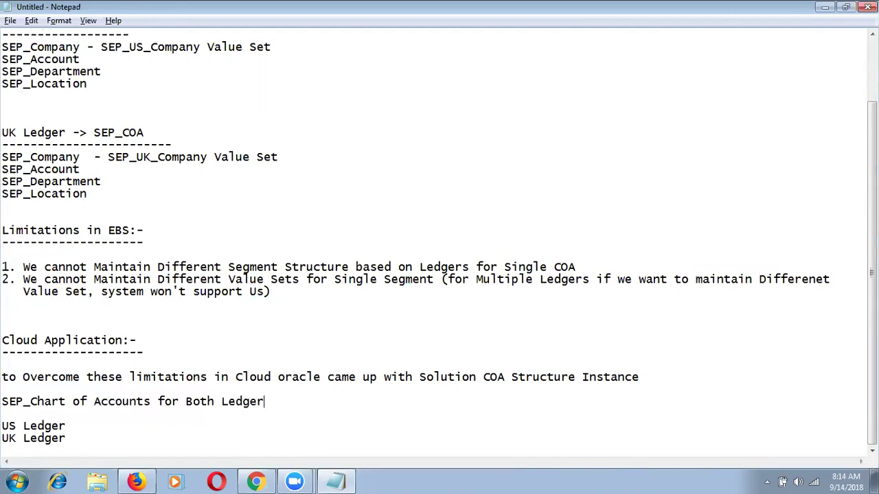
pyautogui.write(':-')
pyautogui.press('Return')
pyautogui.write('-')
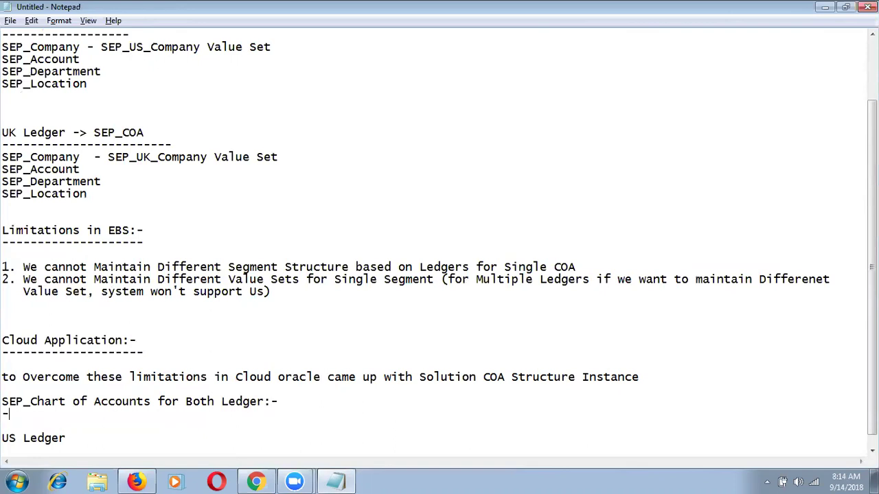
pyautogui.write('---------------------------------------')
pyautogui.press('Delete')
# Append '-> Four Segment Structure' to US Ledger and '-> Three Segment Structure' to UK Ledger.
pyautogui.click(79, 427)
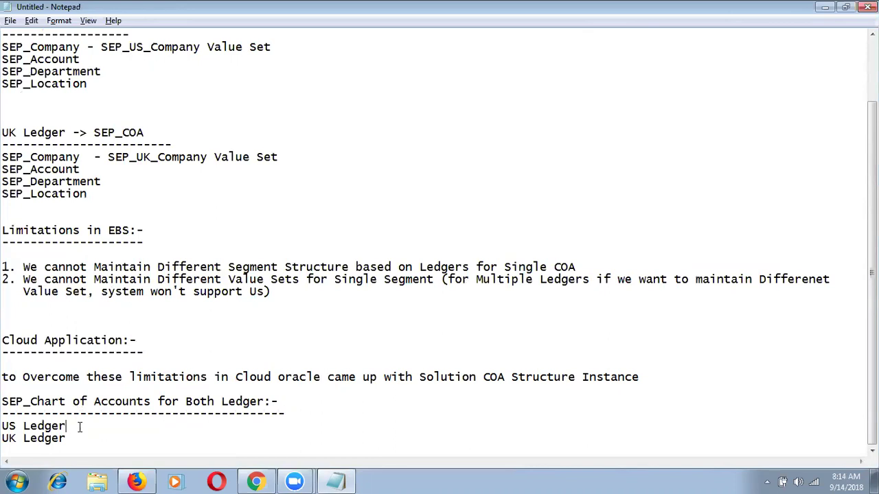
pyautogui.write('-> Four Segment Structure')
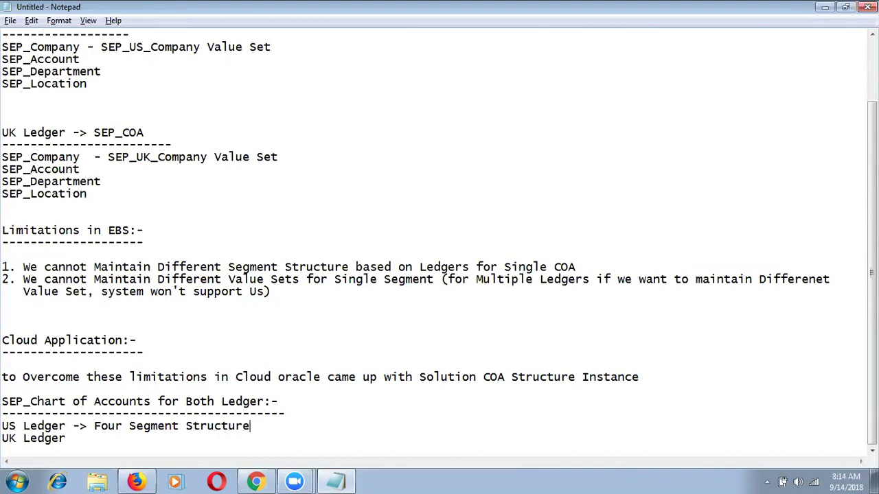
pyautogui.press('Down')
pyautogui.write('-> Three Segment Structure')
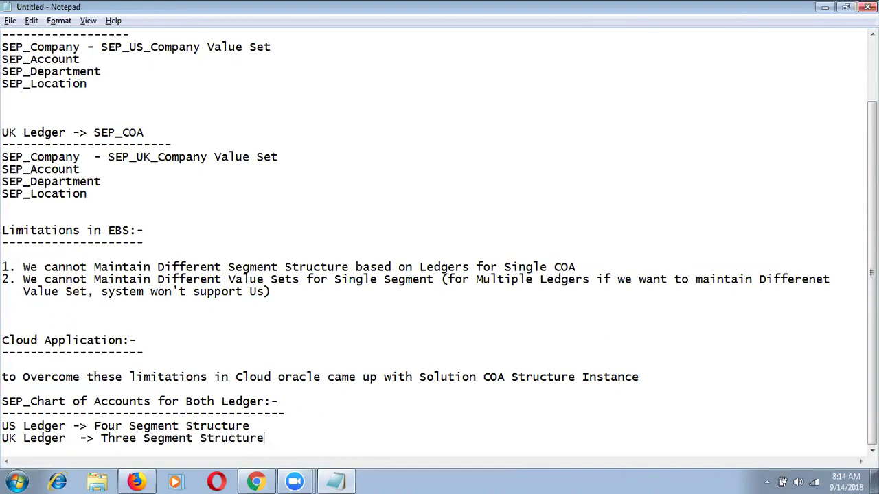
pyautogui.scroll(-1, 284, 382)
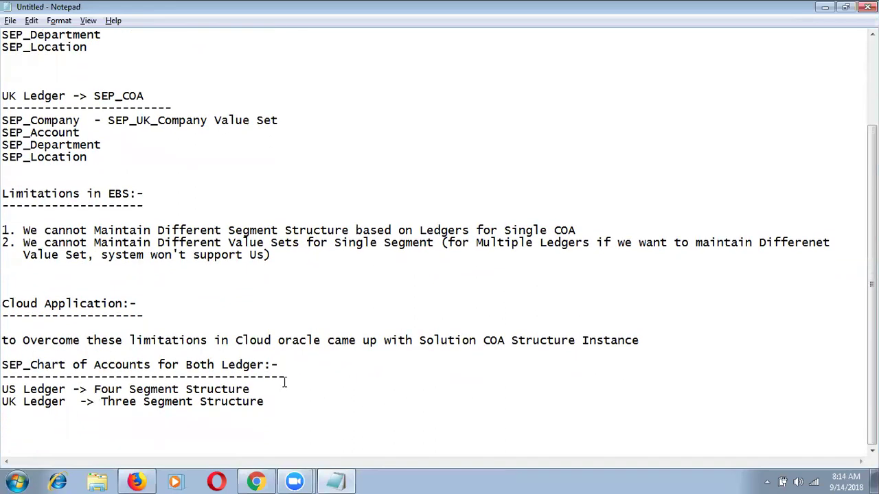
# Duplicate the SEP_Chart of Accounts ledger block below the original.
pyautogui.moveTo(265, 402); pyautogui.dragTo(6, 368)
pyautogui.hotkey('ctrl', 'c')
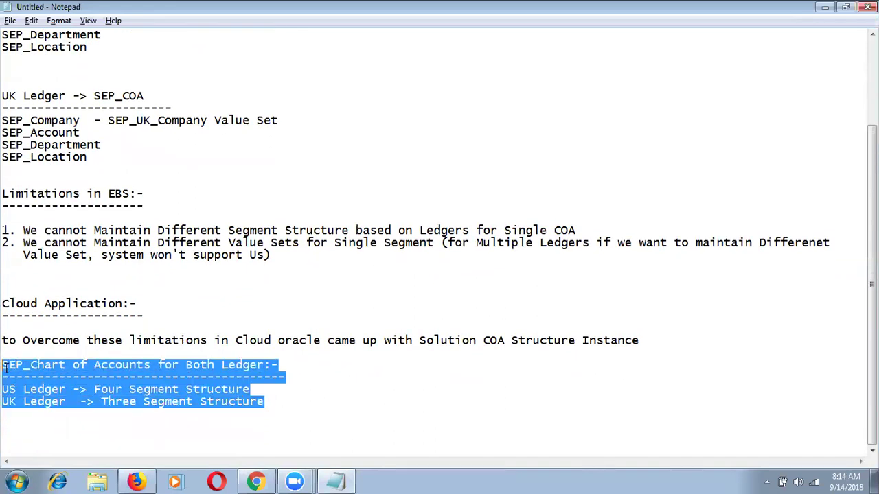
pyautogui.click(304, 417)
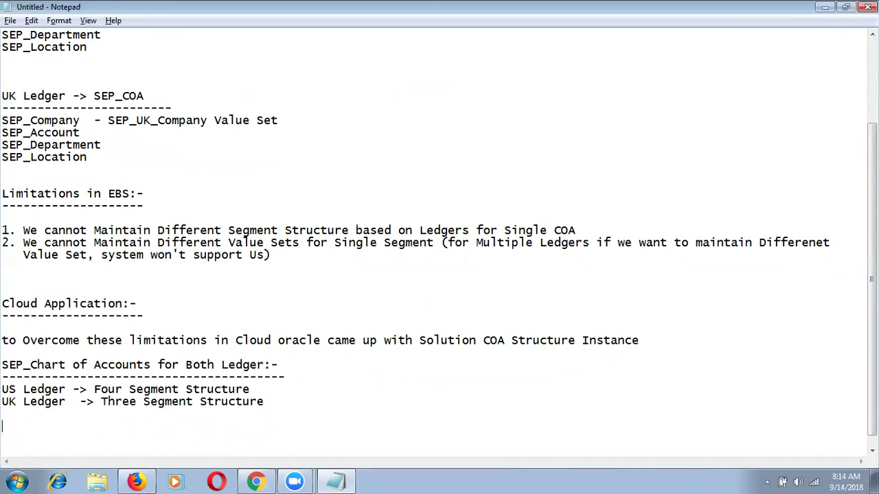
pyautogui.hotkey('ctrl', 'v')
# Replace the copied structure text with 'SEP_US_Company value Set' and 'SEP_UK_Company Value Set'.
pyautogui.click(263, 425)
pyautogui.press('BackSpace')
pyautogui.press('BackSpace')
pyautogui.press('BackSpace')
pyautogui.press('BackSpace')
pyautogui.press('BackSpace')
pyautogui.press('BackSpace')
pyautogui.press('BackSpace')
pyautogui.press('BackSpace')
pyautogui.press('BackSpace')
pyautogui.press('BackSpace')
pyautogui.press('BackSpace')
pyautogui.press('BackSpace')
pyautogui.press('BackSpace')
pyautogui.press('BackSpace')
pyautogui.press('BackSpace')
pyautogui.press('BackSpace')
pyautogui.press('BackSpace')
pyautogui.press('BackSpace')
pyautogui.press('BackSpace')
pyautogui.press('BackSpace')
pyautogui.press('BackSpace')
pyautogui.write('SEP')
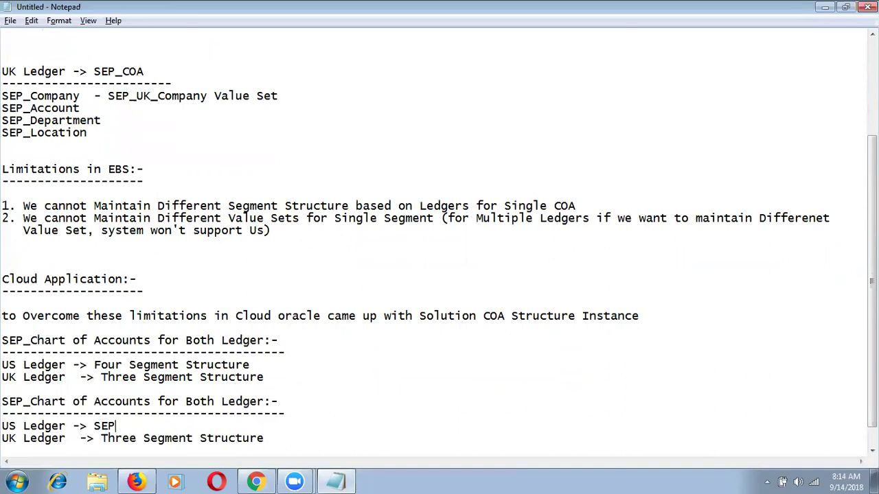
pyautogui.write('_US_Company')
pyautogui.write(' Se')
pyautogui.press('BackSpace')
pyautogui.press('BackSpace')
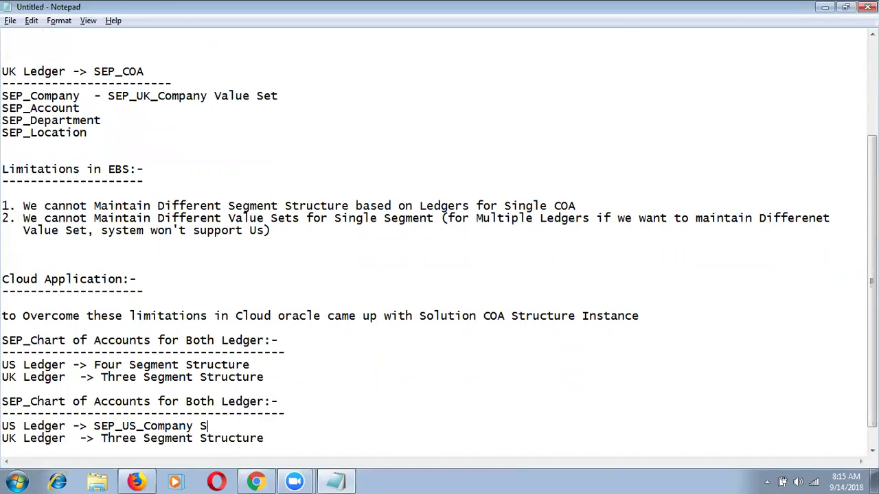
pyautogui.write('B')
pyautogui.press('BackSpace')
pyautogui.write('value Set')
pyautogui.press('Down')
pyautogui.press('BackSpace')
pyautogui.press('BackSpace')
pyautogui.press('BackSpace')
pyautogui.press('BackSpace')
pyautogui.press('BackSpace')
pyautogui.press('BackSpace')
pyautogui.press('BackSpace')
pyautogui.press('BackSpace')
pyautogui.press('BackSpace')
pyautogui.press('BackSpace')
pyautogui.press('BackSpace')
pyautogui.press('BackSpace')
pyautogui.press('BackSpace')
pyautogui.press('BackSpace')
pyautogui.press('BackSpace')
pyautogui.press('BackSpace')
pyautogui.press('BackSpace')
pyautogui.press('BackSpace')
pyautogui.press('BackSpace')
pyautogui.press('BackSpace')
pyautogui.press('BackSpace')
pyautogui.write('SEP_UK_Comp')
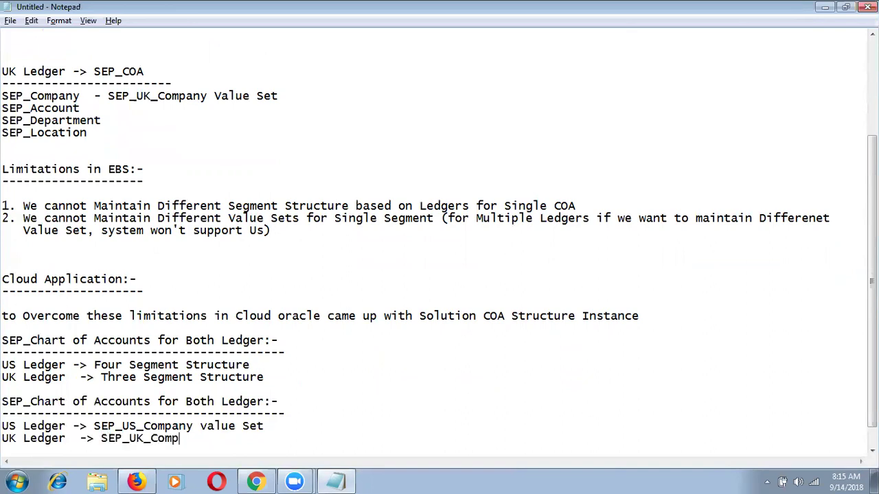
pyautogui.write('any Value Set')
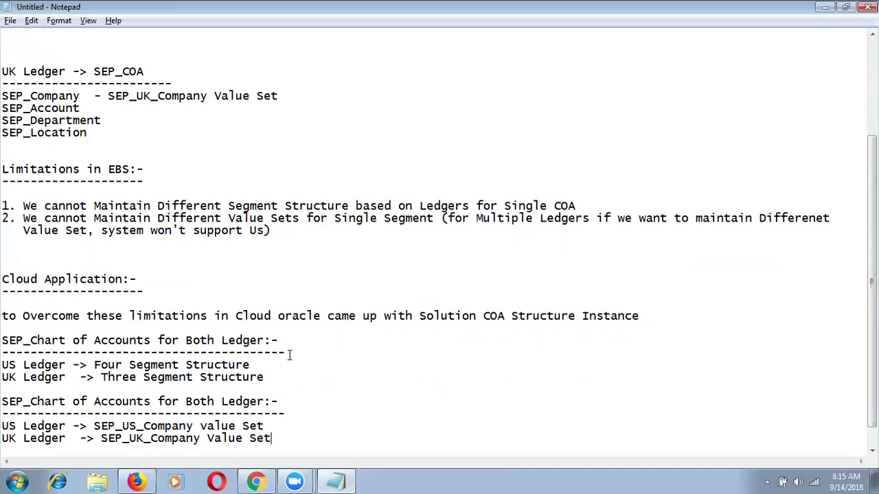
# Note 'SEP_COA -> SEP_US_COA Instance, SEP_UK_COA Instance' on a new line, then return to Oracle.
pyautogui.click(654, 313)
pyautogui.press('Return')
pyautogui.press('Return')
pyautogui.write('SEP_COA ')
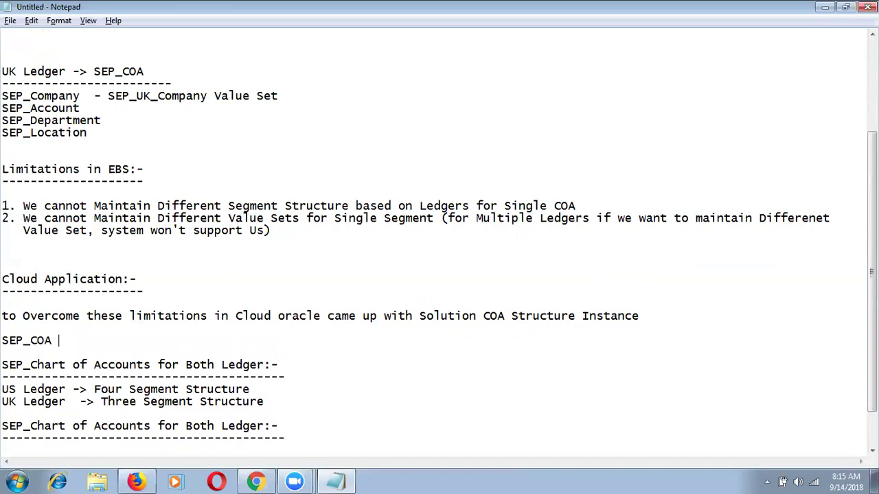
pyautogui.write('-> SEP_')
pyautogui.write('US_COA Ins')
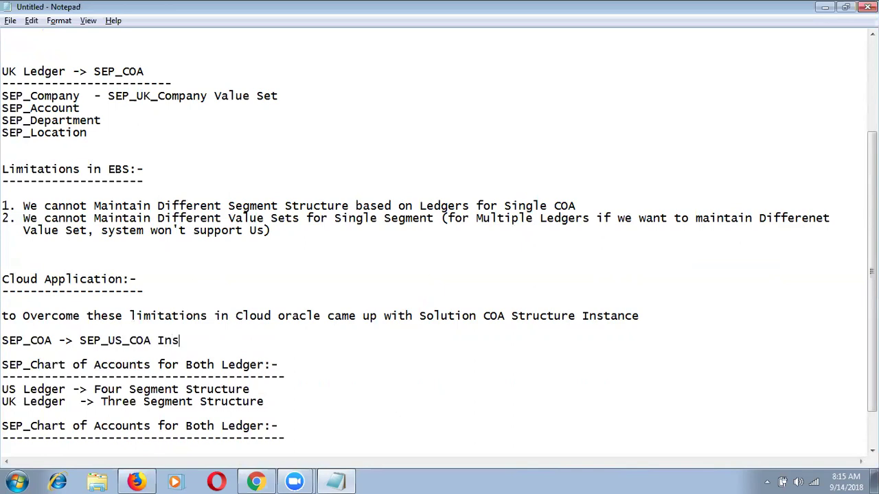
pyautogui.write('tance, SEP_UK_COA Instance')
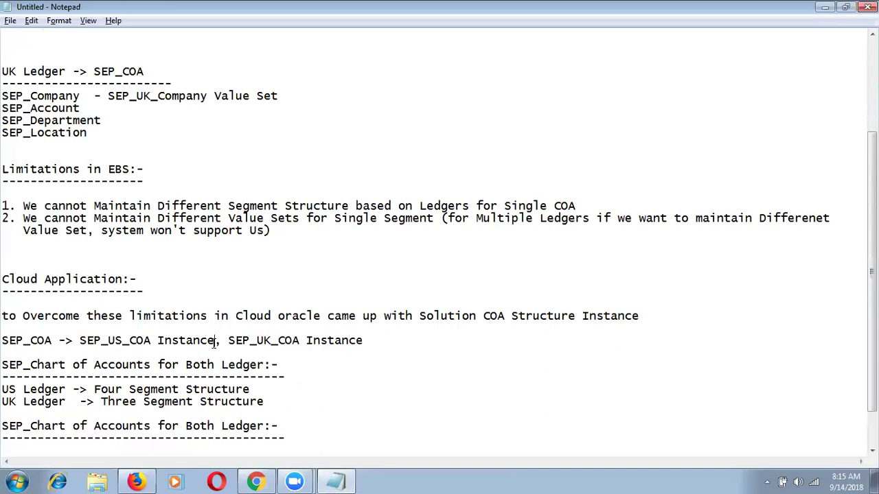
pyautogui.moveTo(215, 341); pyautogui.dragTo(78, 343)
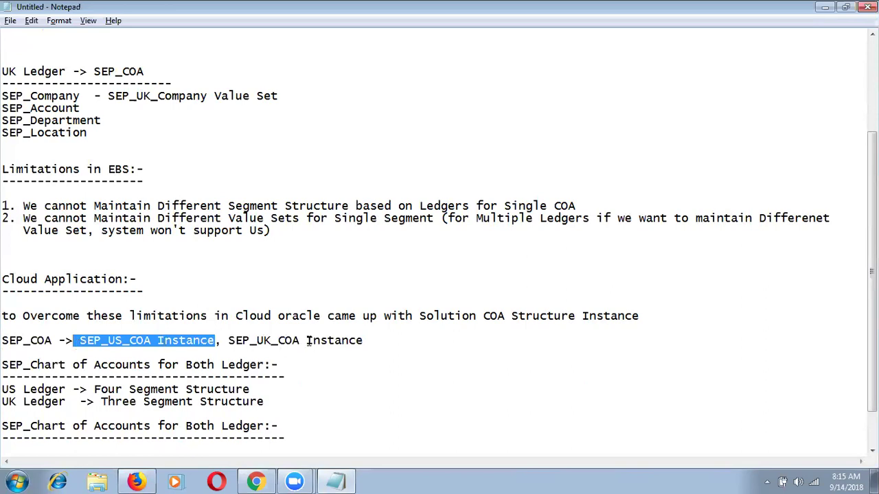
pyautogui.click(362, 341)
pyautogui.click(226, 352)
pyautogui.moveTo(363, 341); pyautogui.dragTo(228, 341)
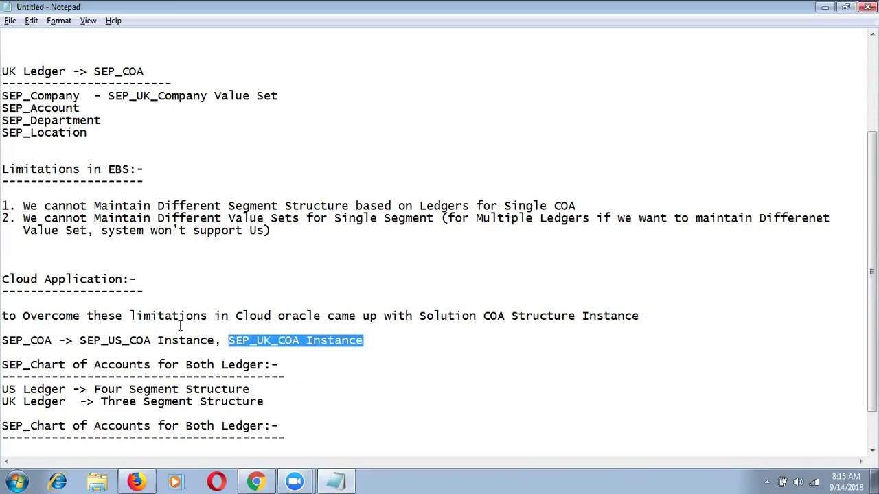
pyautogui.hotkey('alt', 'Tab')
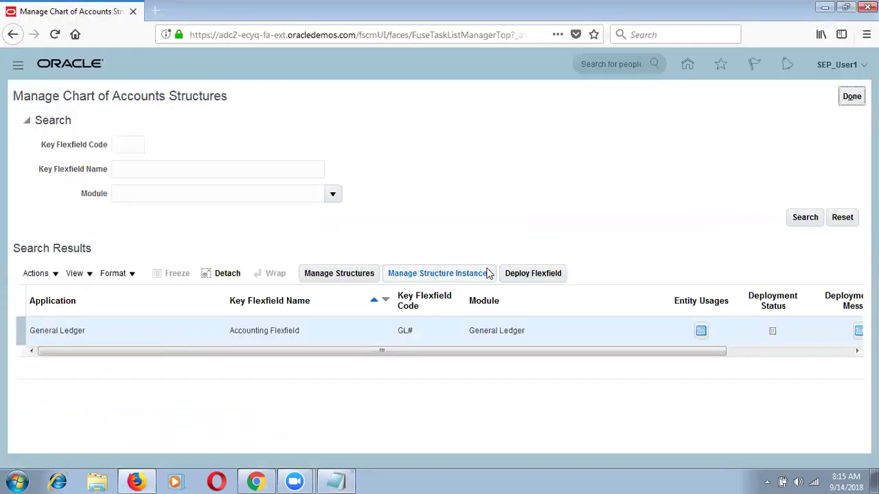
# Create a new accounting flexfield structure instance with code and name 'SEP_COA Instance'.
pyautogui.click(468, 275)
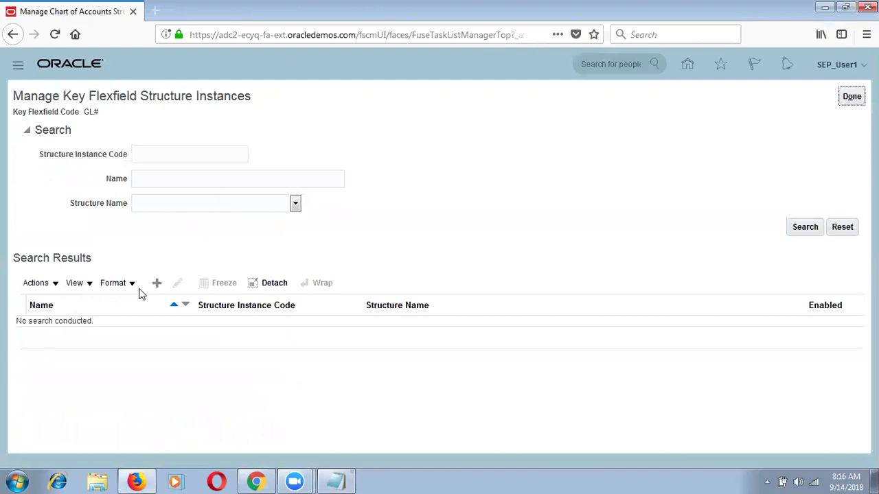
pyautogui.click(156, 285)
pyautogui.click(170, 133)
pyautogui.write('SEP')
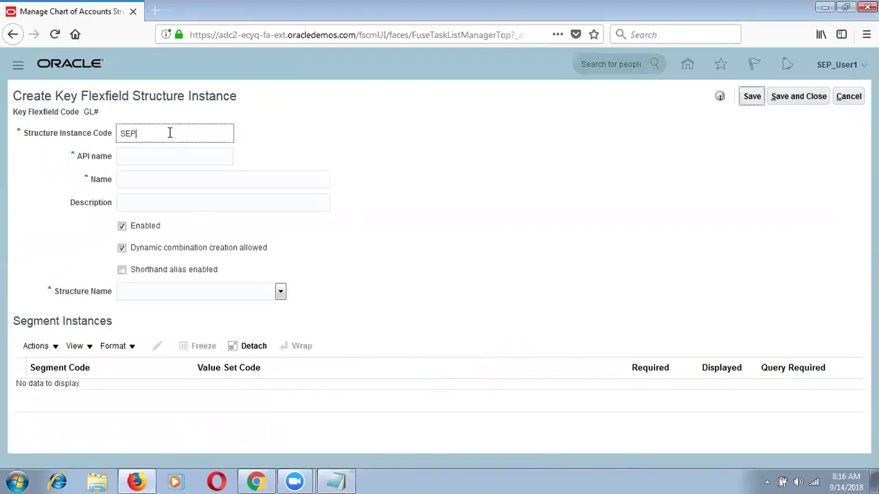
pyautogui.write('_COA Instance')
pyautogui.hotkey('ctrl', 'a')
pyautogui.hotkey('ctrl', 'c')
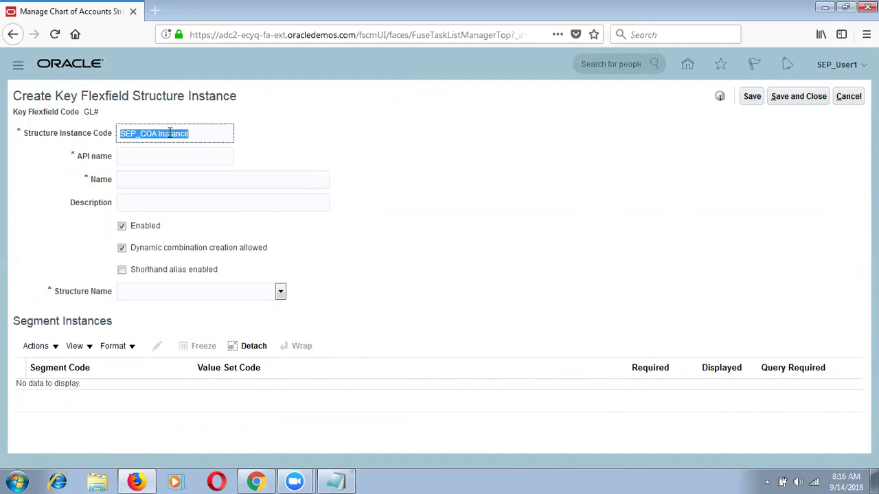
pyautogui.press('Tab')
pyautogui.press('Tab')
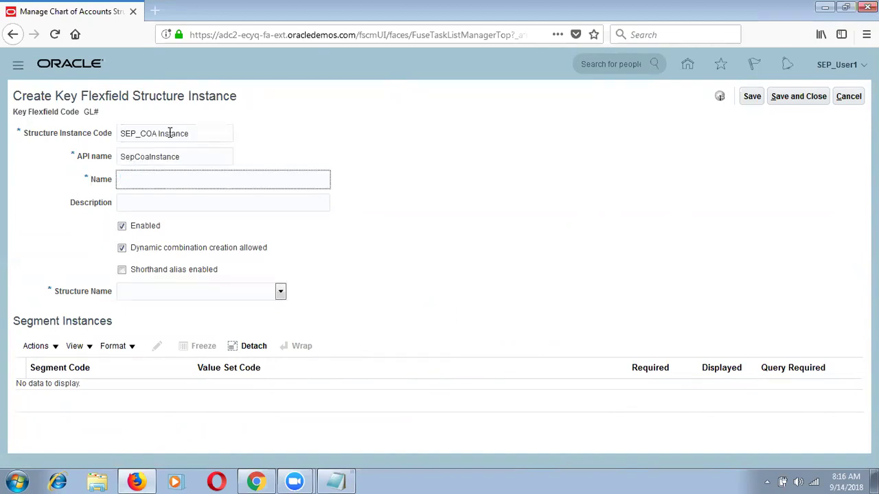
pyautogui.hotkey('ctrl', 'v')
pyautogui.press('Tab')
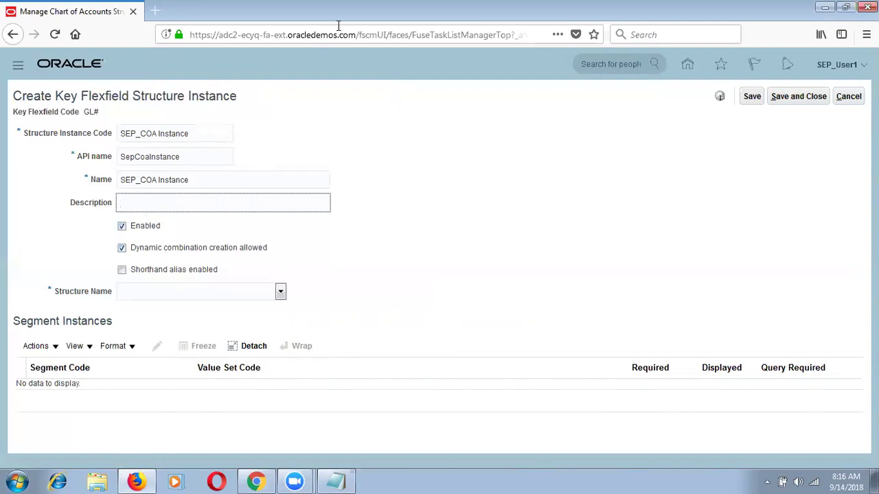
# Open the Structure Name list of available structures.
pyautogui.click(444, 114)
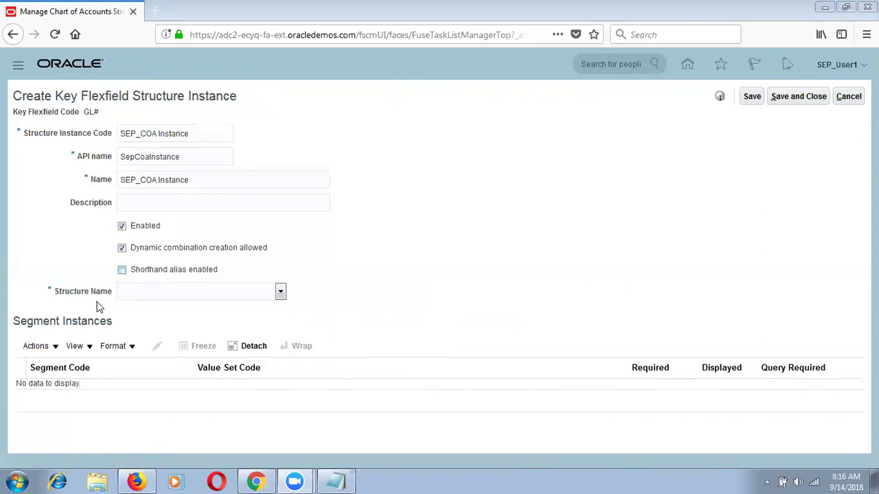
pyautogui.moveTo(111, 295); pyautogui.dragTo(52, 292)
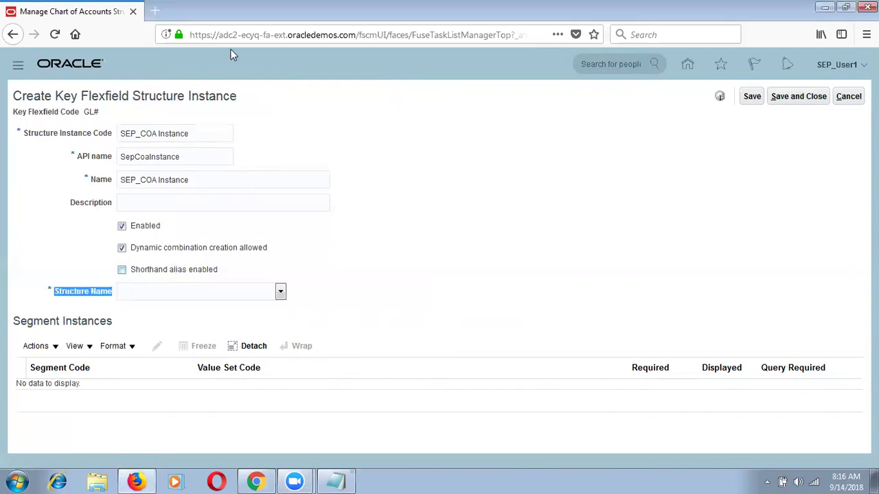
pyautogui.click(241, 102)
pyautogui.click(195, 288)
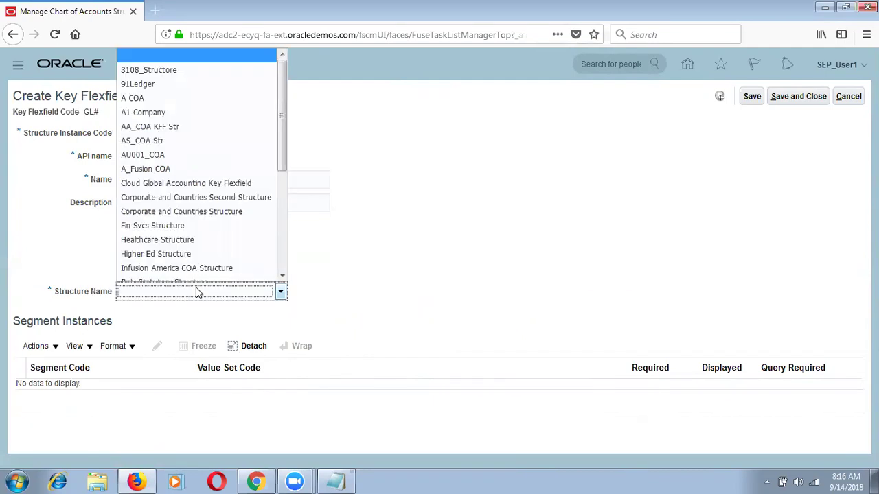
# Base the instance on SEP_Chart of Accounts and rename its code and name to SEP_IN_COA Instance.
pyautogui.press('Return')
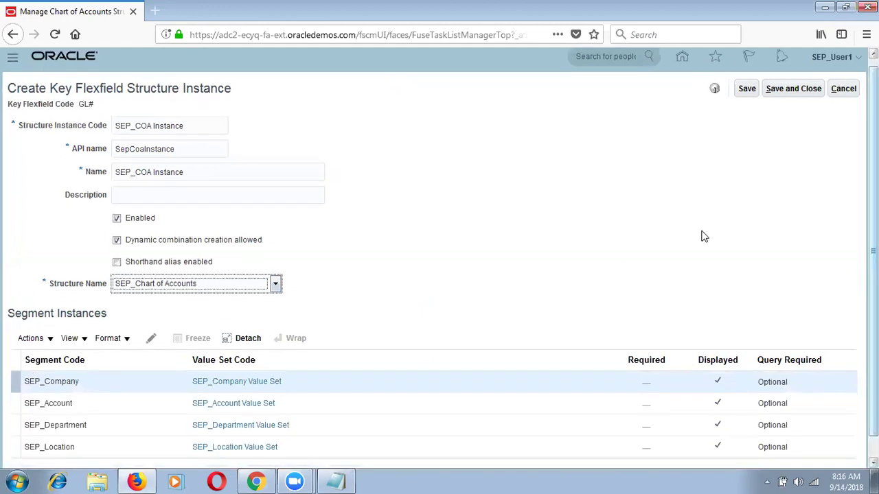
pyautogui.click(102, 353)
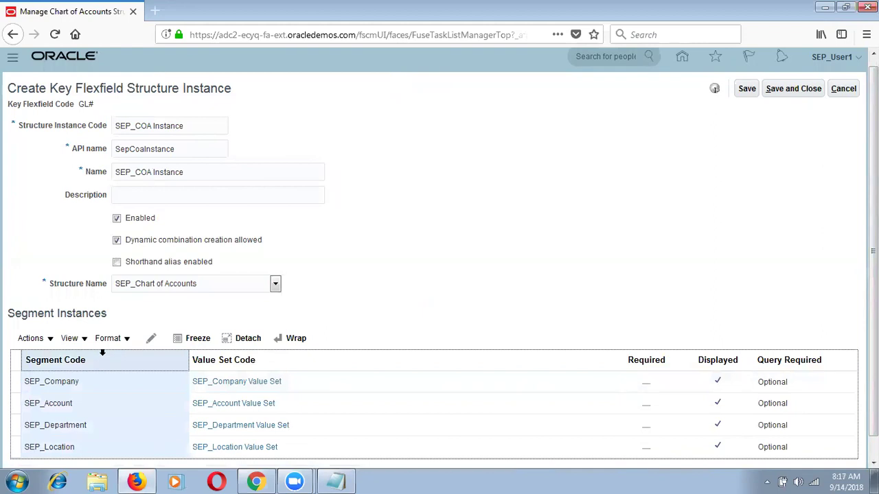
pyautogui.click(135, 128)
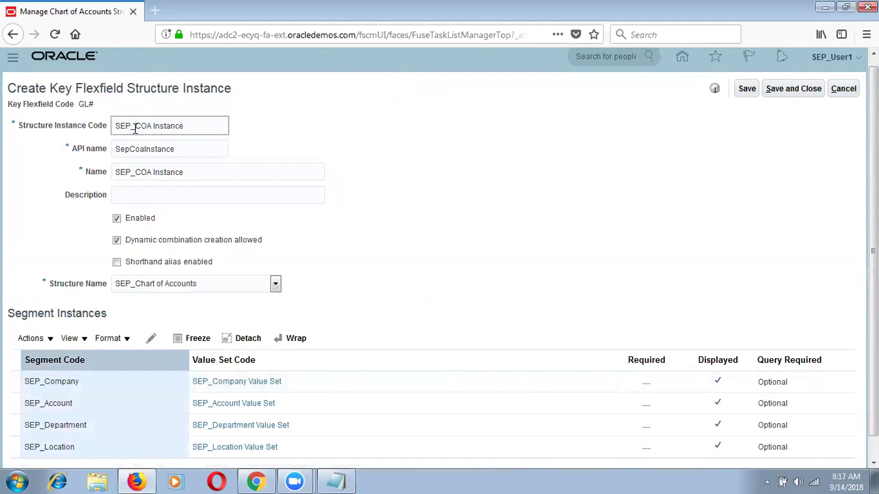
pyautogui.write('IN_')
pyautogui.click(136, 173)
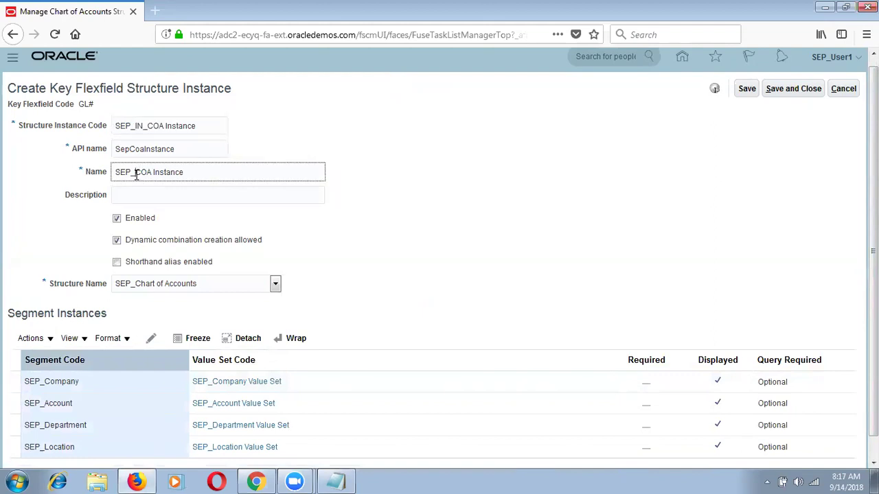
pyautogui.write('IN_')
# Open the SEP_Company segment instance for editing.
pyautogui.click(321, 239)
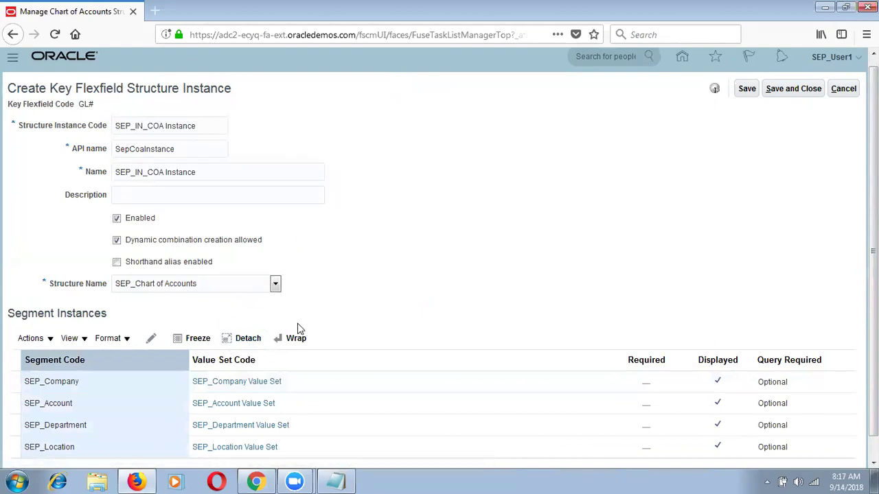
pyautogui.click(660, 383)
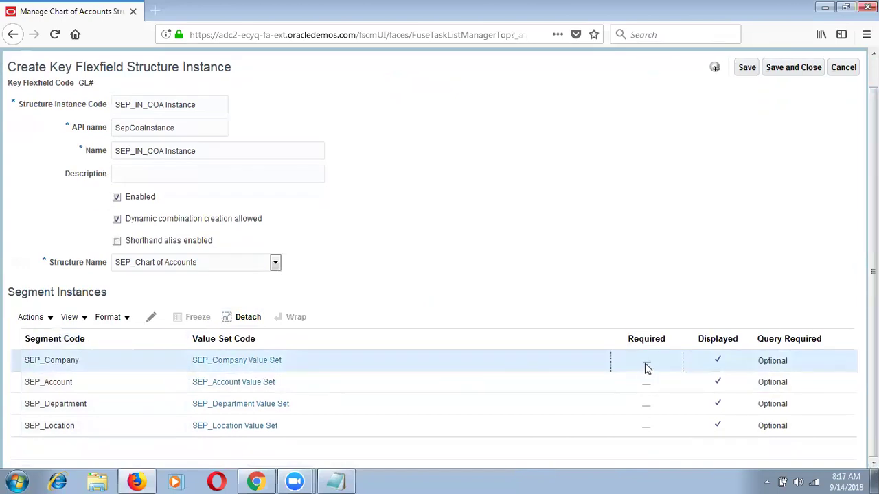
pyautogui.click(153, 318)
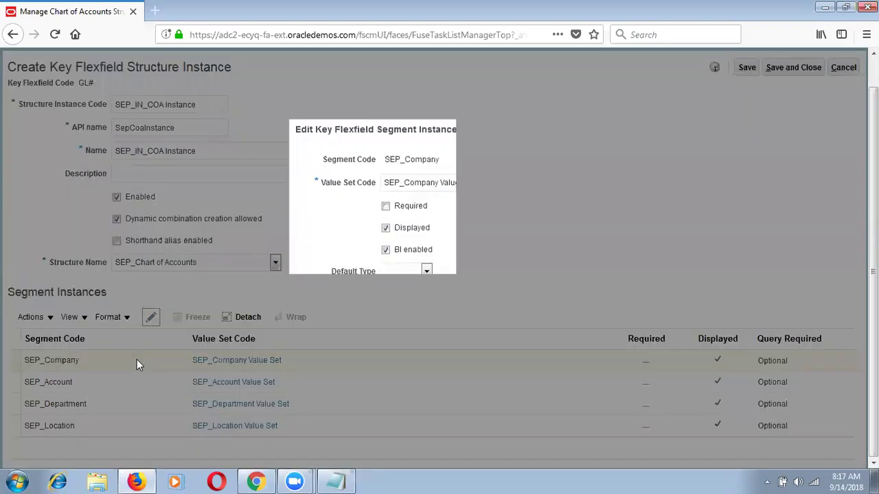
# Make the SEP_Company and SEP_Account segment instances required.
pyautogui.click(385, 206)
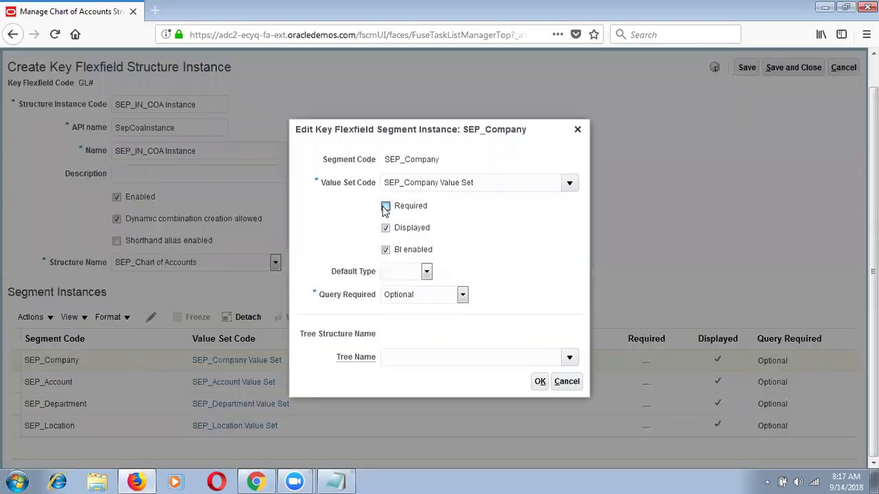
pyautogui.moveTo(485, 183); pyautogui.dragTo(371, 189)
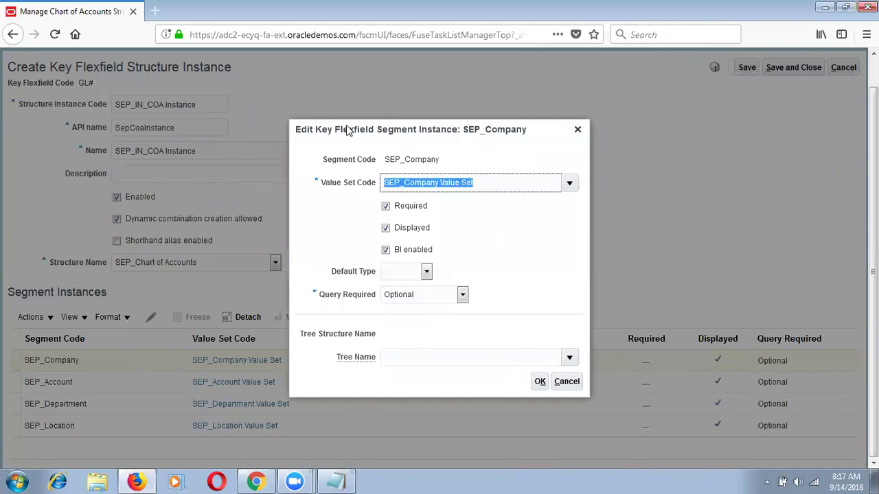
pyautogui.click(488, 179)
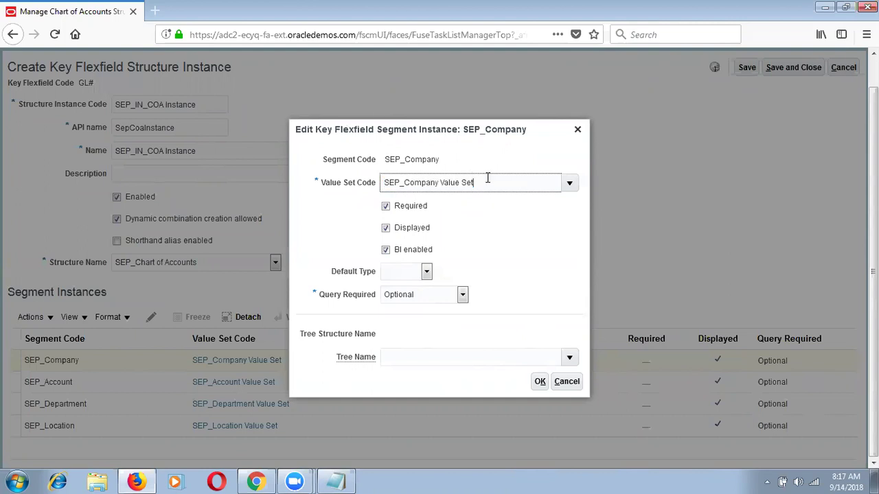
pyautogui.moveTo(478, 181); pyautogui.dragTo(378, 177)
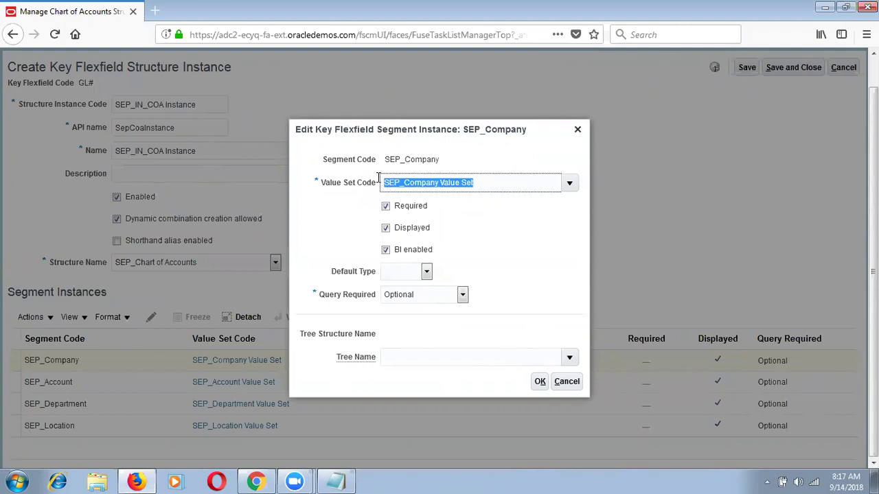
pyautogui.click(540, 382)
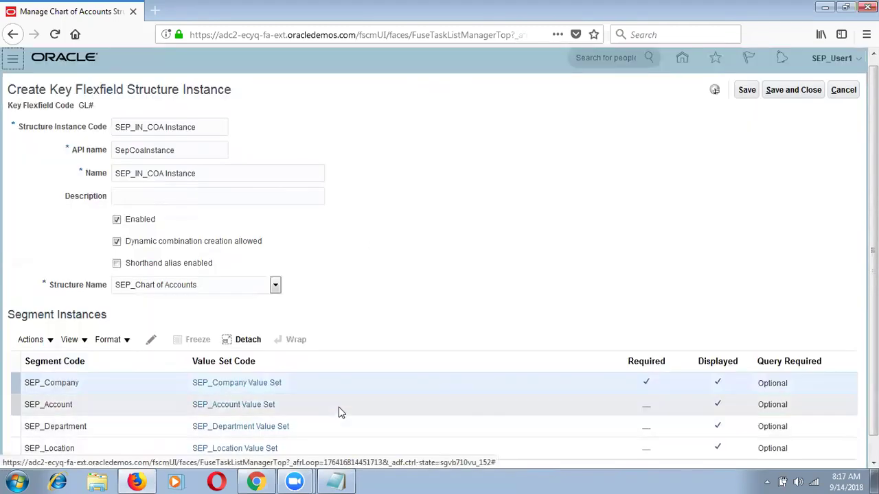
pyautogui.click(341, 411)
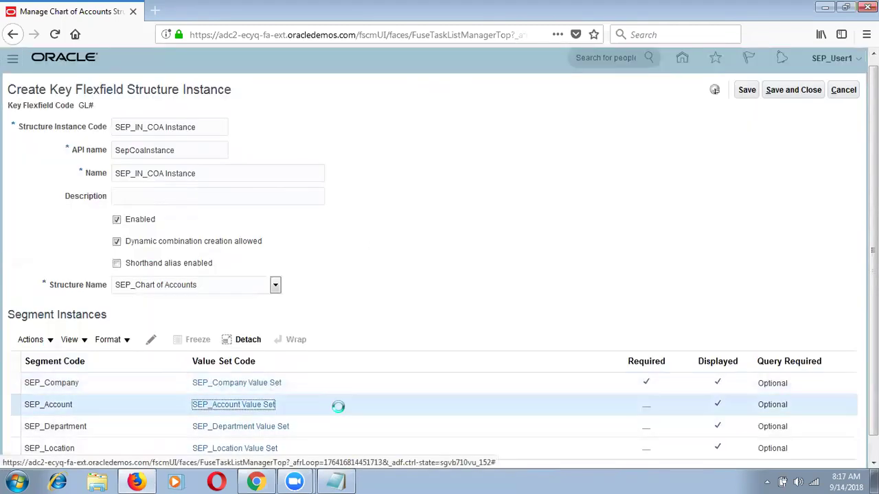
pyautogui.click(151, 339)
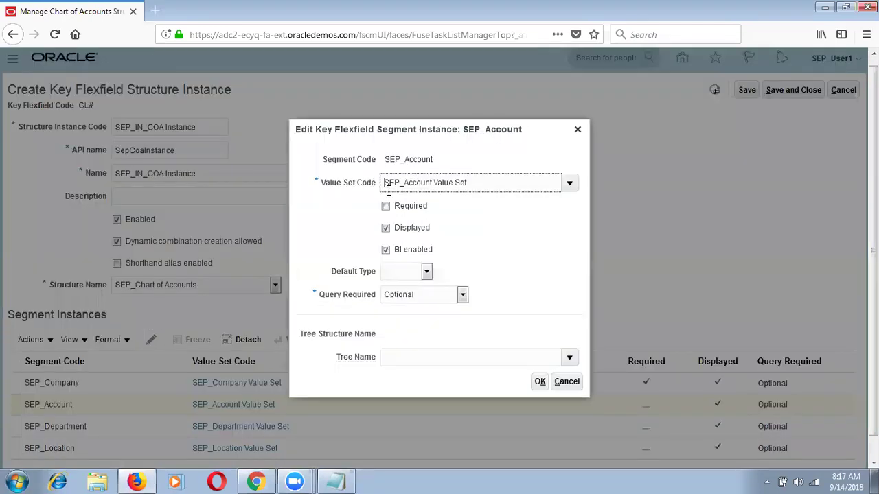
pyautogui.click(385, 206)
pyautogui.click(540, 381)
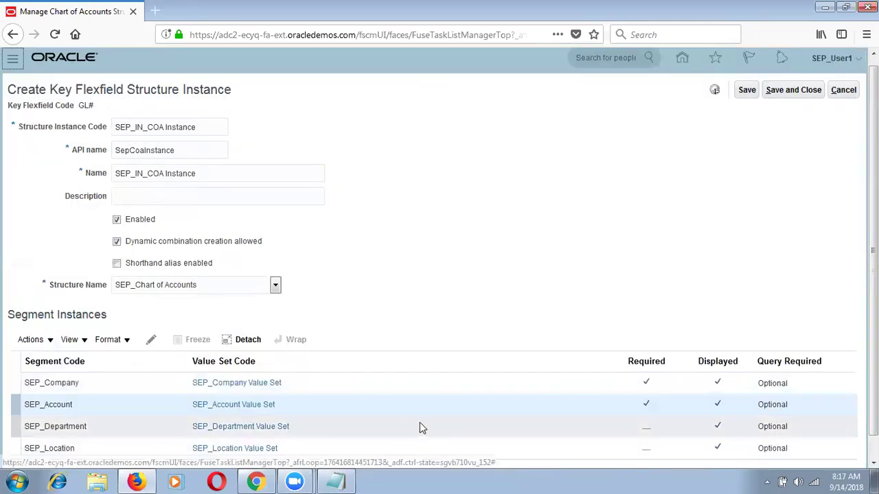
# Make SEP_Department and SEP_Location required, then save and close the structure instance.
pyautogui.click(419, 425)
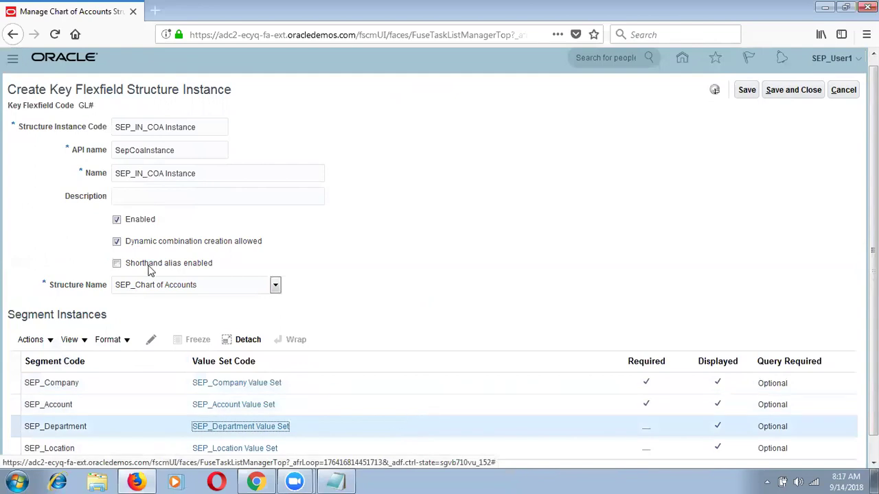
pyautogui.click(151, 341)
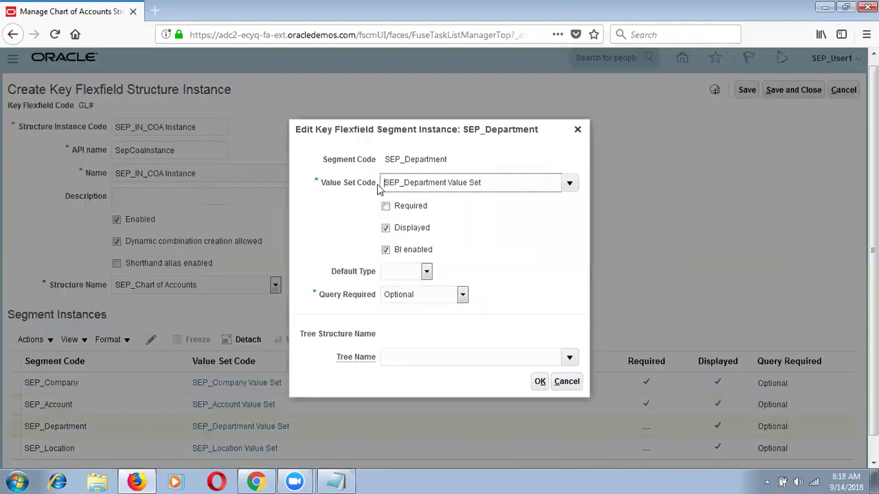
pyautogui.click(385, 206)
pyautogui.click(539, 382)
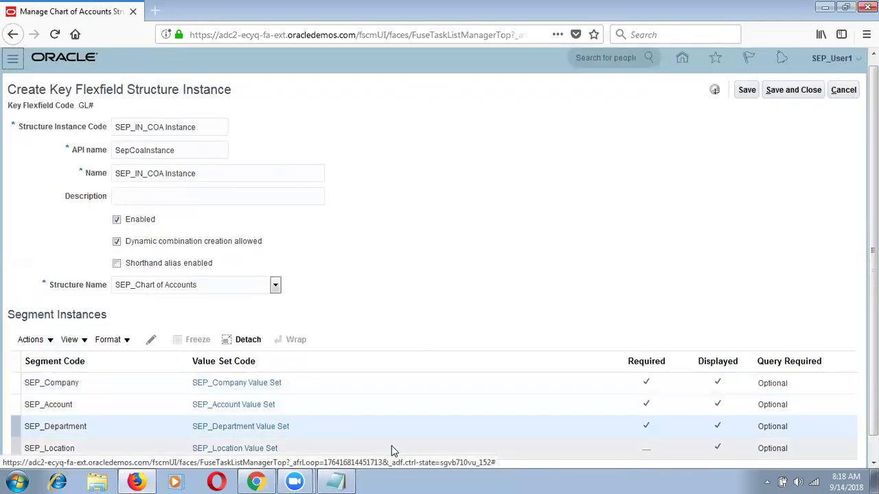
pyautogui.click(390, 448)
pyautogui.click(152, 339)
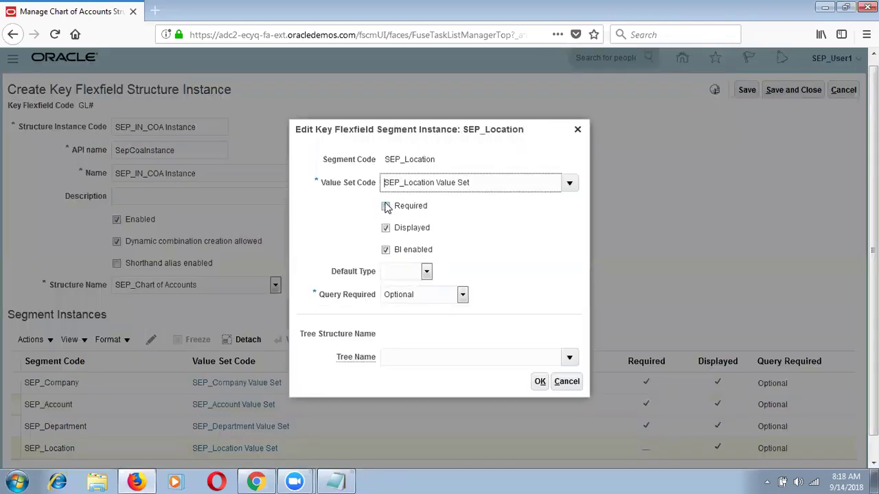
pyautogui.click(385, 206)
pyautogui.click(539, 382)
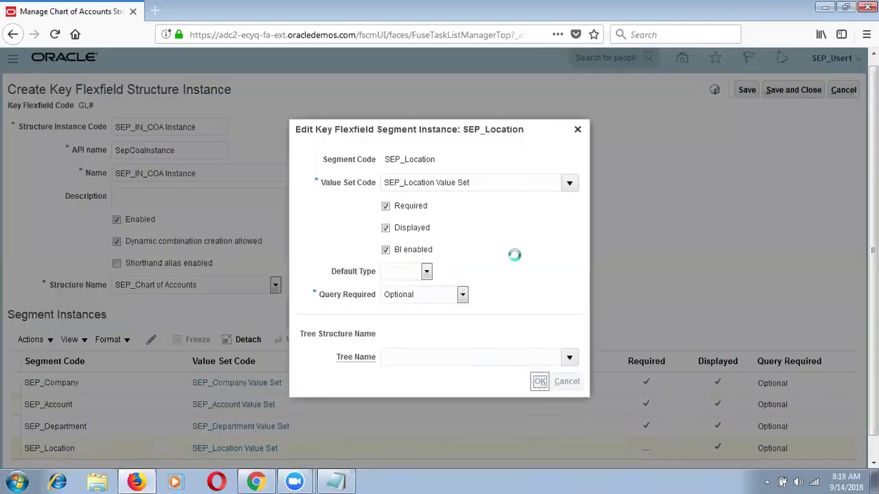
pyautogui.click(747, 91)
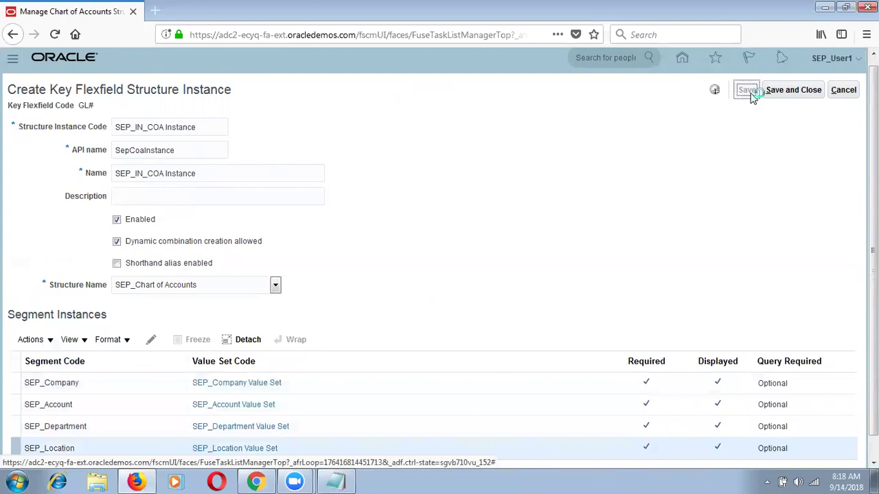
pyautogui.click(796, 90)
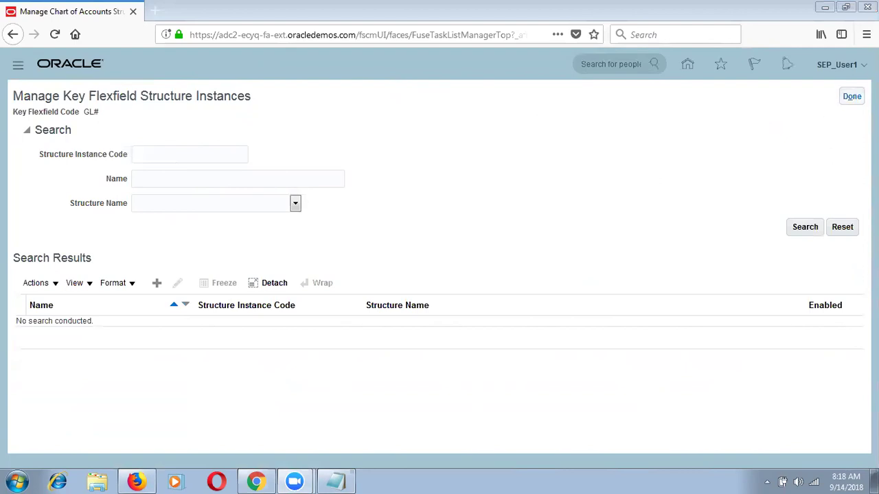
# Return to the Setup: Procurement task list and open Manage Chart of Accounts Value Set Values.
pyautogui.click(851, 96)
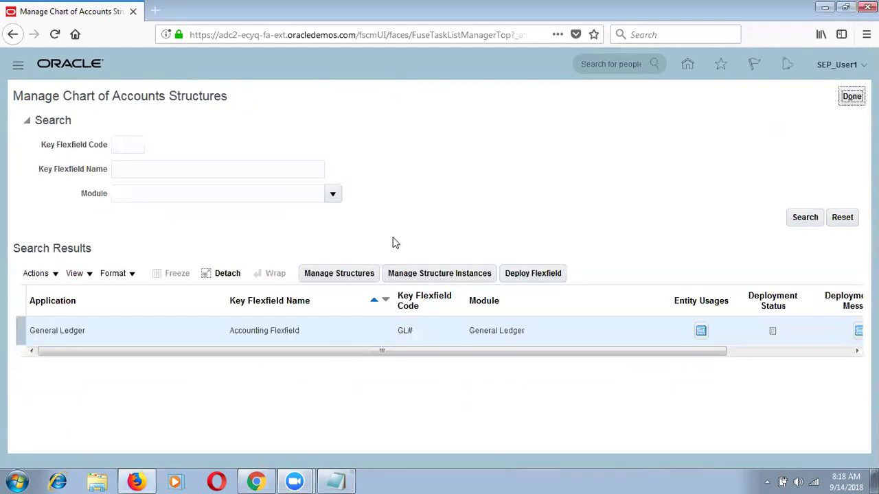
pyautogui.click(851, 96)
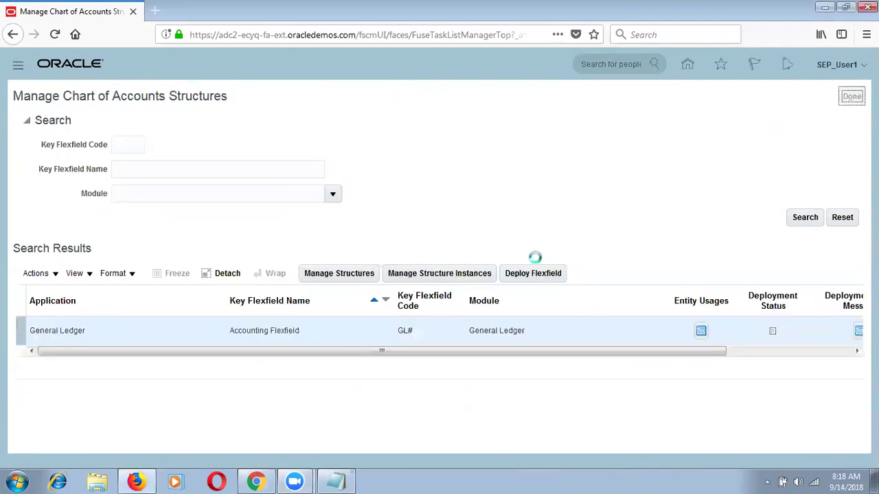
pyautogui.click(426, 327)
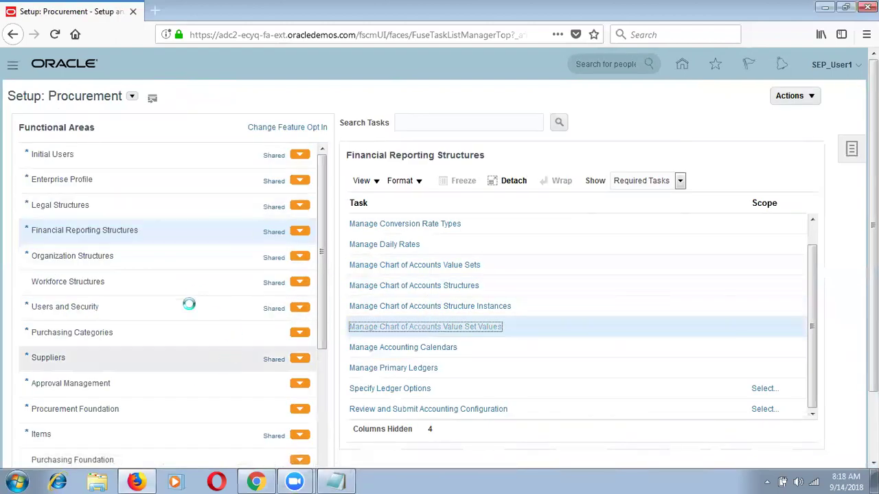
# Start a new value set coded 'SEP_US_Company Value Set' with the same description.
pyautogui.click(151, 337)
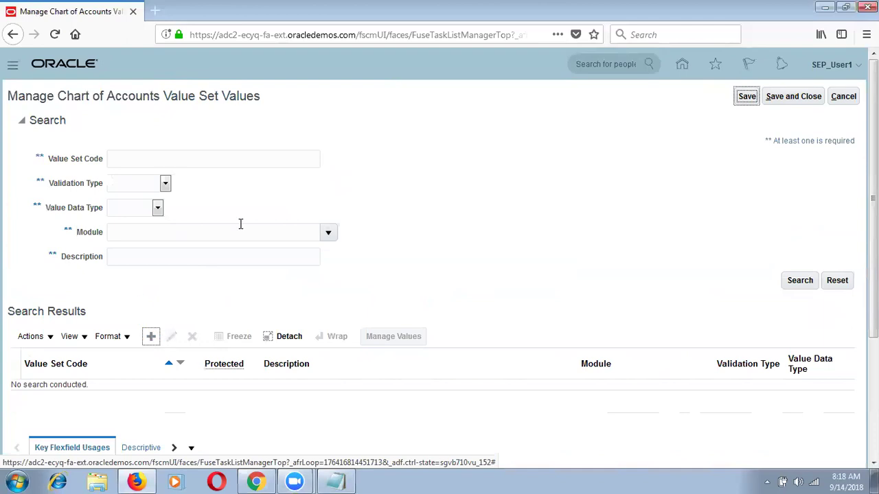
pyautogui.click(241, 117)
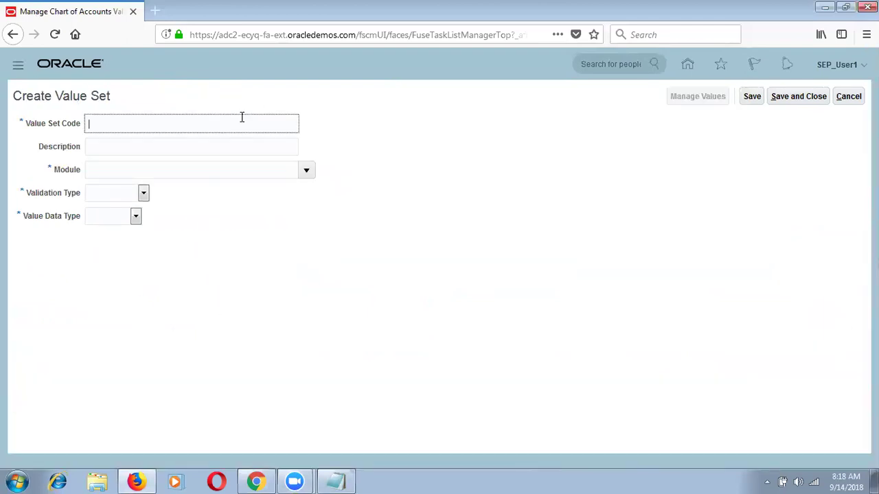
pyautogui.write('SEP_US_Company Value Set')
pyautogui.hotkey('ctrl', 'a')
pyautogui.press('BackSpace')
pyautogui.write('SEP_US_Company Value Set')
pyautogui.press('Tab')
pyautogui.press('Tab')
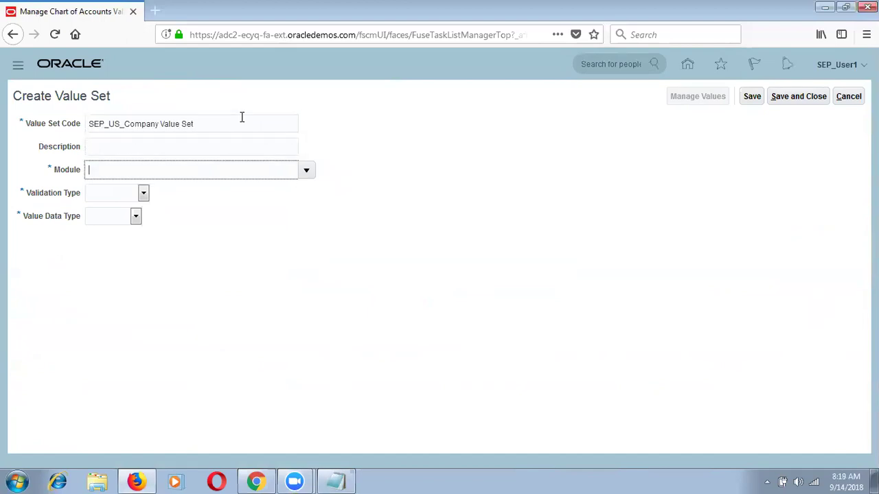
pyautogui.click(178, 147)
pyautogui.write('SEP_US_Company Value Set')
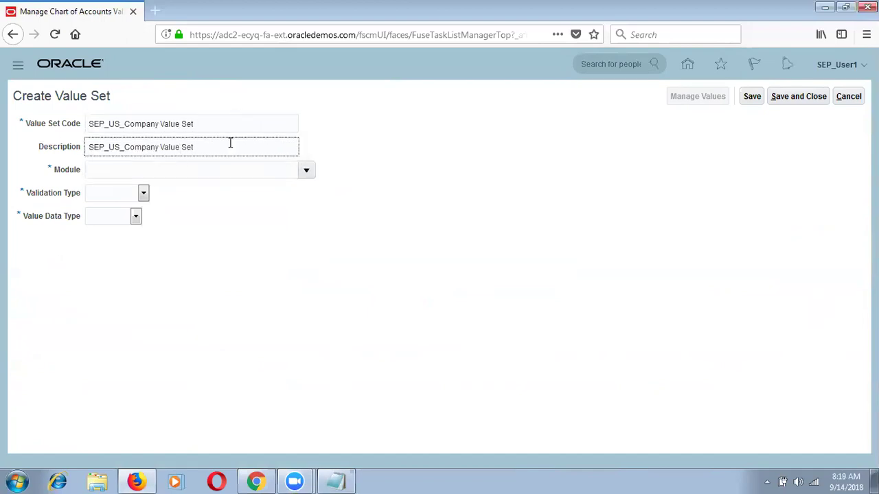
# Set module General Ledger, Independent validation, Character type, Text subtype, maximum length 2.
pyautogui.click(307, 171)
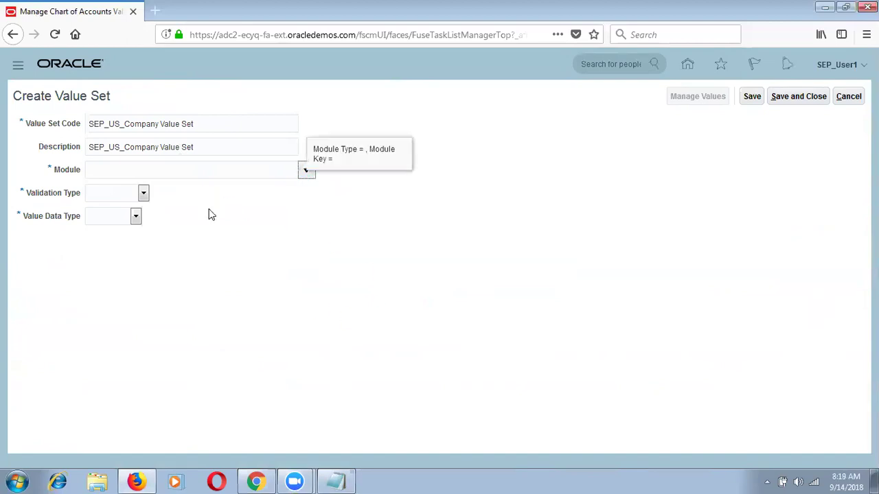
pyautogui.click(147, 349)
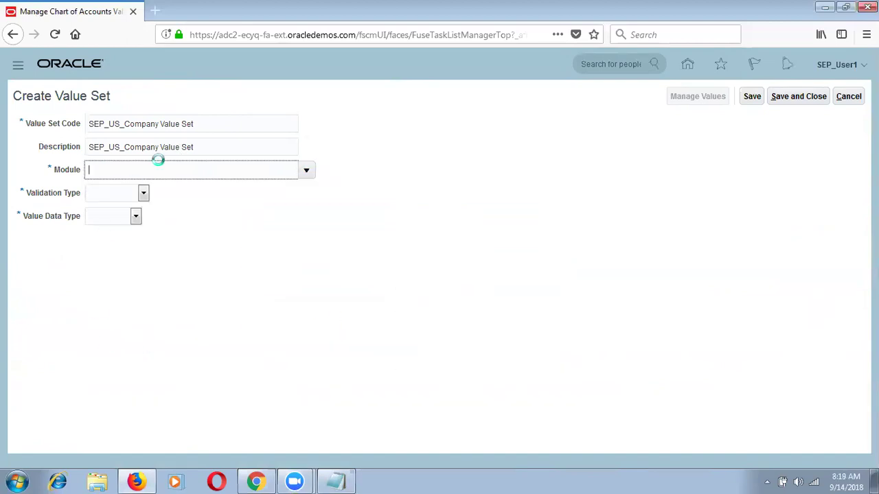
pyautogui.click(122, 195)
pyautogui.click(129, 238)
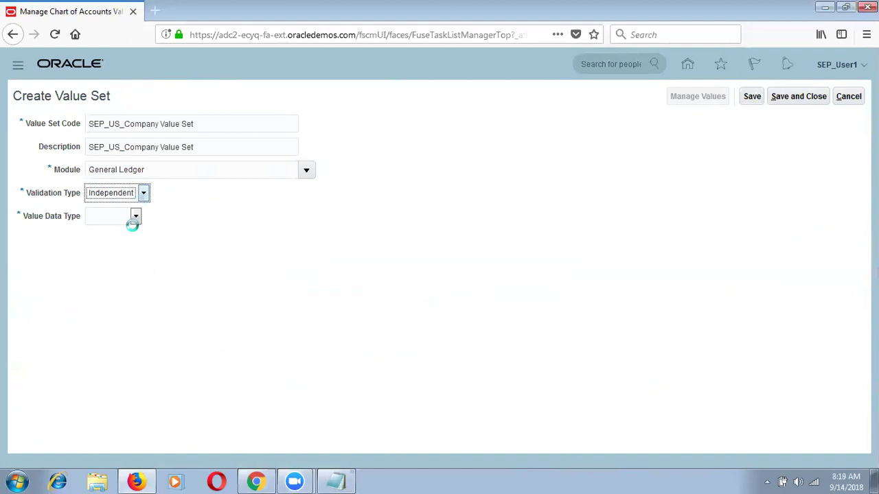
pyautogui.click(152, 220)
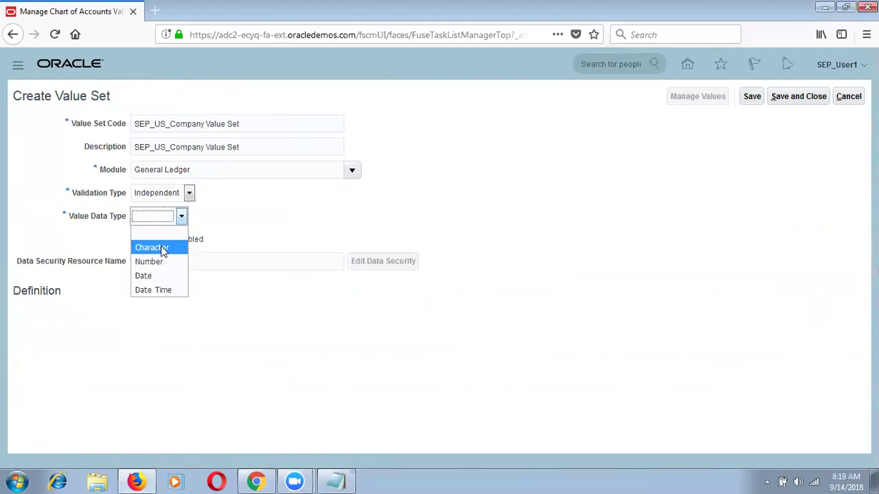
pyautogui.click(162, 248)
pyautogui.click(147, 318)
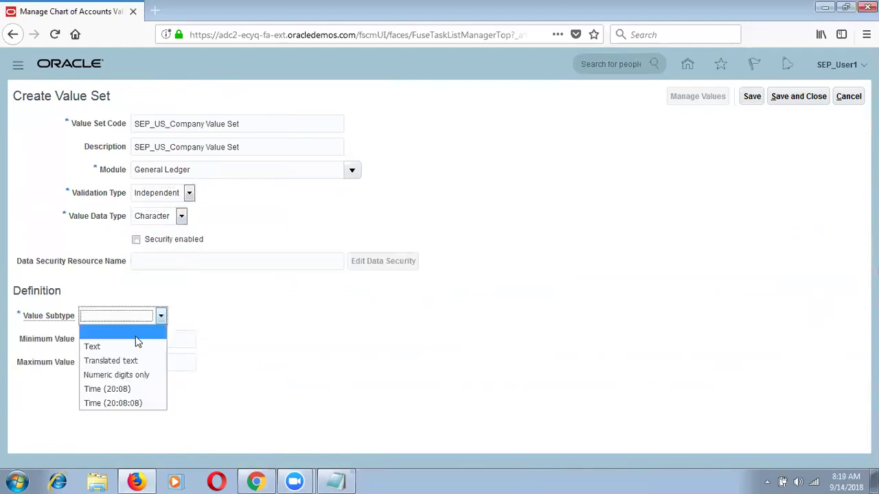
pyautogui.click(133, 348)
pyautogui.click(112, 341)
pyautogui.write('2')
pyautogui.press('Tab')
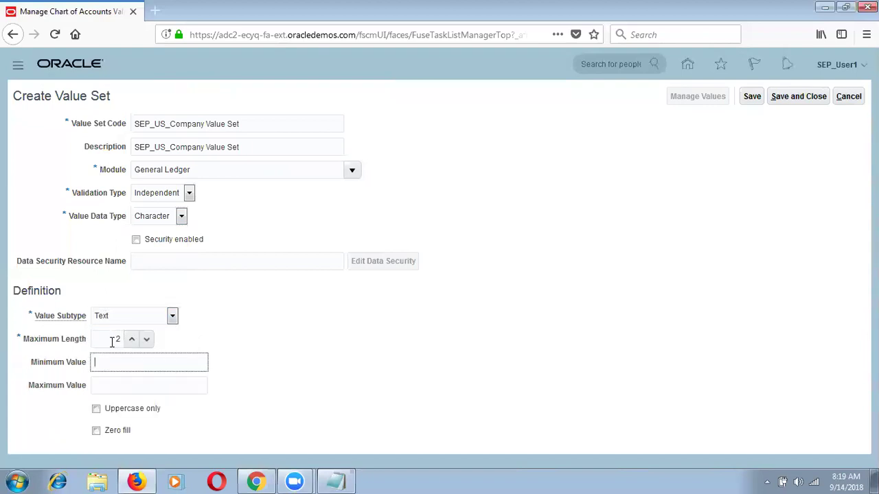
# Save and close the new value set and leave the value set values page.
pyautogui.click(753, 98)
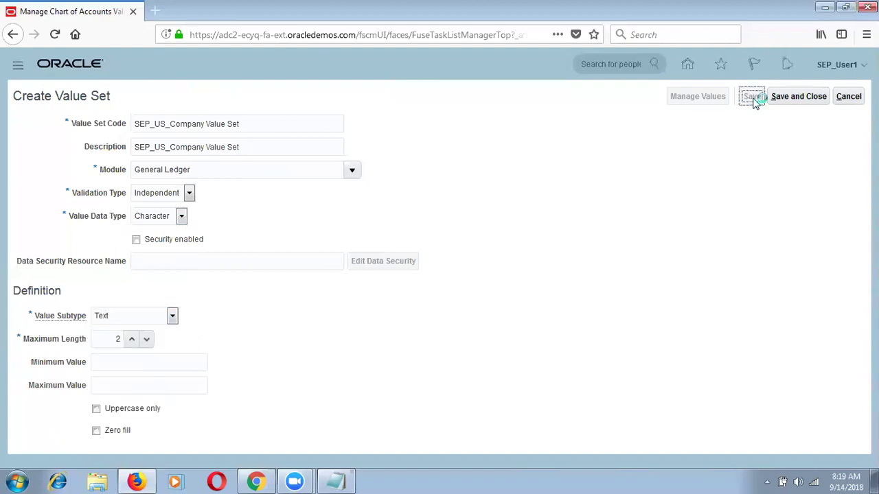
pyautogui.click(823, 99)
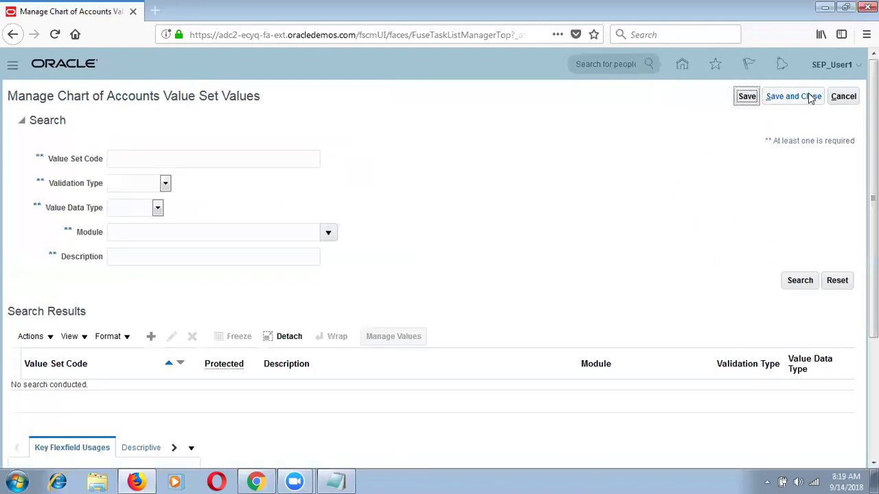
pyautogui.click(809, 96)
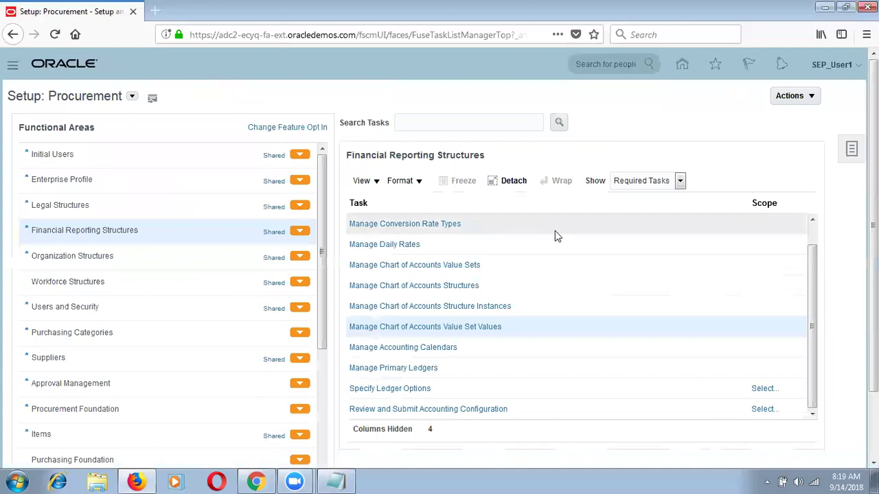
# Find structures matching SEP% and open SEP_Chart of Accounts for editing.
pyautogui.click(458, 285)
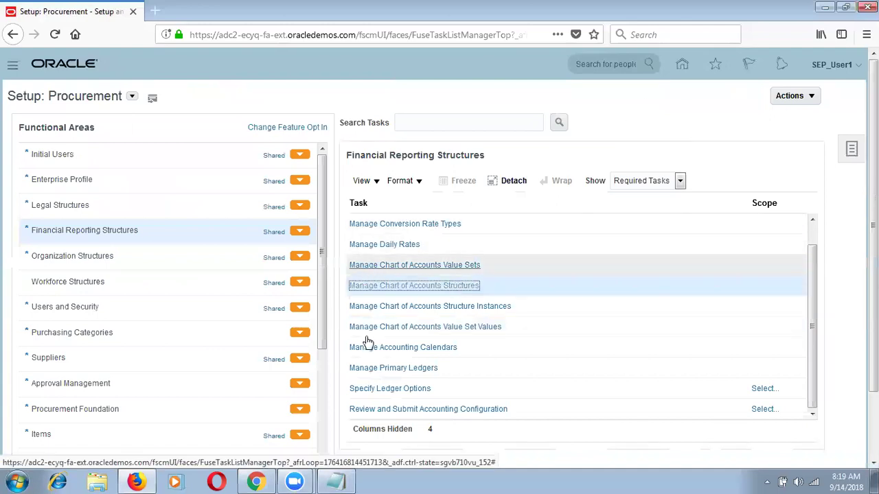
pyautogui.click(800, 219)
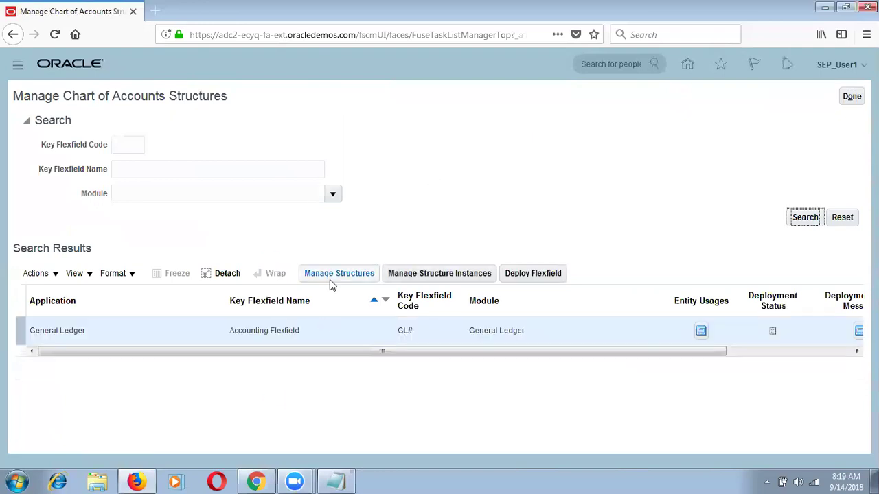
pyautogui.click(329, 280)
pyautogui.click(168, 159)
pyautogui.write('SEP%')
pyautogui.press('Return')
pyautogui.click(179, 259)
# Edit the SEP_Company segment and check its SEP_Company Value Set default against the notes.
pyautogui.click(157, 333)
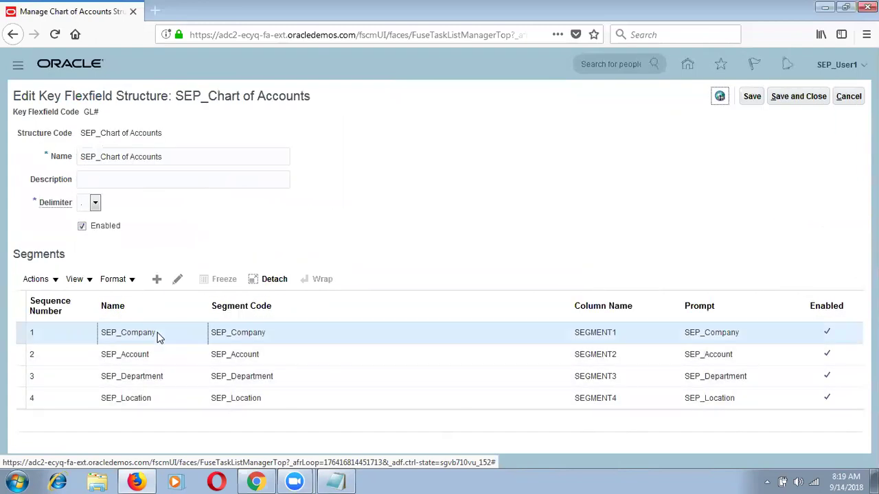
pyautogui.click(178, 280)
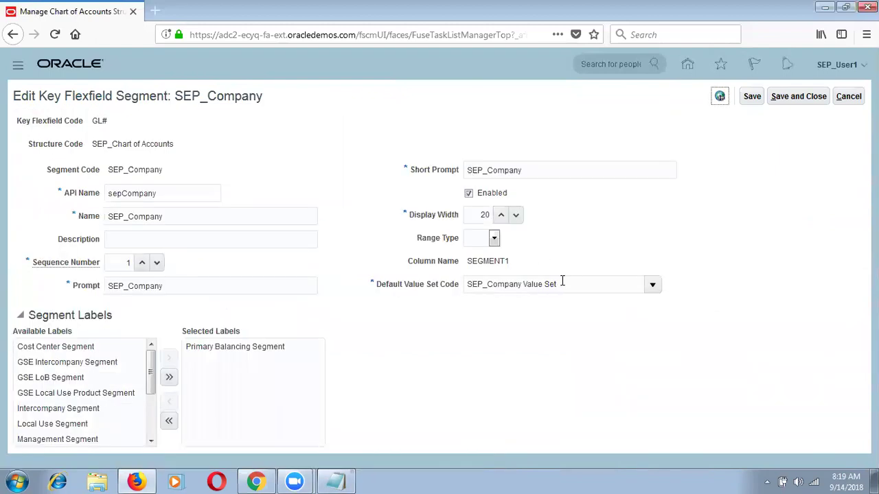
pyautogui.moveTo(559, 282); pyautogui.dragTo(433, 256)
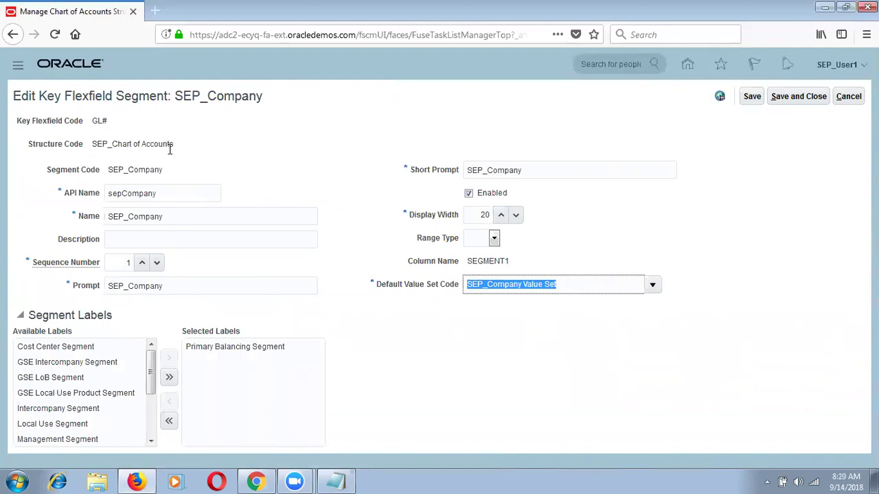
pyautogui.click(338, 480)
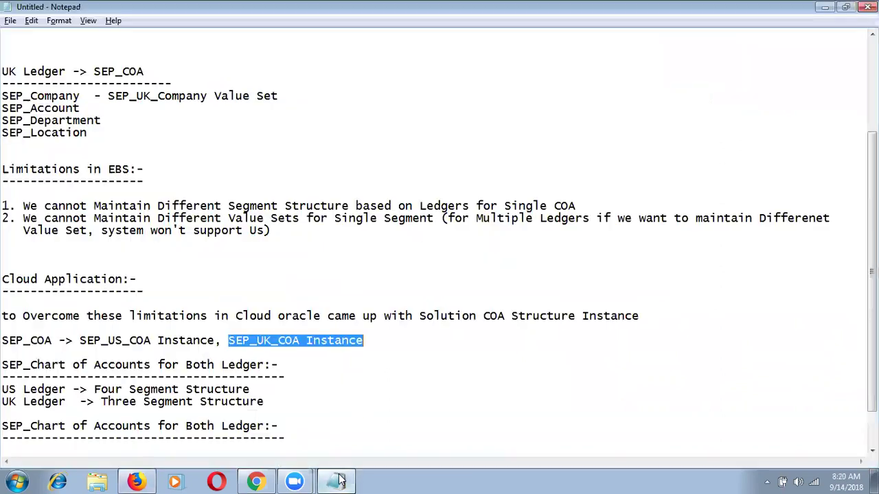
pyautogui.click(264, 377)
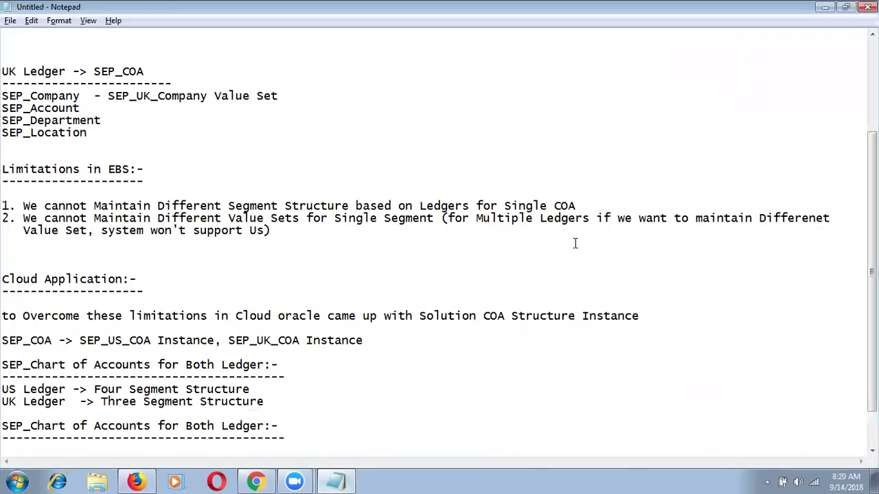
pyautogui.moveTo(872, 275); pyautogui.dragTo(872, 308)
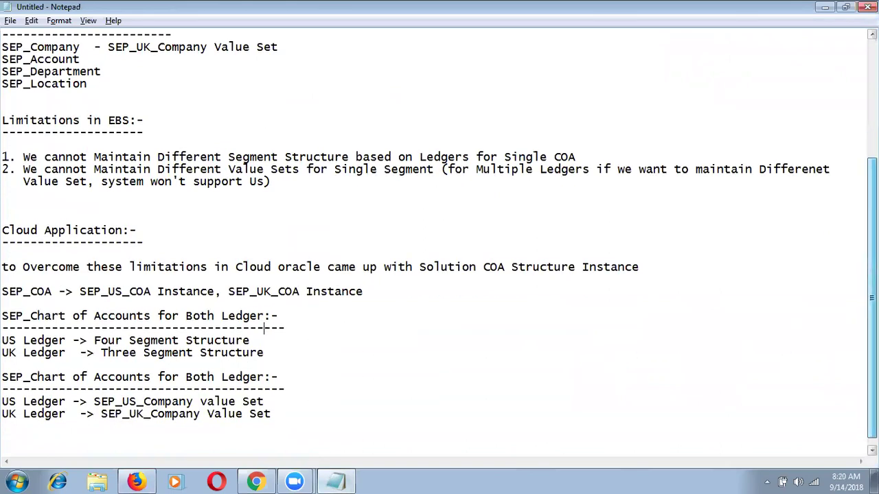
pyautogui.click(136, 480)
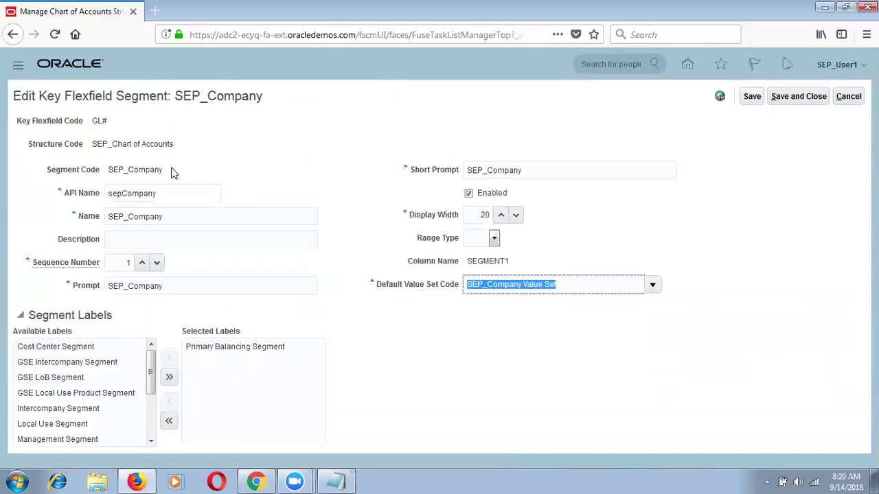
# Save and close the SEP_Company segment and SEP_Chart of Accounts, then open GL# structure instances.
pyautogui.click(169, 172)
pyautogui.doubleClick(111, 172)
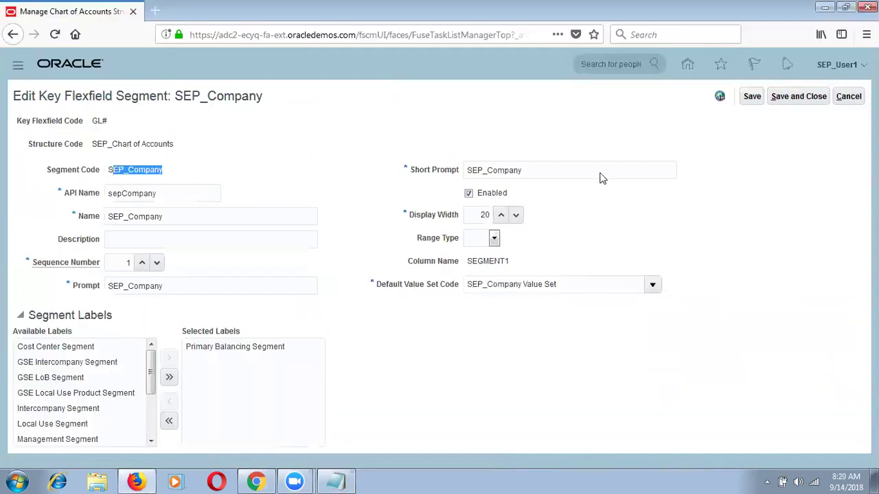
pyautogui.click(810, 97)
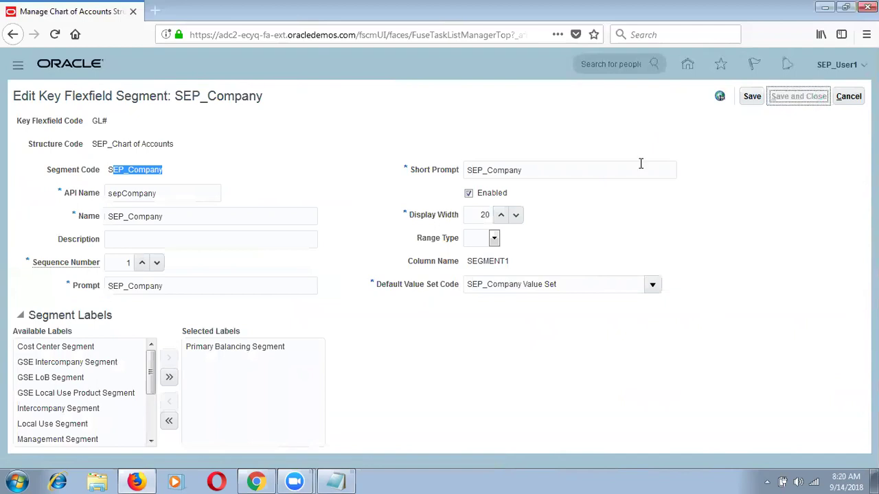
pyautogui.click(787, 97)
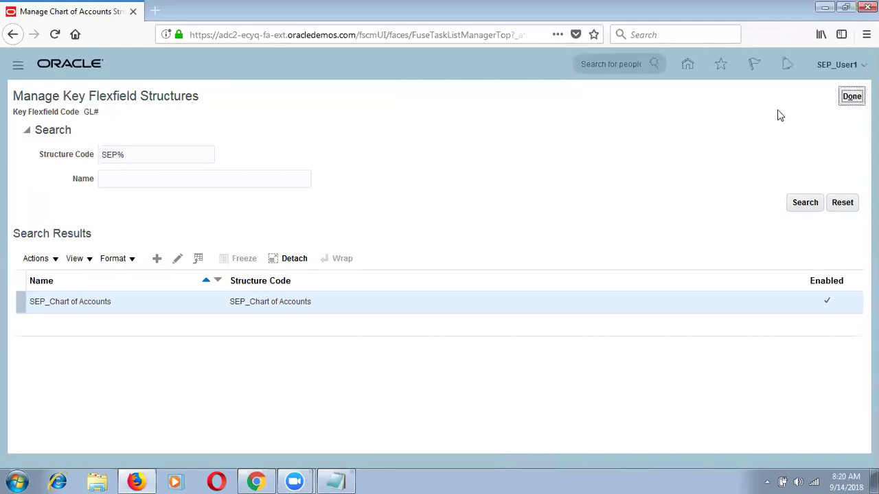
pyautogui.click(850, 96)
pyautogui.click(436, 276)
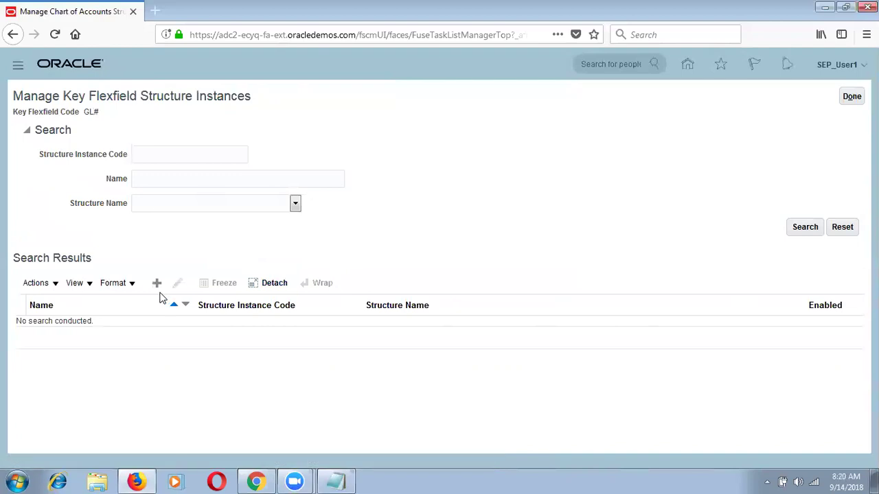
# Create structure instance SEP_US_COA_Instance, with that code and name, on the SEP_Chart of Accounts structure.
pyautogui.click(158, 286)
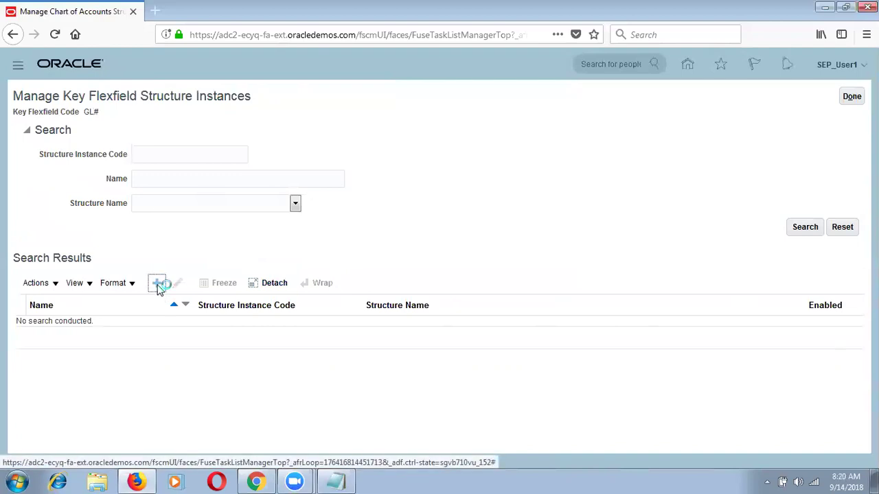
pyautogui.click(198, 131)
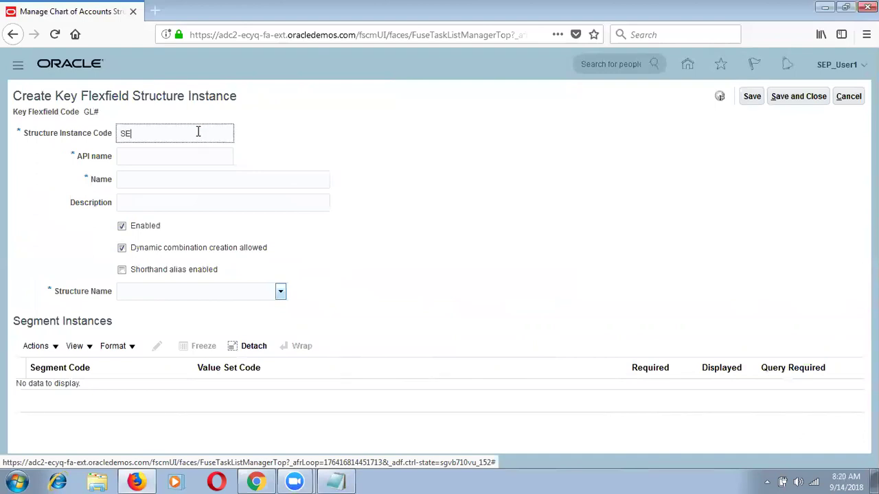
pyautogui.write('SEP_US_COA_Instance')
pyautogui.hotkey('ctrl', 'a')
pyautogui.hotkey('ctrl', 'c')
pyautogui.press('Tab')
pyautogui.press('Tab')
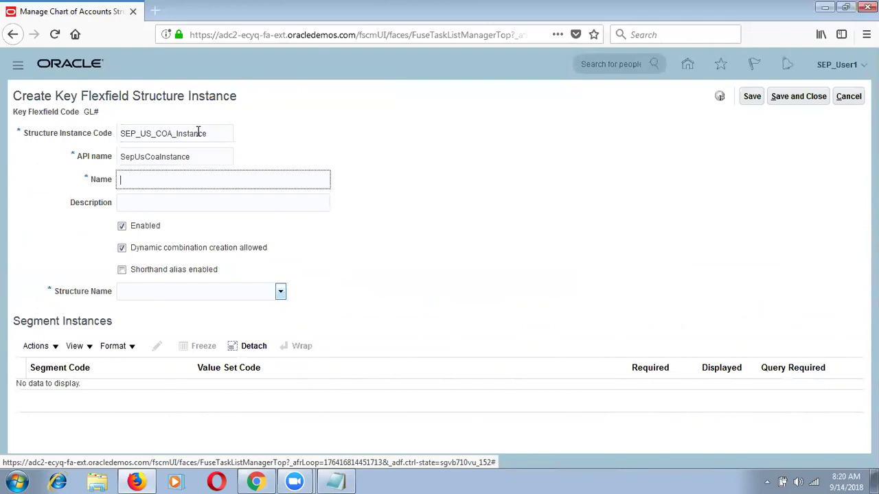
pyautogui.hotkey('ctrl', 'v')
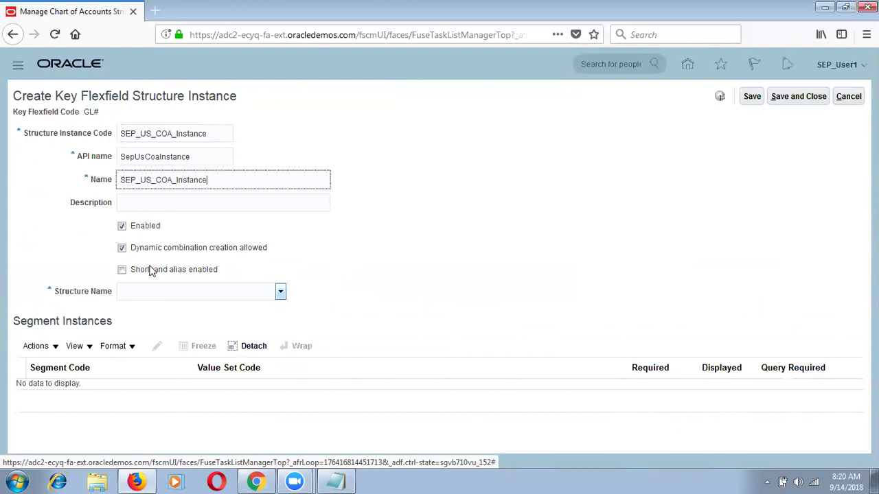
pyautogui.click(146, 293)
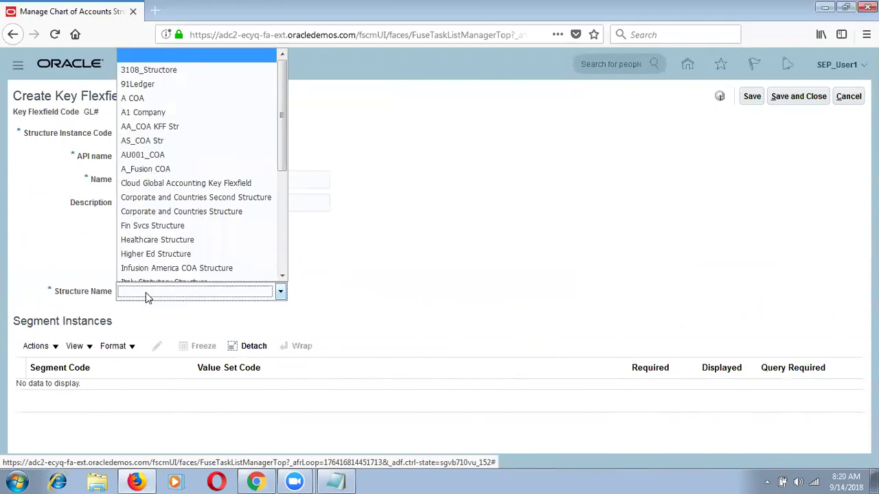
pyautogui.press('s')
pyautogui.press('Return')
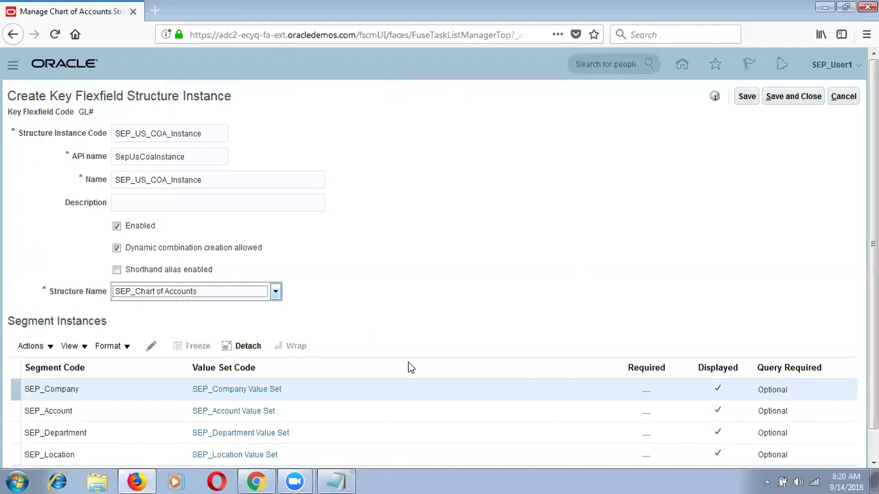
# Mark the SEP_Company segment instance as required.
pyautogui.scroll(-1, 832, 374)
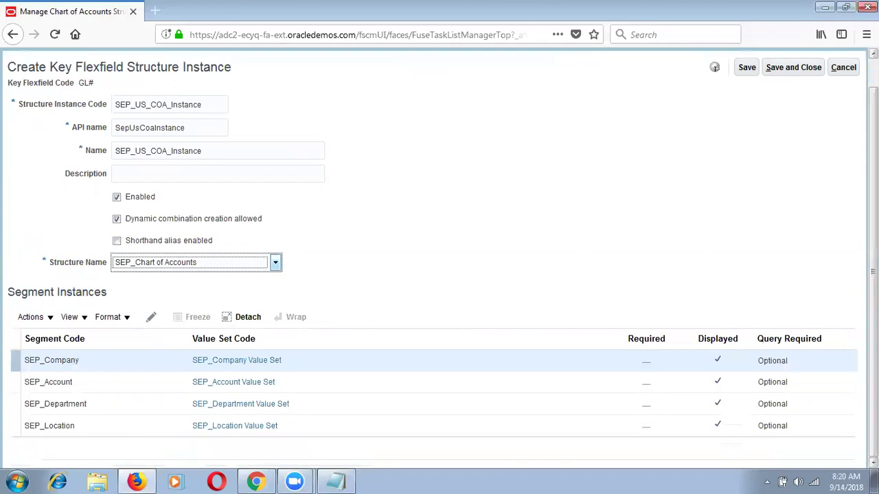
pyautogui.click(366, 354)
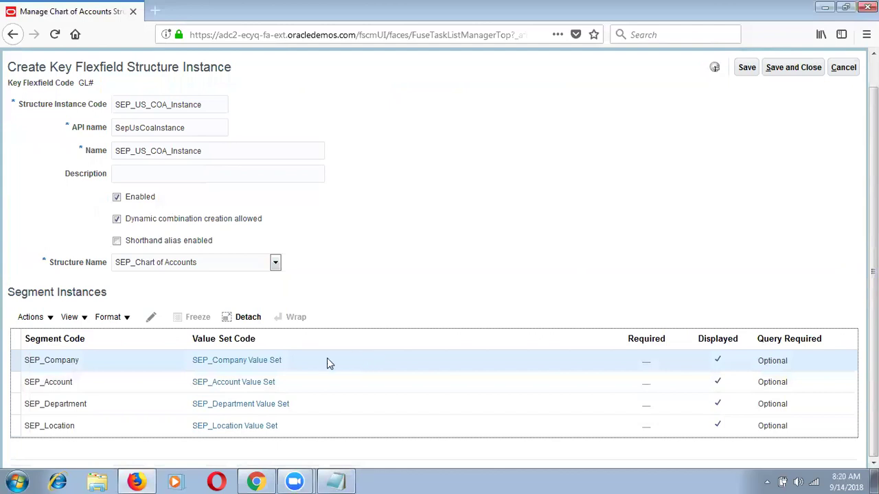
pyautogui.click(151, 317)
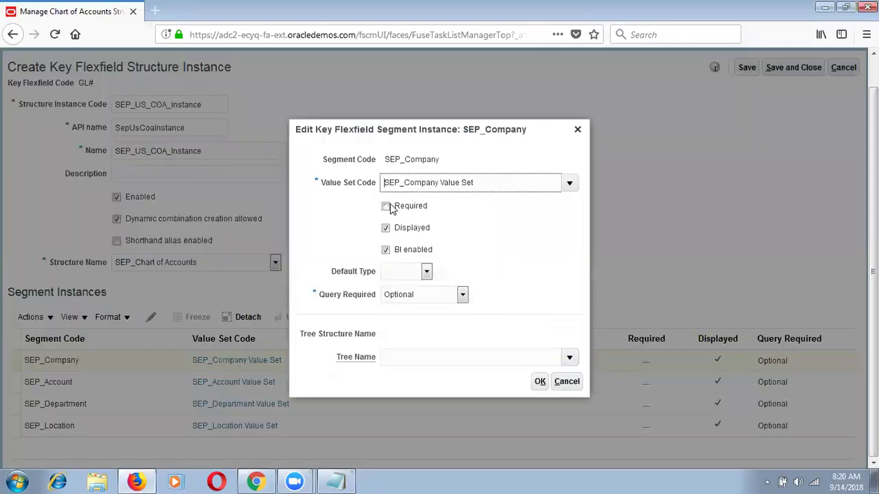
pyautogui.click(386, 206)
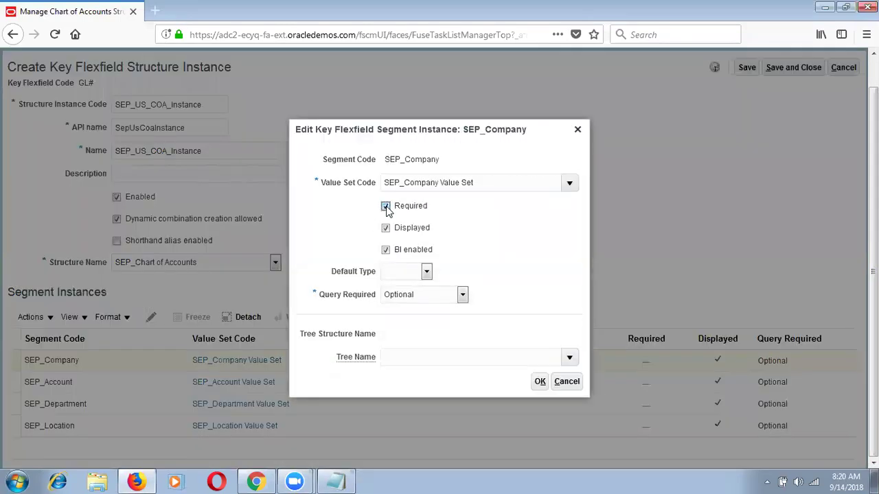
# Search value sets with SEP_% and assign SEP_US_Company Value Set to SEP_Company.
pyautogui.click(505, 184)
pyautogui.moveTo(486, 182); pyautogui.dragTo(361, 175)
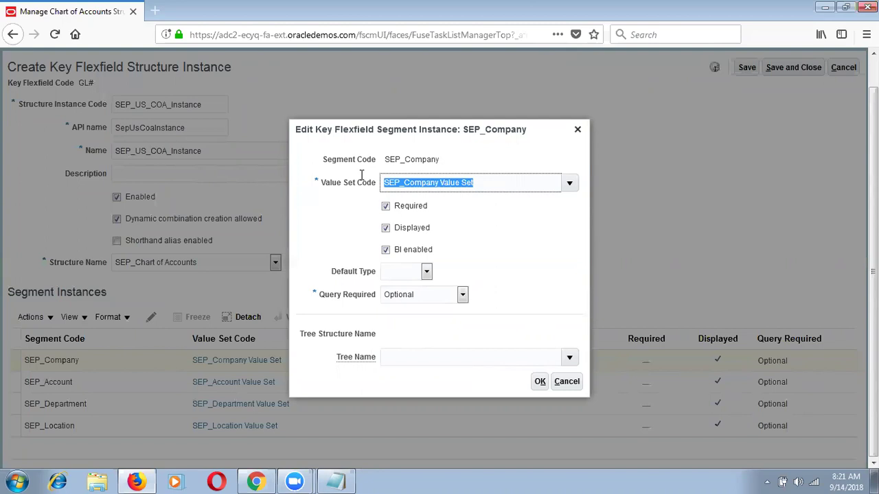
pyautogui.click(570, 183)
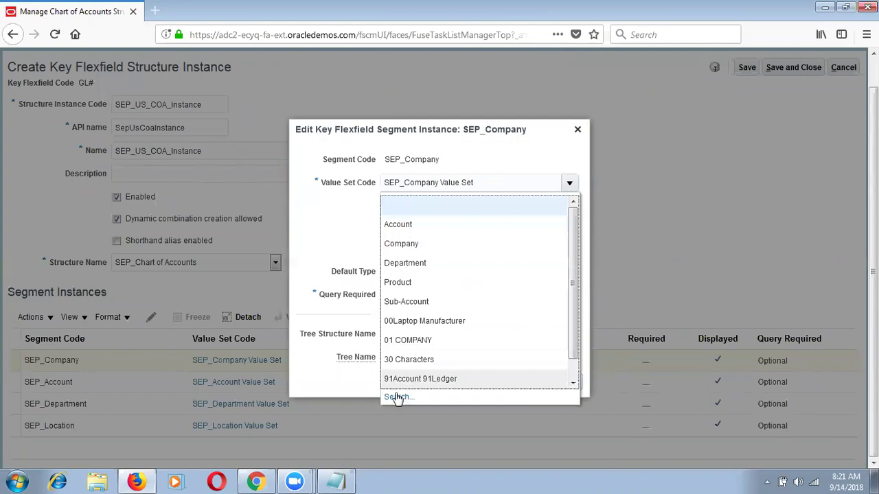
pyautogui.click(396, 398)
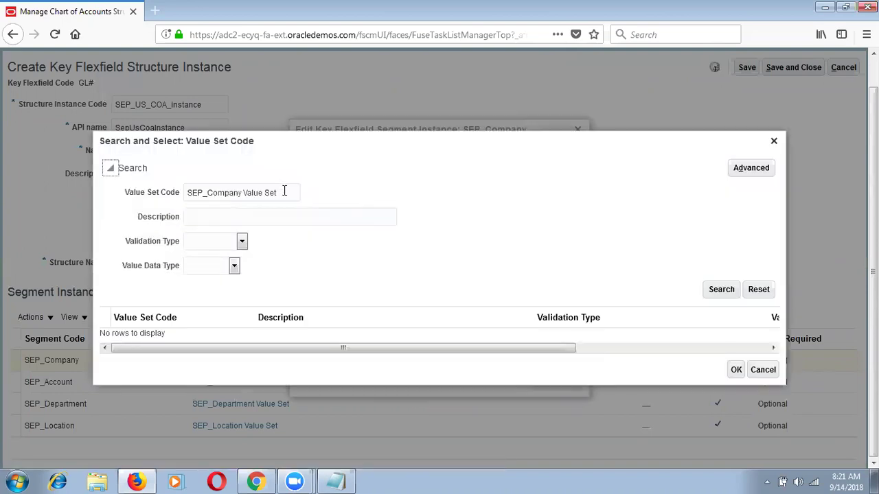
pyautogui.press('BackSpace')
pyautogui.press('BackSpace')
pyautogui.press('BackSpace')
pyautogui.press('BackSpace')
pyautogui.press('BackSpace')
pyautogui.press('BackSpace')
pyautogui.press('BackSpace')
pyautogui.press('BackSpace')
pyautogui.press('BackSpace')
pyautogui.press('BackSpace')
pyautogui.press('BackSpace')
pyautogui.press('BackSpace')
pyautogui.press('BackSpace')
pyautogui.press('BackSpace')
pyautogui.press('BackSpace')
pyautogui.press('BackSpace')
pyautogui.press('BackSpace')
pyautogui.press('BackSpace')
pyautogui.write('_%')
pyautogui.press('Return')
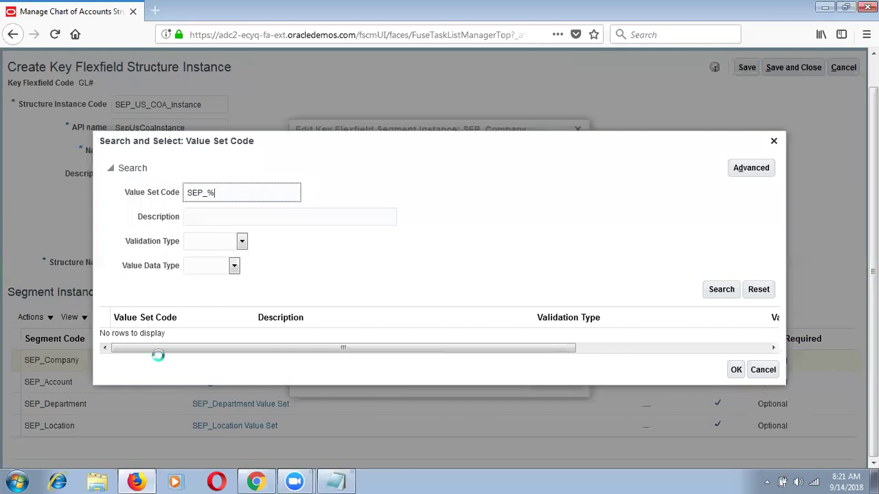
pyautogui.click(191, 374)
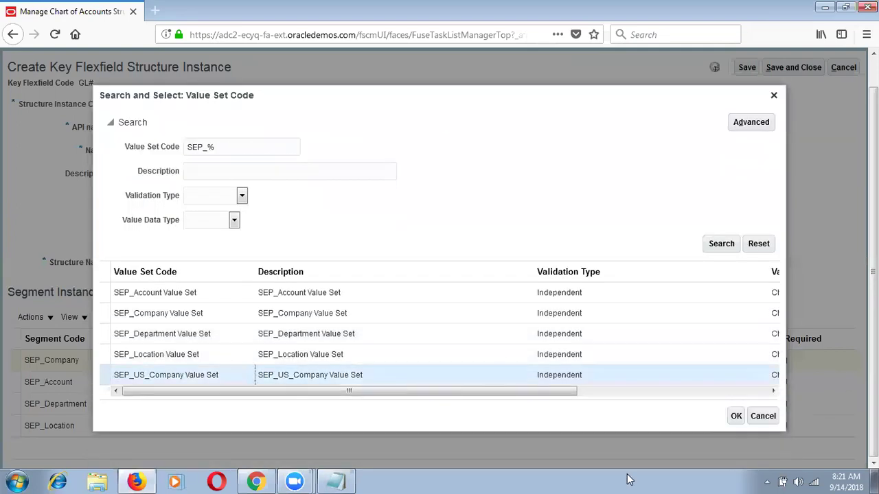
pyautogui.click(735, 416)
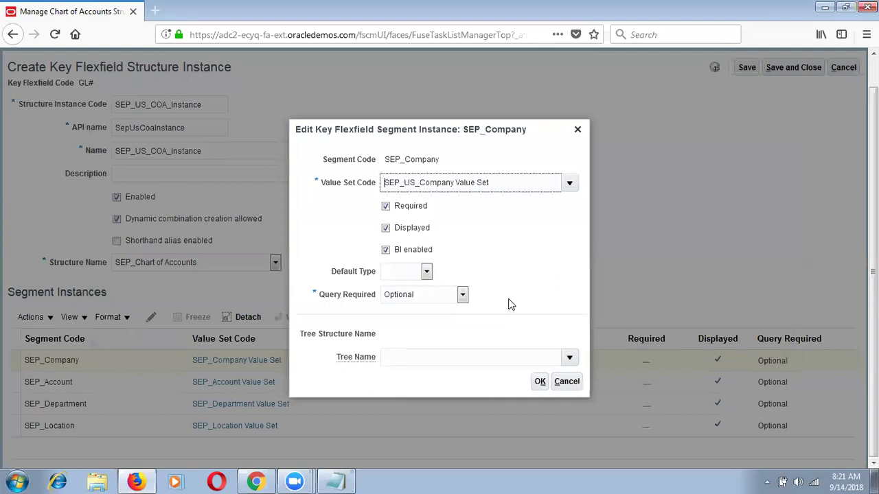
pyautogui.click(539, 381)
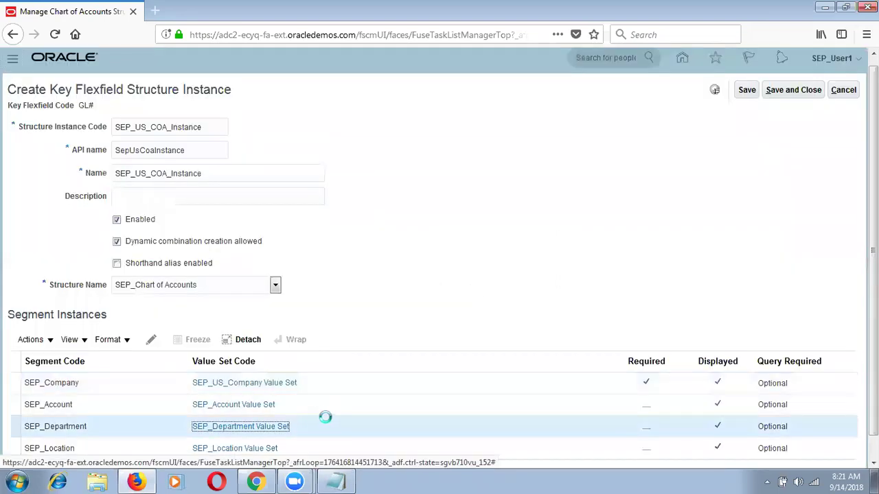
pyautogui.click(312, 410)
# Mark the SEP_Account and SEP_Department segment instances as required.
pyautogui.click(151, 339)
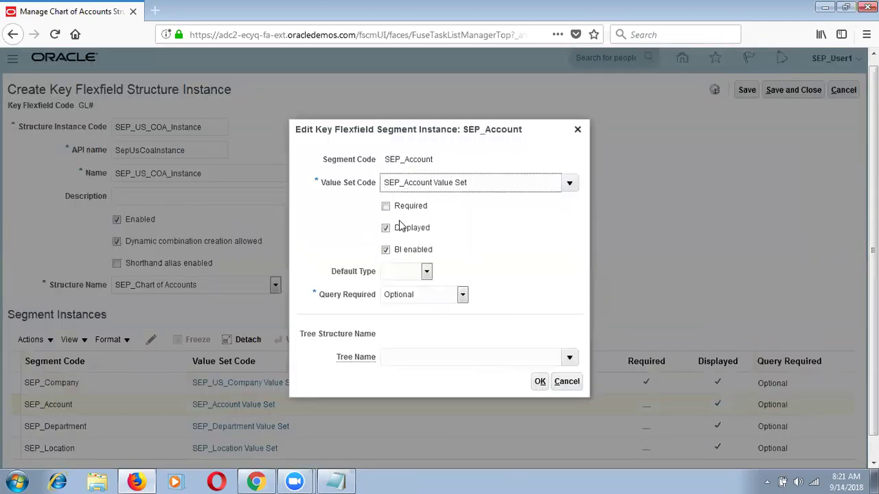
pyautogui.click(385, 210)
pyautogui.click(385, 208)
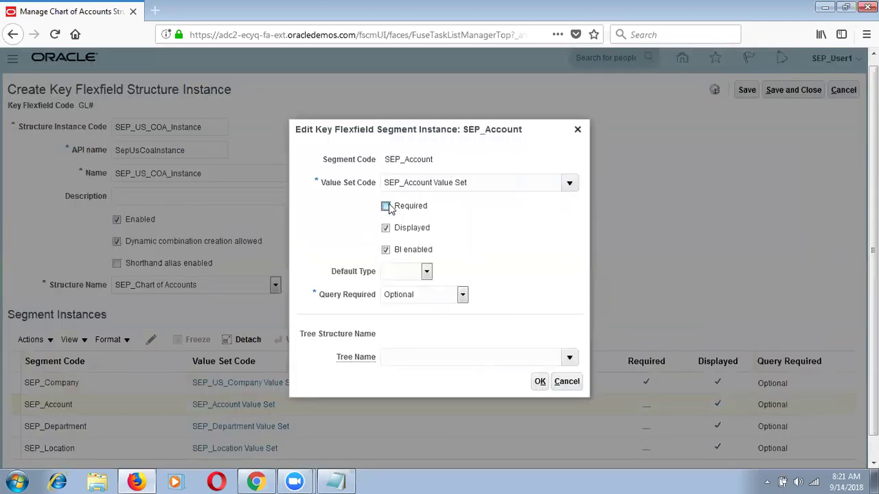
pyautogui.click(539, 382)
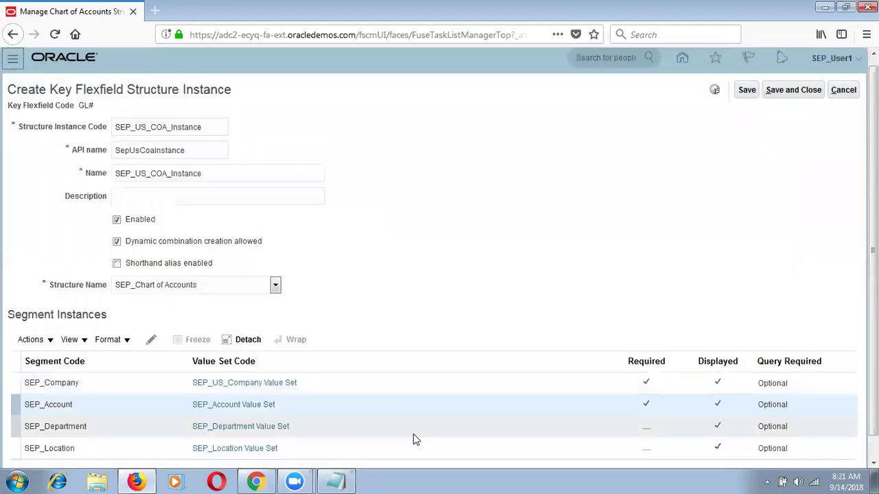
pyautogui.click(413, 432)
pyautogui.click(151, 339)
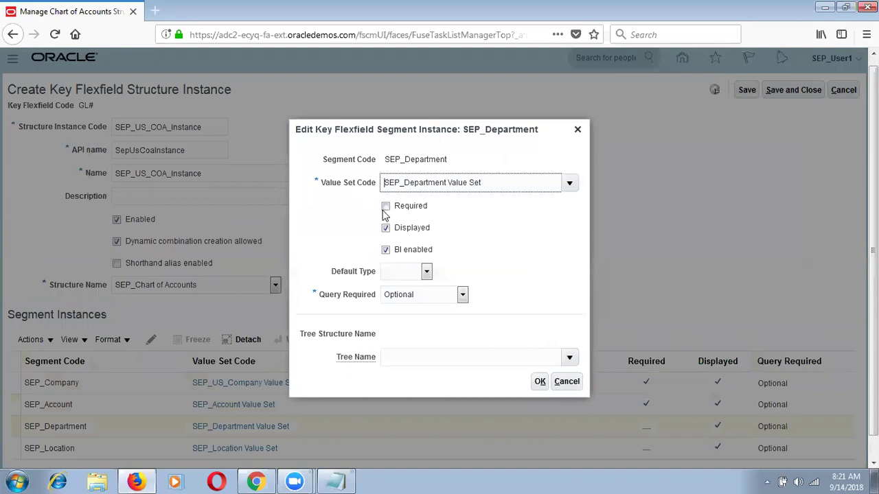
pyautogui.click(386, 207)
pyautogui.click(539, 381)
# Mark SEP_Location as required, then save and close SEP_US_COA_Instance.
pyautogui.click(415, 450)
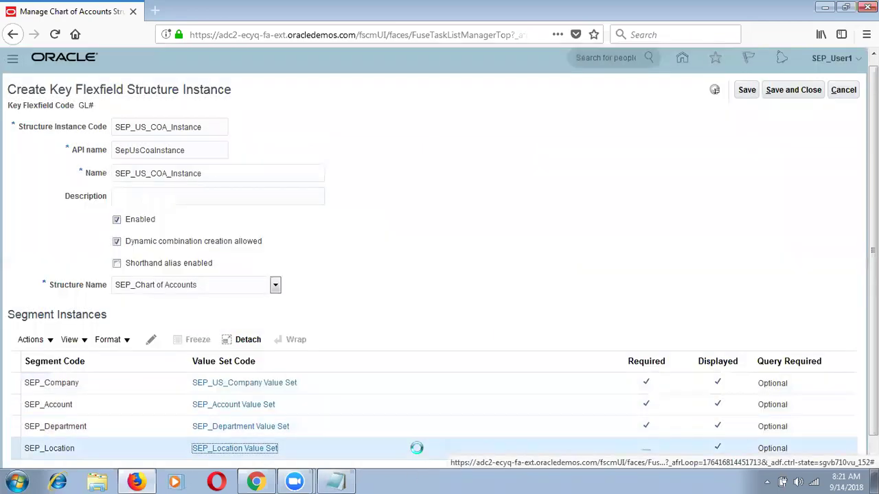
pyautogui.click(151, 343)
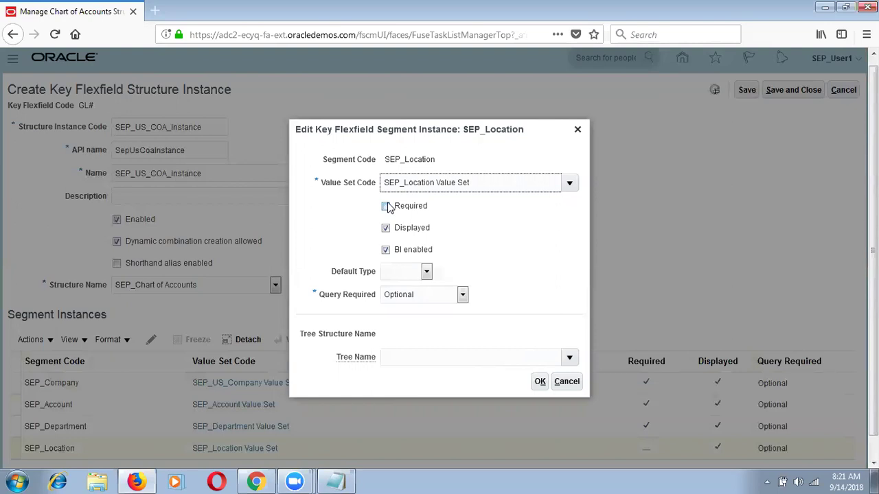
pyautogui.click(386, 249)
pyautogui.click(385, 206)
pyautogui.click(540, 381)
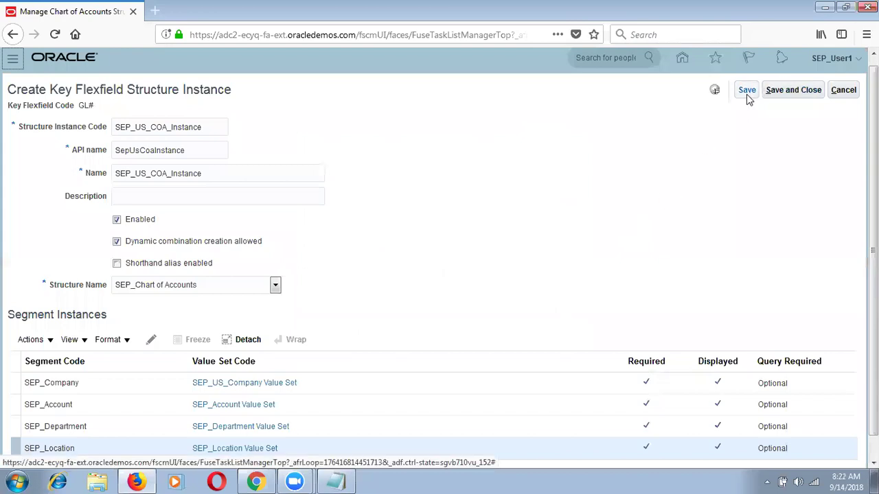
pyautogui.click(747, 92)
pyautogui.click(782, 94)
# Search structure instances with code SEP%.
pyautogui.click(196, 152)
pyautogui.write('SEP')
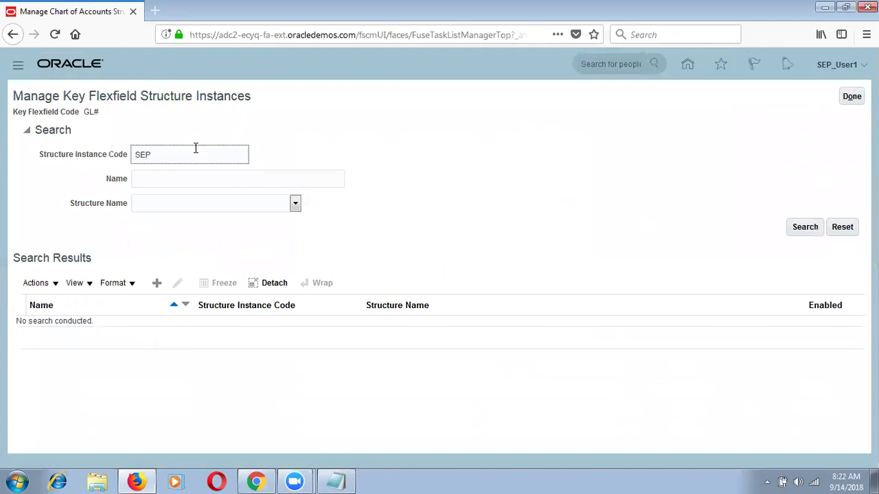
pyautogui.write('%')
pyautogui.press('Return')
# Review SEP_IN_COA Instance and SEP_US_COA_Instance in the results, both on SEP_Chart of Accounts.
pyautogui.click(162, 330)
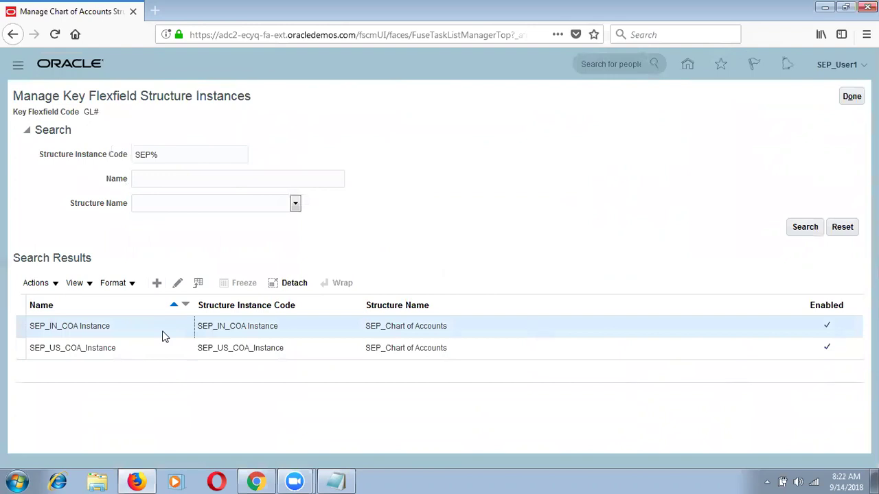
pyautogui.click(102, 300)
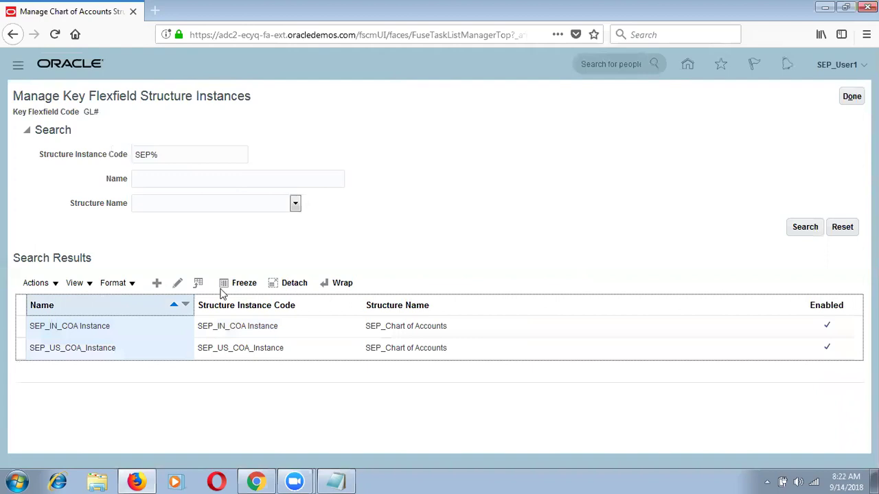
pyautogui.click(405, 306)
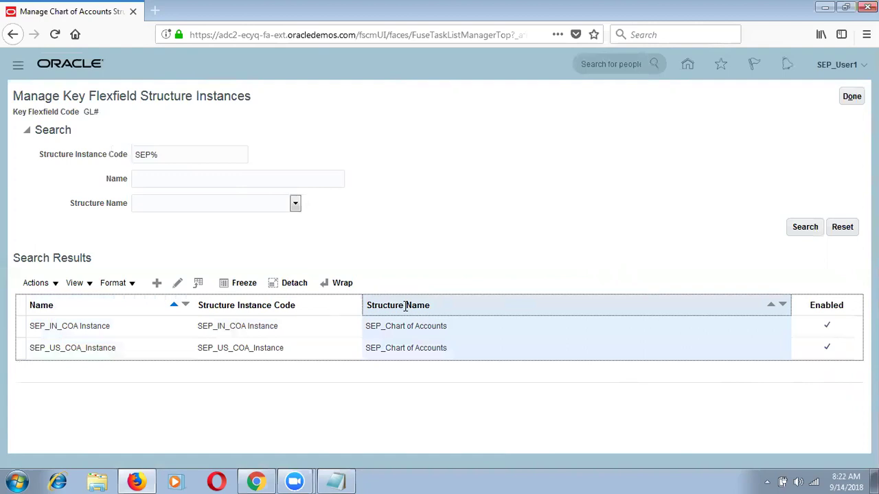
pyautogui.click(316, 326)
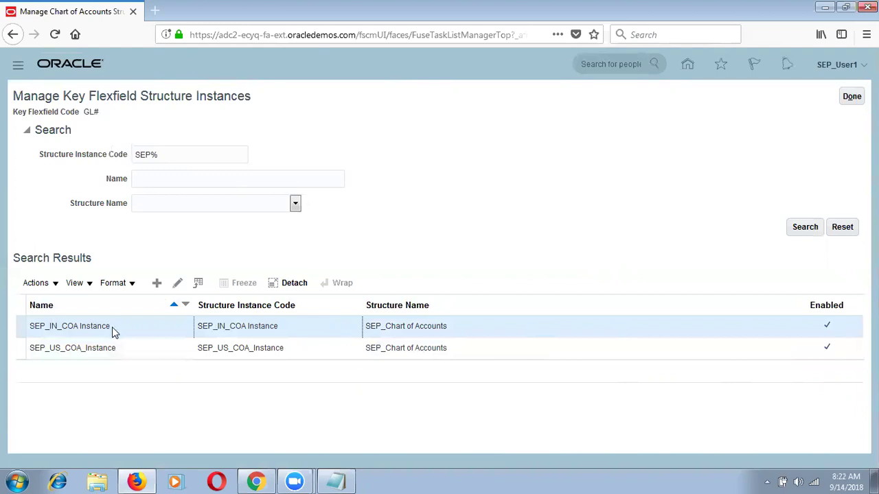
pyautogui.moveTo(108, 326); pyautogui.dragTo(25, 325)
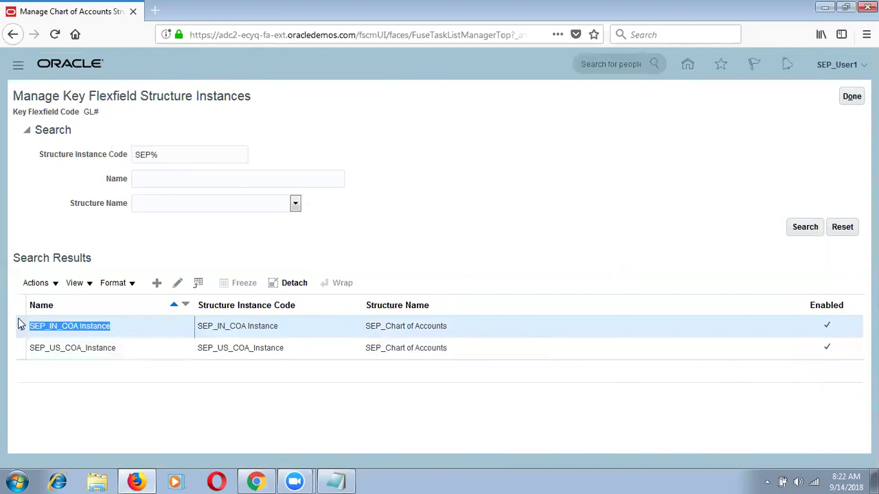
pyautogui.click(120, 348)
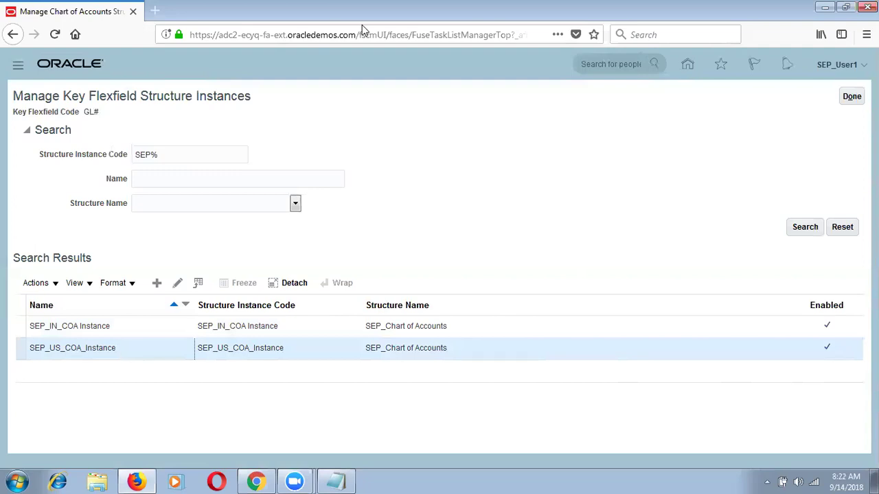
pyautogui.click(447, 294)
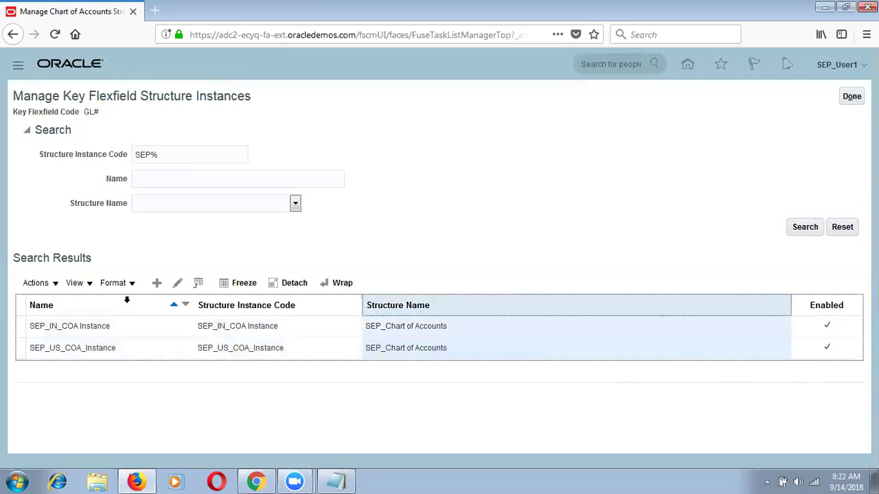
pyautogui.click(126, 300)
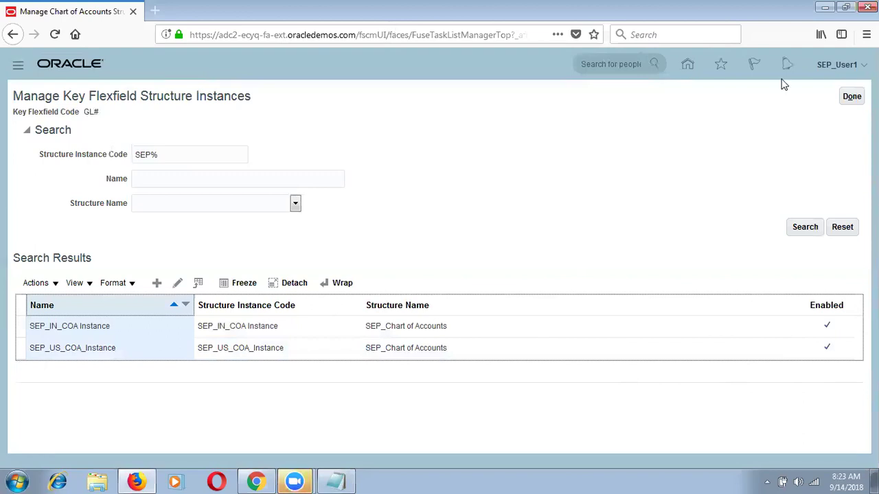
# Return to Manage Chart of Accounts Structures and deploy the GL# accounting flexfield.
pyautogui.click(851, 96)
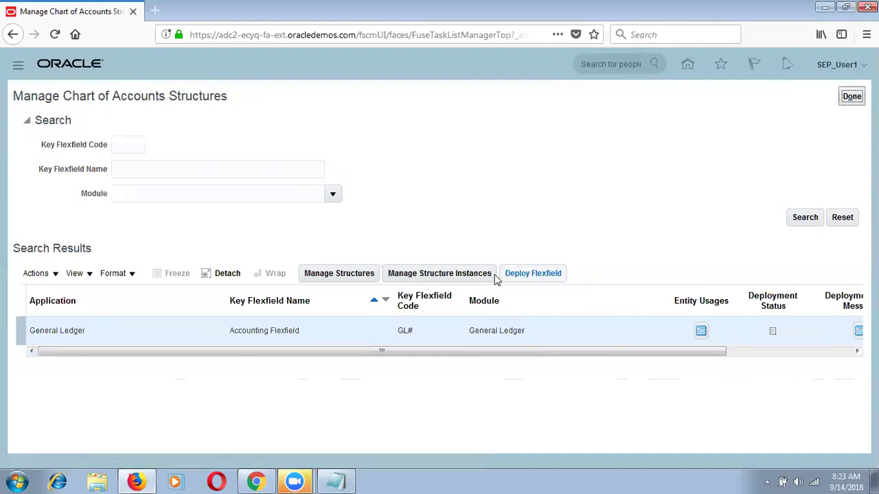
pyautogui.click(542, 275)
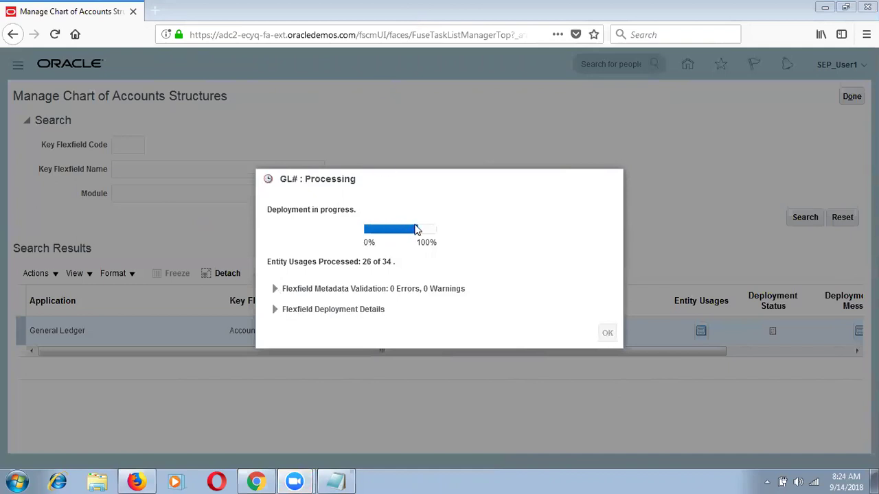
pyautogui.moveTo(416, 229)
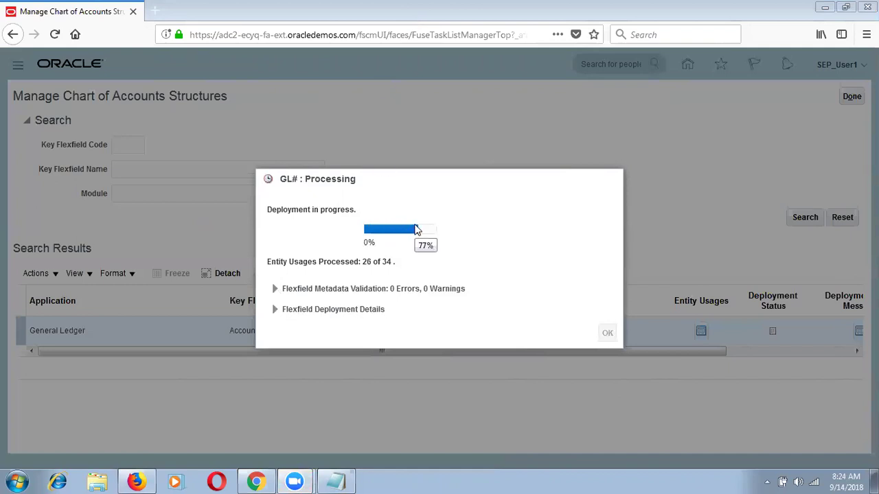
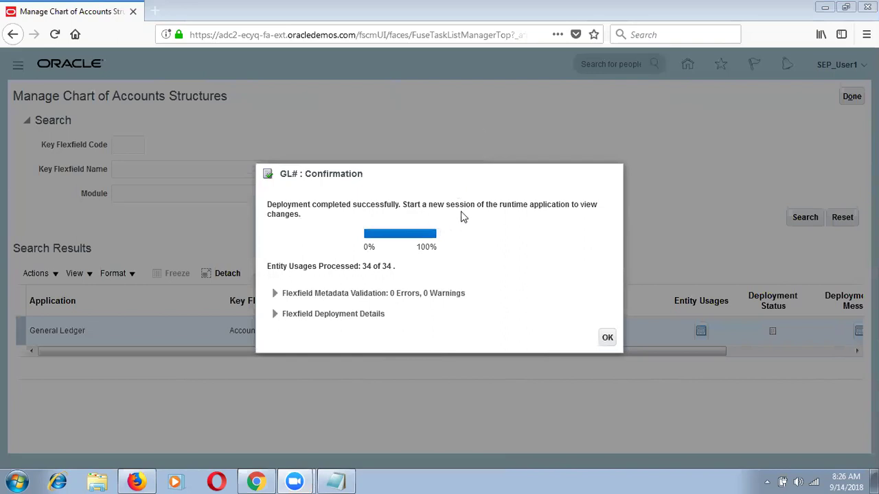
# Confirm the GL# accounting flexfield deployment and close Manage Chart of Accounts Structures.
pyautogui.click(607, 340)
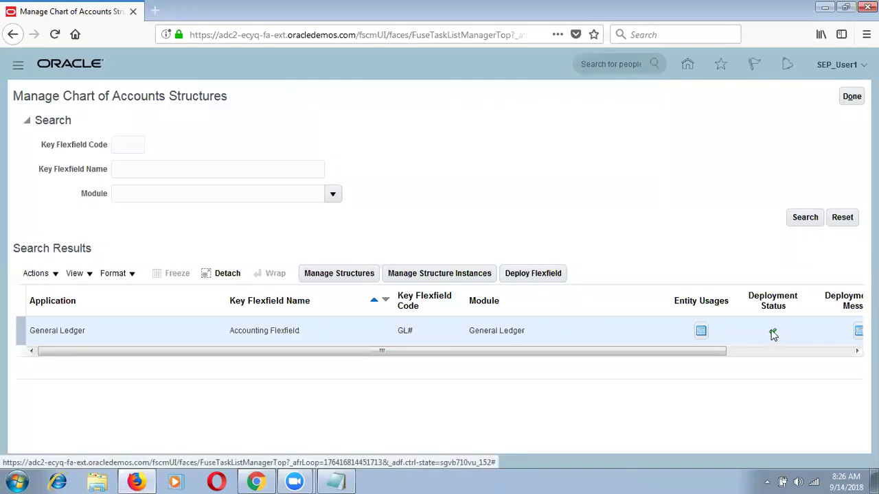
pyautogui.moveTo(773, 333)
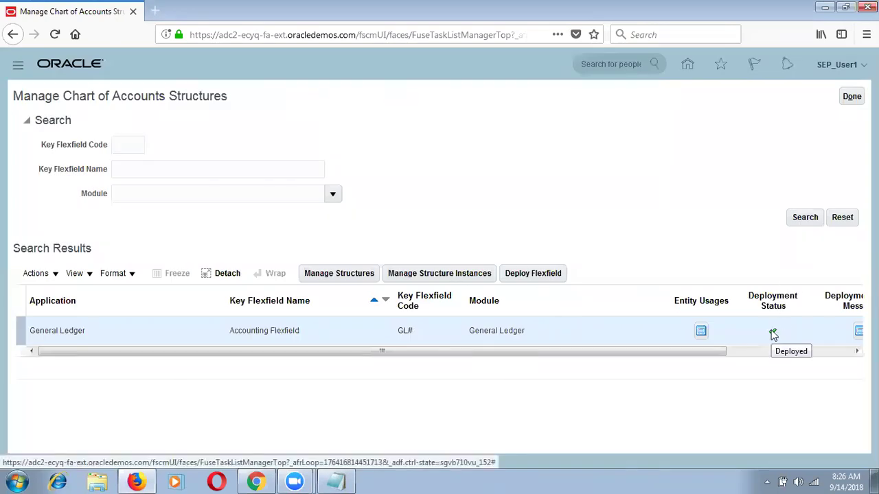
pyautogui.click(851, 98)
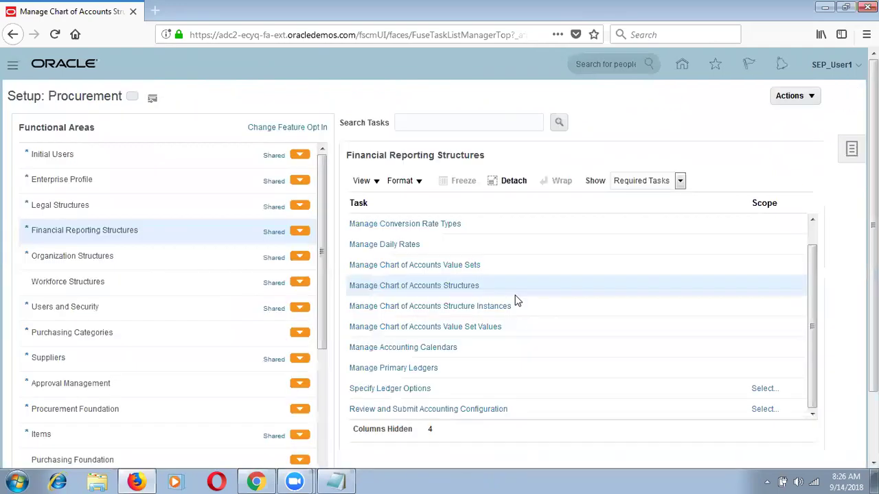
# Select all the notes text in Notepad and bring up a Windows Explorer window.
pyautogui.click(334, 481)
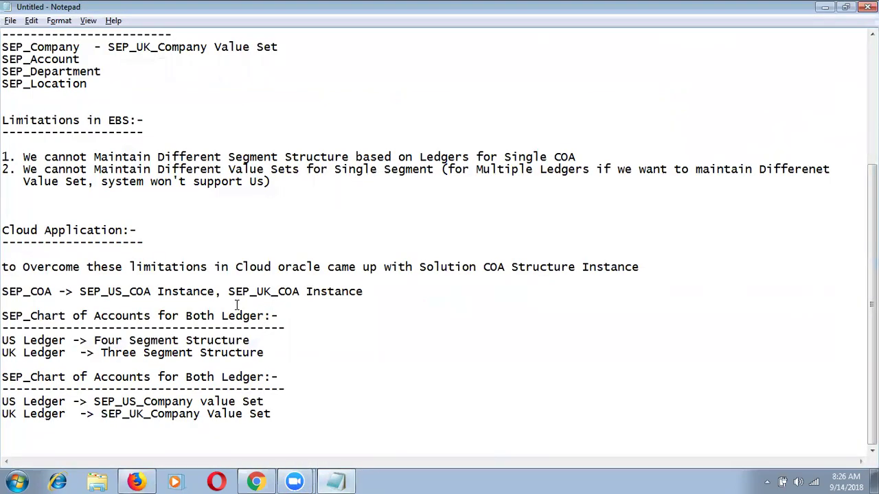
pyautogui.hotkey('ctrl', 'a')
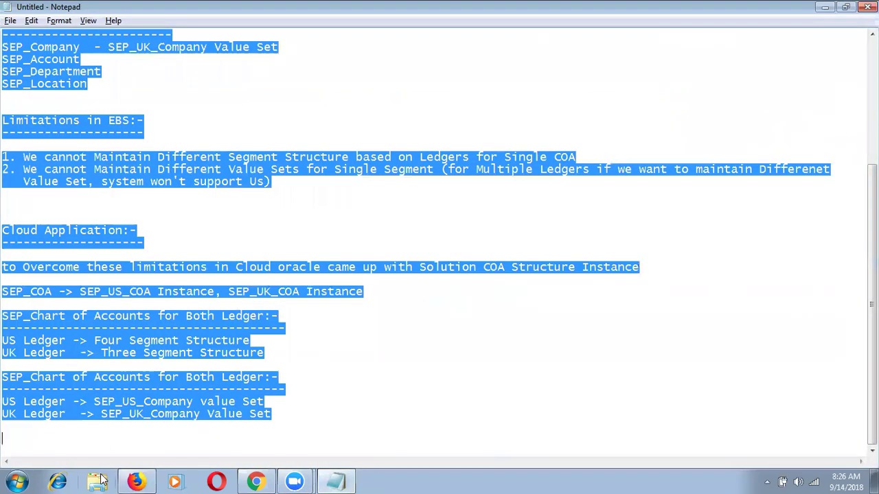
pyautogui.click(96, 480)
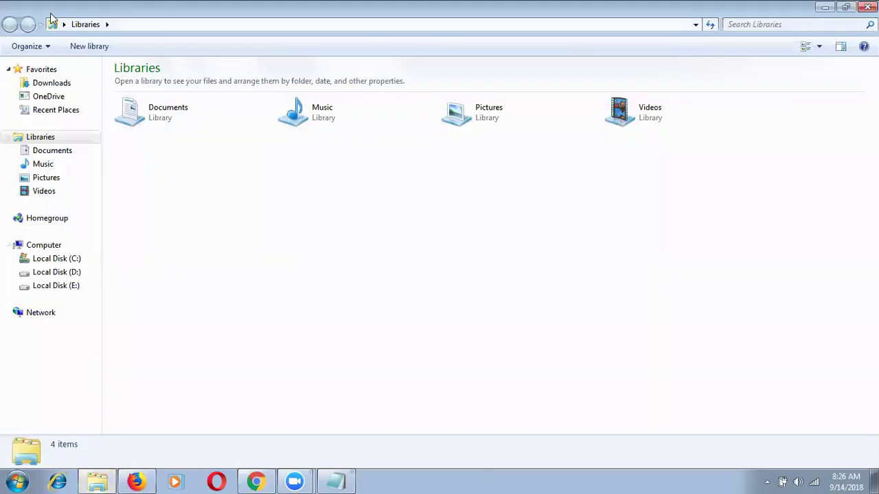
# Go to the 28-July-2018 folder and open the Enterprise Structure workbook in Excel.
pyautogui.click(63, 24)
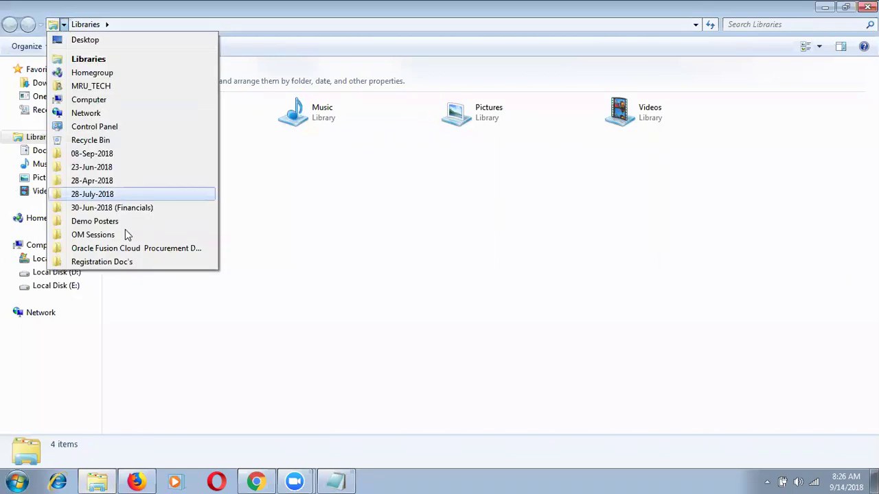
pyautogui.click(102, 195)
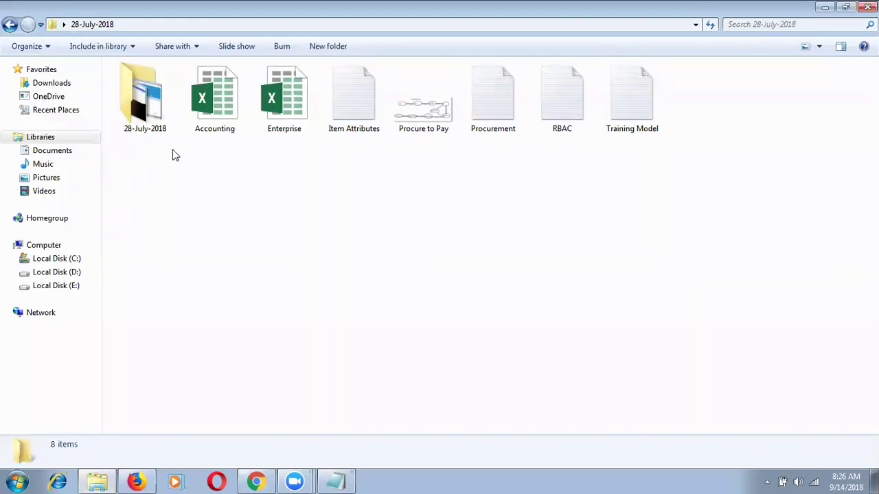
pyautogui.doubleClick(277, 117)
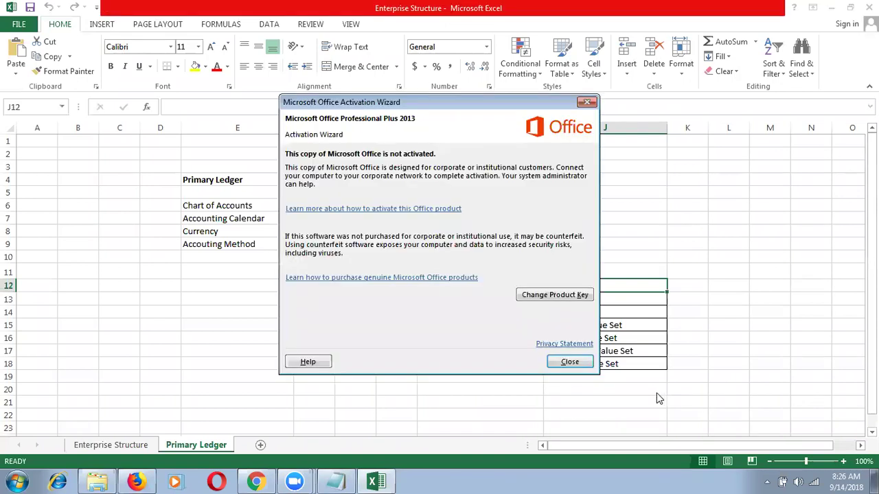
# Dismiss the activation notice and paste the EBS ledger notes at cell G29 of Primary Ledger.
pyautogui.click(569, 363)
pyautogui.click(345, 402)
pyautogui.press('Down')
pyautogui.press('Down')
pyautogui.press('Down')
pyautogui.press('Down')
pyautogui.press('Down')
pyautogui.press('Down')
pyautogui.press('Down')
pyautogui.press('Down')
pyautogui.press('Down')
pyautogui.press('Down')
pyautogui.press('Down')
pyautogui.press('Down')
pyautogui.press('Down')
pyautogui.press('Down')
pyautogui.press('Down')
pyautogui.press('Down')
pyautogui.press('Down')
pyautogui.press('Down')
pyautogui.press('Down')
pyautogui.press('Down')
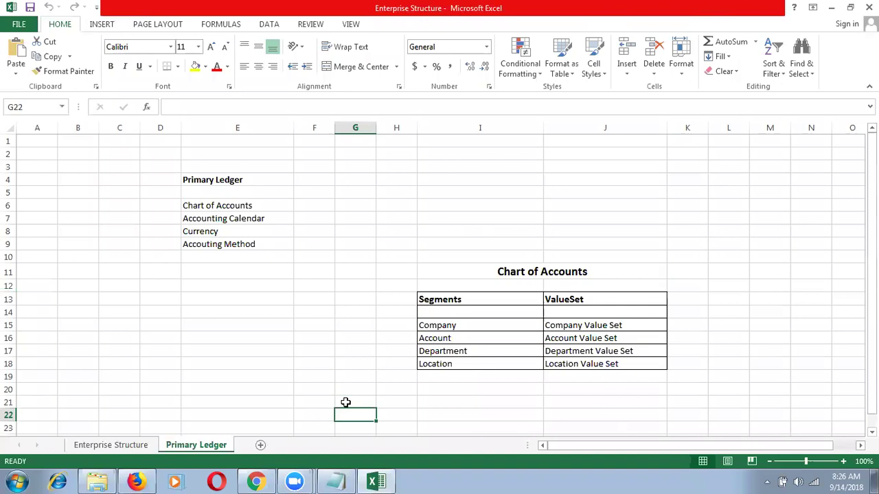
pyautogui.press('Down')
pyautogui.press('Down')
pyautogui.press('Down')
pyautogui.press('Down')
pyautogui.press('Down')
pyautogui.press('Up')
pyautogui.press('Up')
pyautogui.press('Up')
pyautogui.press('Up')
pyautogui.press('Up')
pyautogui.press('Up')
pyautogui.press('Up')
pyautogui.press('Up')
pyautogui.press('Up')
pyautogui.press('Up')
pyautogui.press('Up')
pyautogui.press('Up')
pyautogui.press('Up')
pyautogui.press('Up')
pyautogui.press('Up')
pyautogui.press('Up')
pyautogui.press('Up')
pyautogui.press('Up')
pyautogui.hotkey('ctrl', 'v')
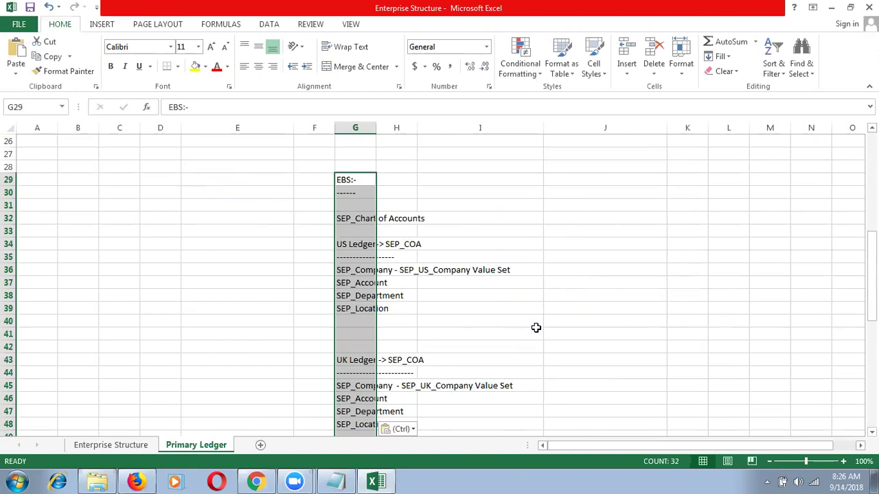
pyautogui.hotkey('alt', 'Tab')
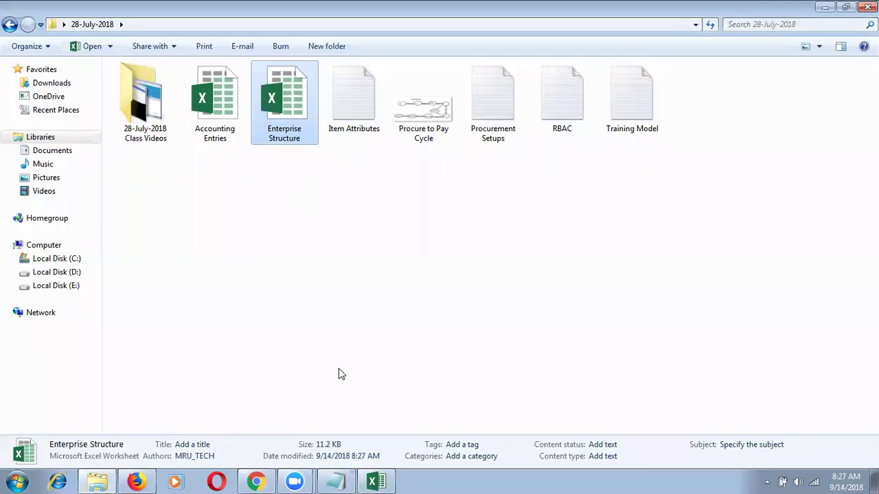
pyautogui.hotkey('alt', 'Tab')
# Return to the Oracle Setup: Procurement page in Firefox.
pyautogui.click(137, 481)
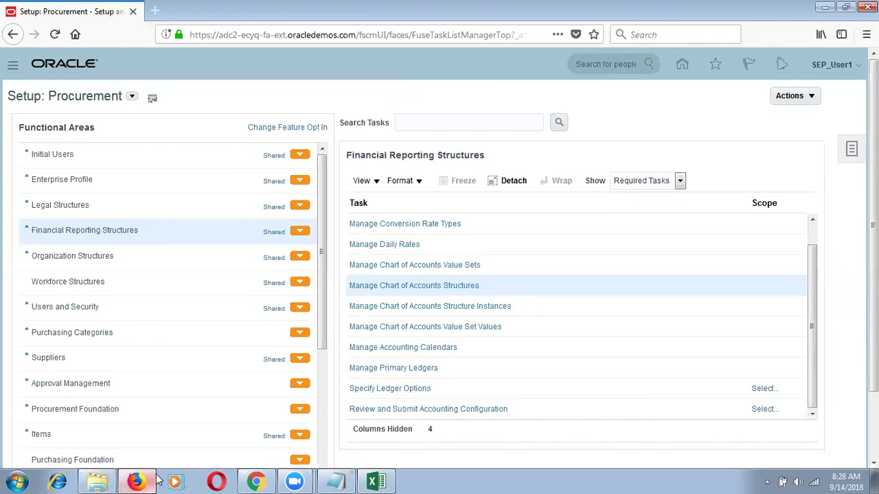
# Start a new accounting calendar from Manage Accounting Calendars and place the cursor in Name.
pyautogui.click(377, 348)
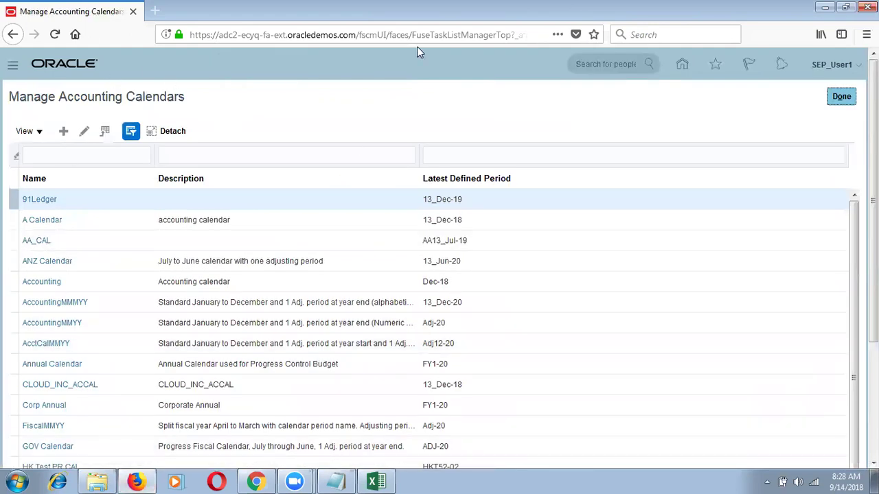
pyautogui.click(64, 134)
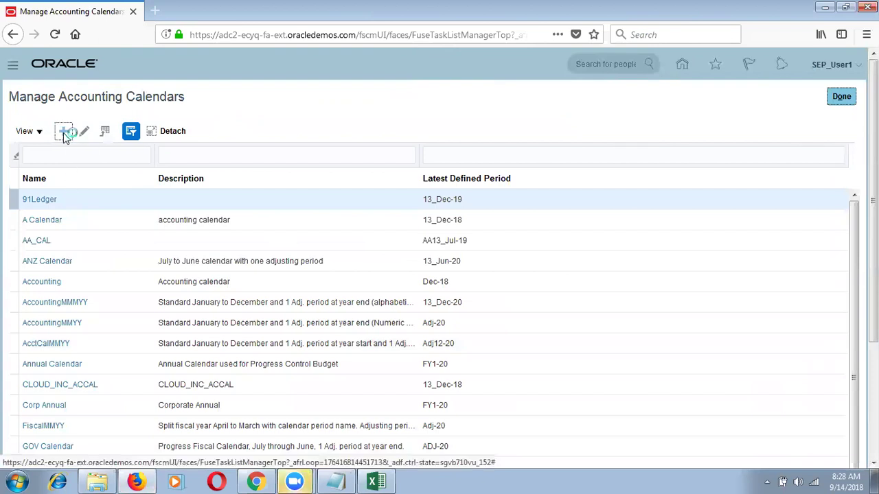
pyautogui.click(261, 152)
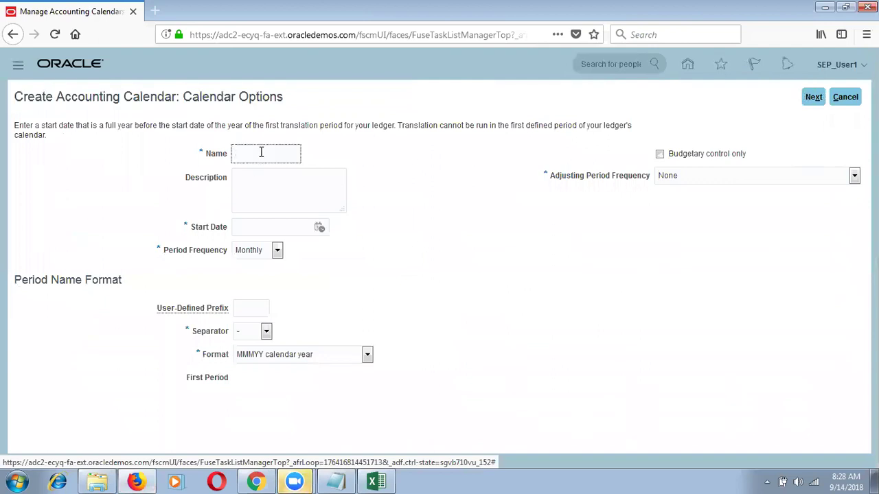
# Enter SEP_ACC CAL as the calendar name and SEP_Accounting Calendar as its description.
pyautogui.write('SEP_')
pyautogui.moveTo(227, 153); pyautogui.dragTo(207, 156)
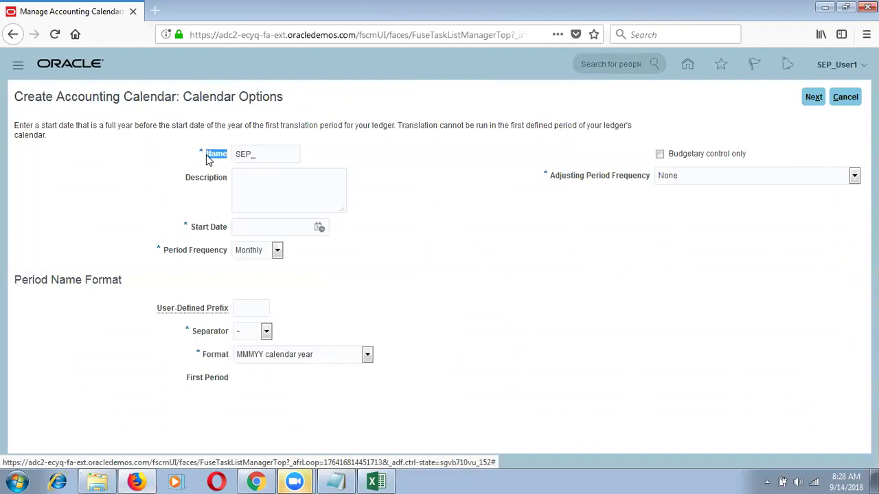
pyautogui.click(265, 154)
pyautogui.write('ACC CAL')
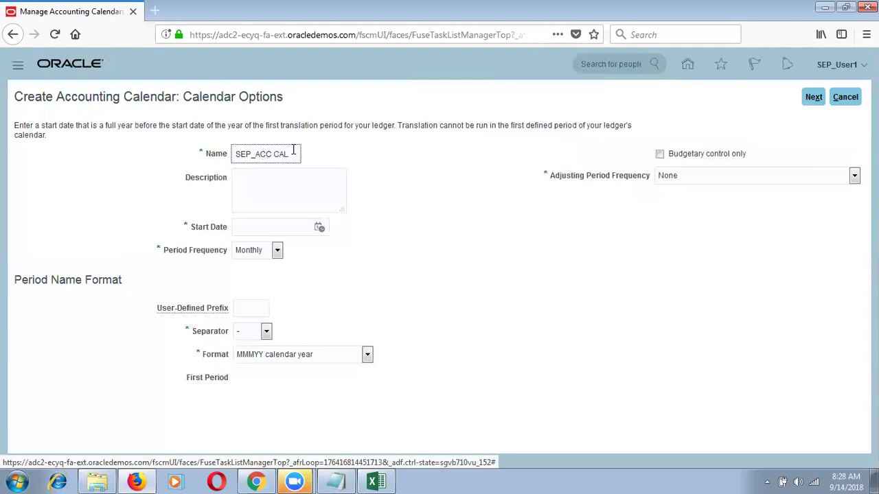
pyautogui.moveTo(292, 155); pyautogui.dragTo(250, 171)
pyautogui.click(253, 182)
pyautogui.write('SEP_Accounting Calendar')
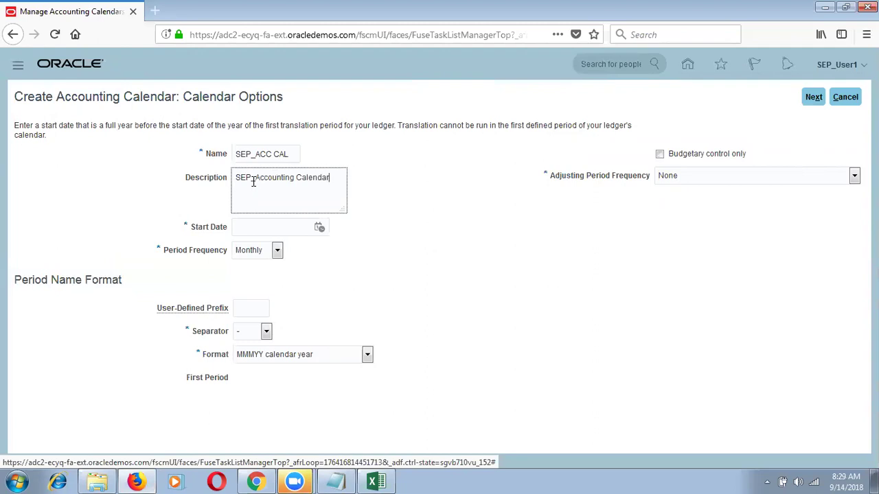
# Pick 1 April 2018 as the calendar start date in the date picker.
pyautogui.click(319, 229)
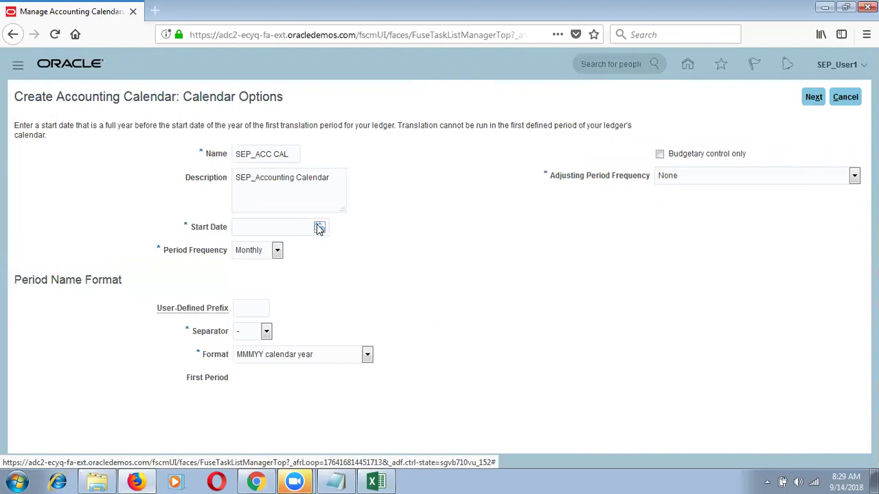
pyautogui.click(377, 251)
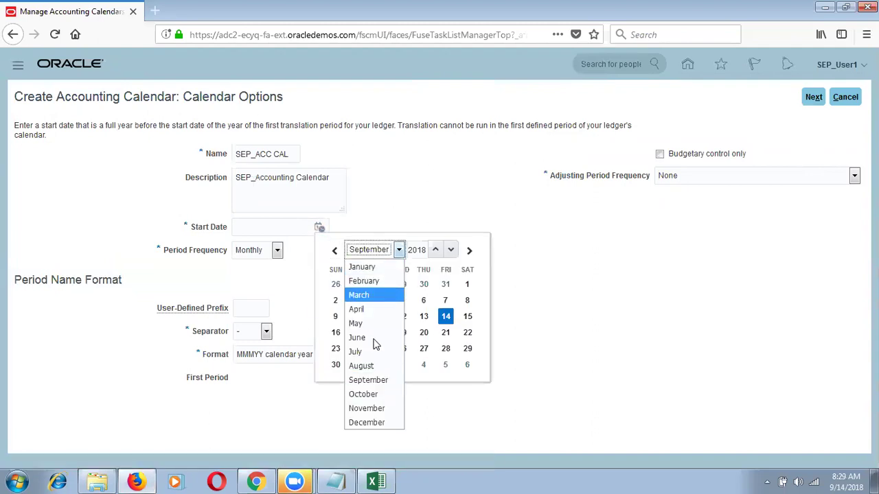
pyautogui.click(386, 309)
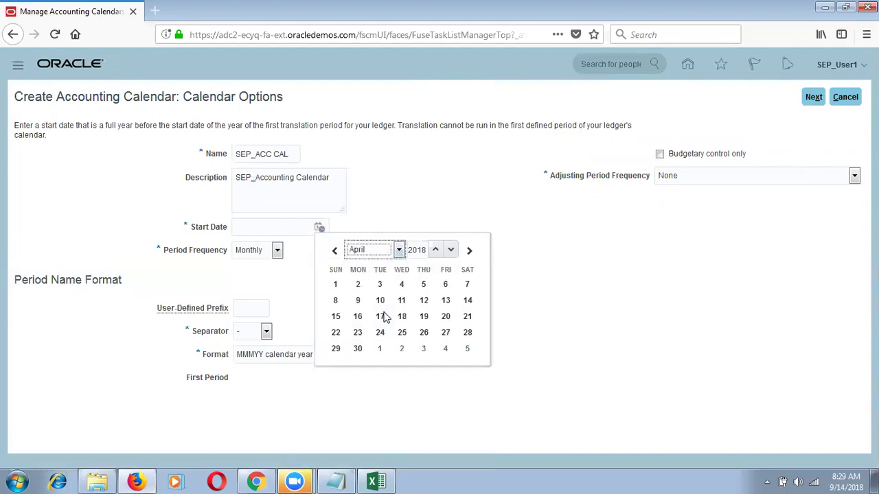
pyautogui.click(336, 285)
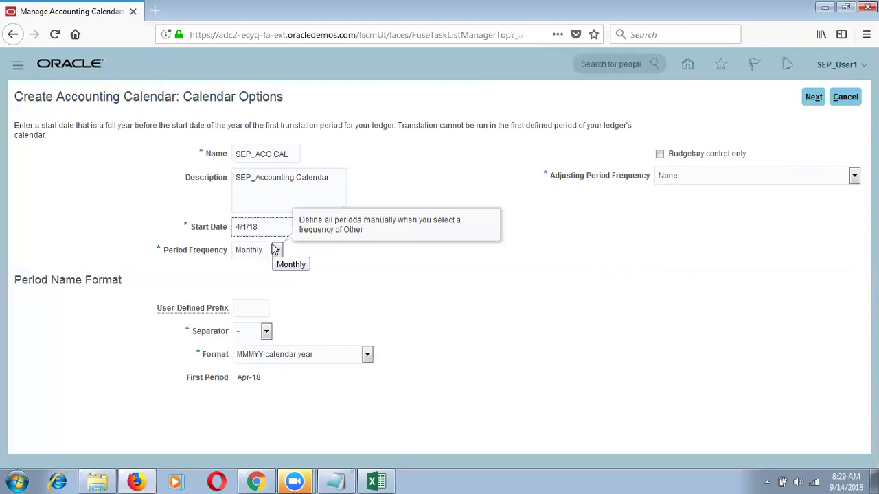
pyautogui.click(275, 250)
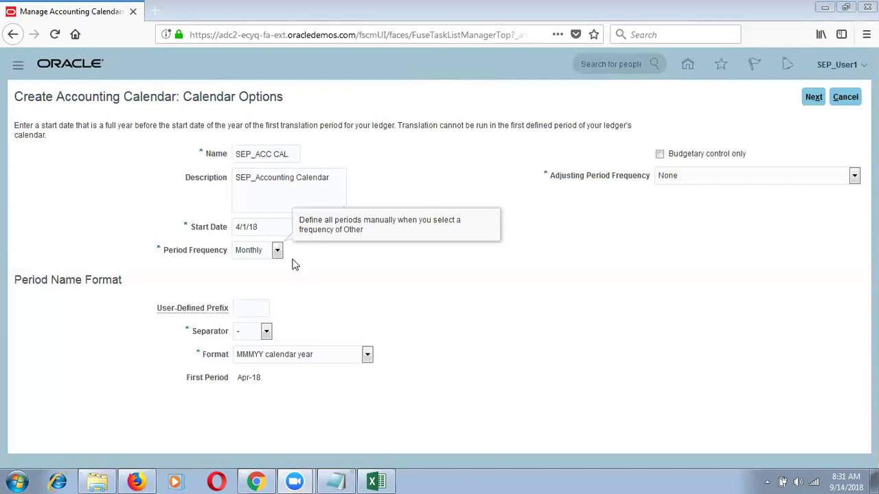
# Try Other as the period frequency, then set it back to Monthly.
pyautogui.click(264, 250)
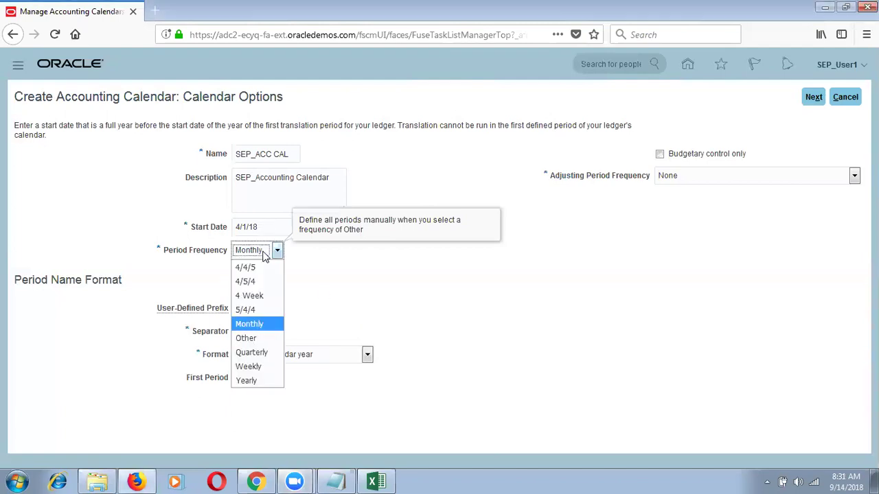
pyautogui.click(260, 341)
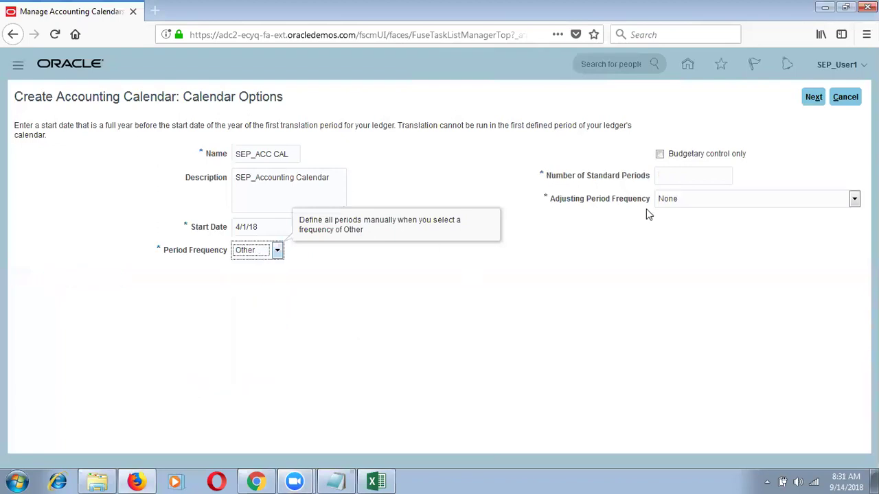
pyautogui.click(676, 177)
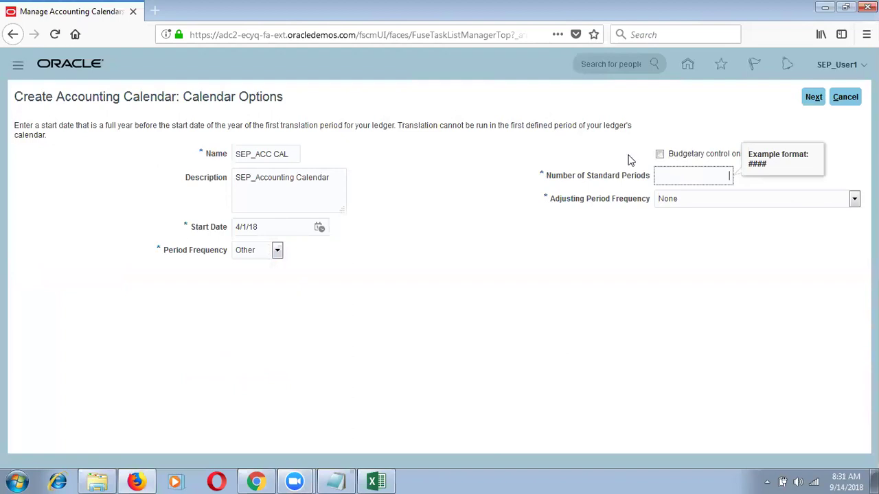
pyautogui.click(261, 251)
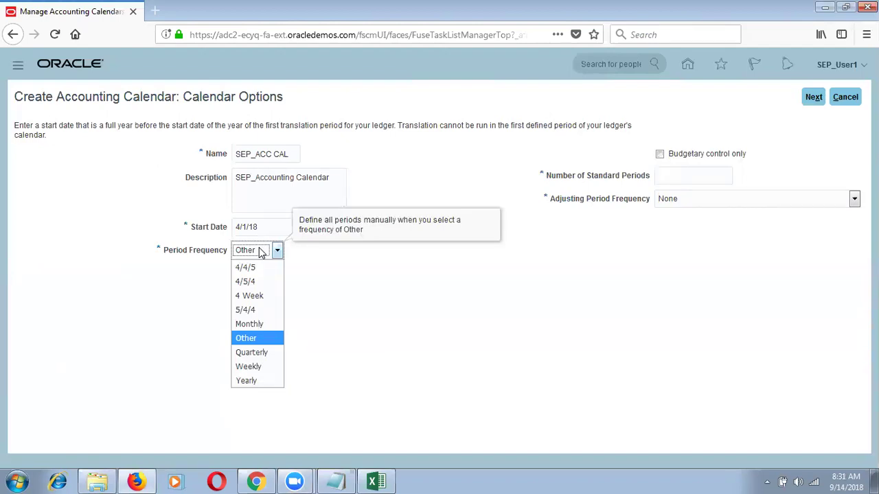
pyautogui.click(258, 325)
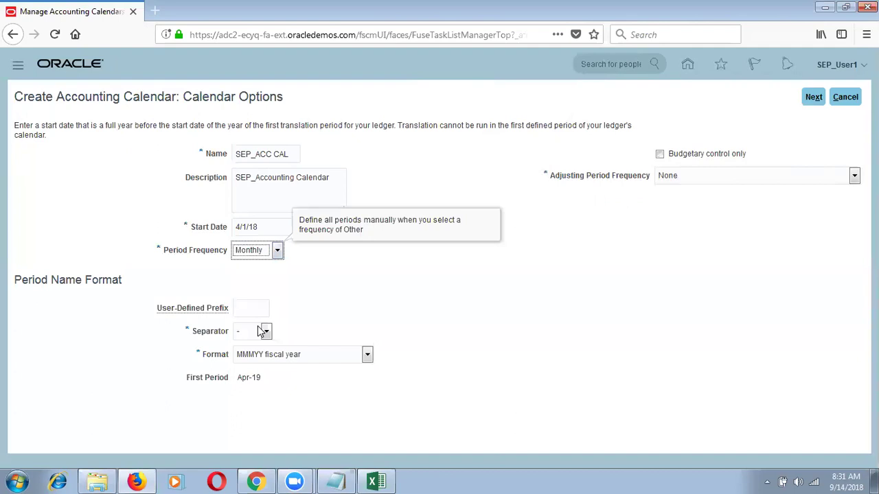
pyautogui.click(276, 252)
# Change the period name format to MMMYYYY calendar year, making the first period Apr-2018.
pyautogui.click(277, 251)
pyautogui.moveTo(261, 379)
pyautogui.mouseDown()
pyautogui.moveTo(236, 381)
pyautogui.moveTo(252, 377)
pyautogui.mouseUp()
pyautogui.click(253, 379)
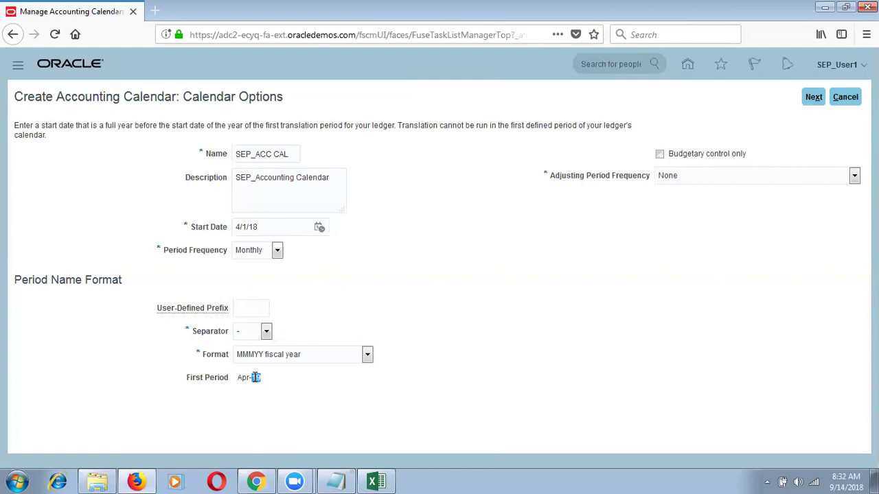
pyautogui.click(270, 362)
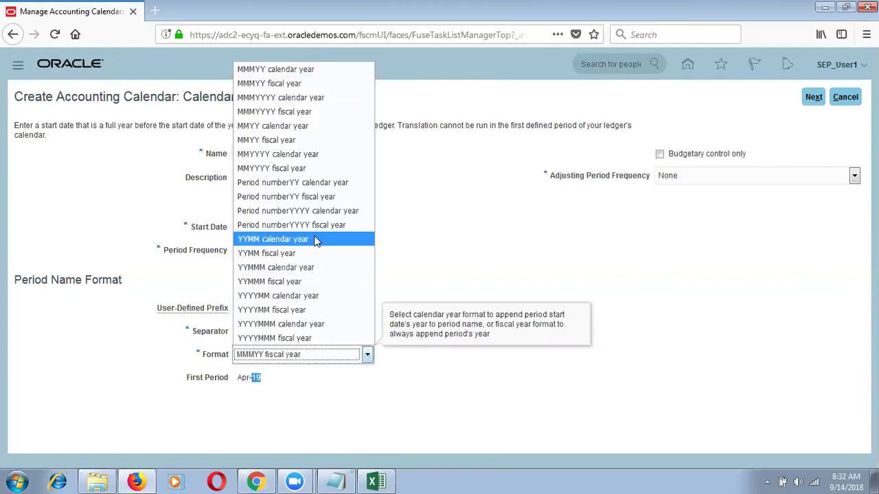
pyautogui.click(350, 100)
pyautogui.moveTo(269, 377); pyautogui.dragTo(238, 377)
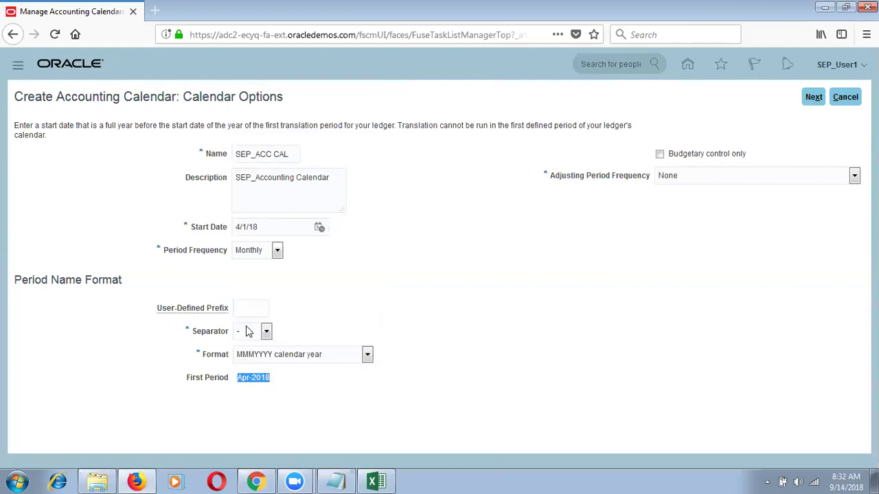
# Keep the hyphen '-' as the period name separator.
pyautogui.click(249, 332)
pyautogui.click(246, 353)
pyautogui.click(253, 378)
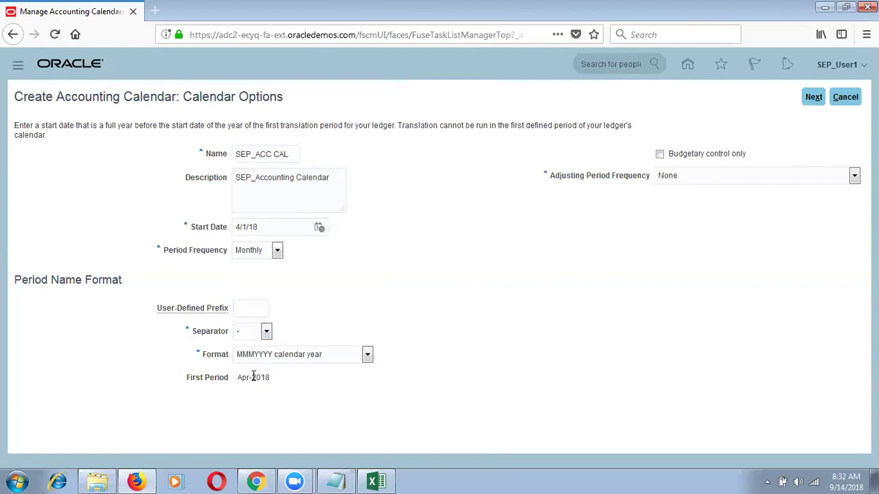
pyautogui.click(258, 338)
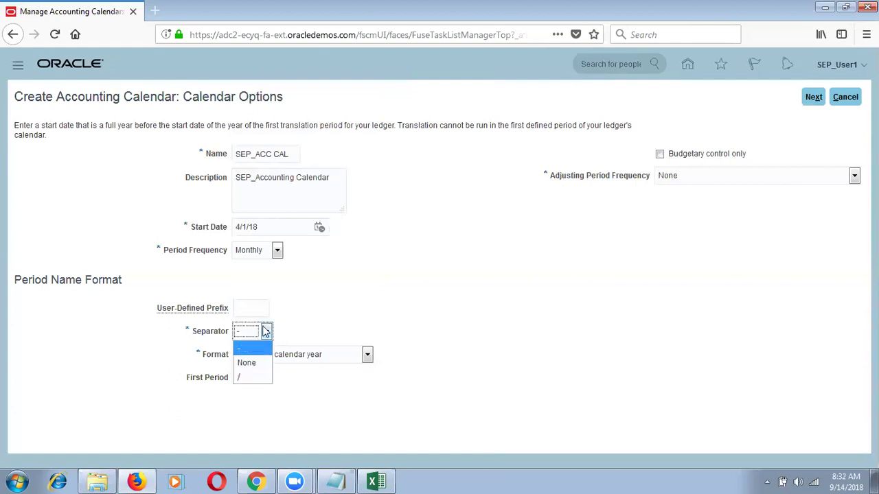
pyautogui.click(259, 350)
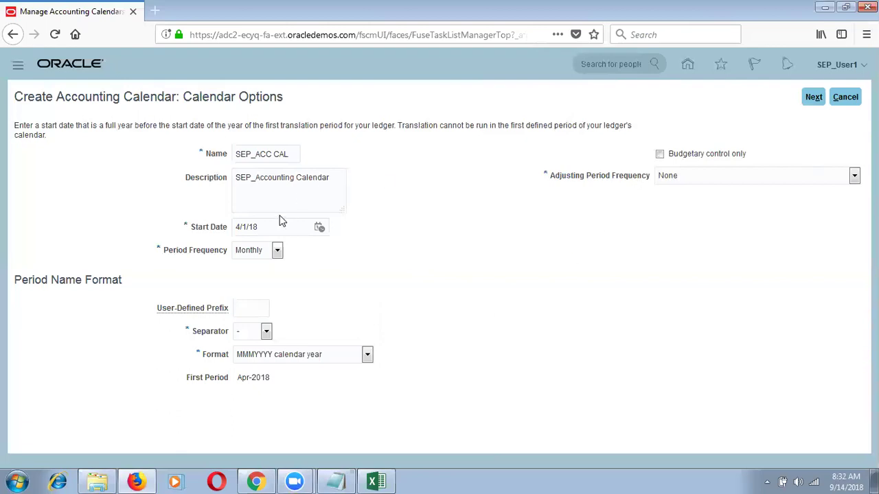
# Show the Adjusting Period Frequency choices, leaving it at None.
pyautogui.moveTo(261, 252)
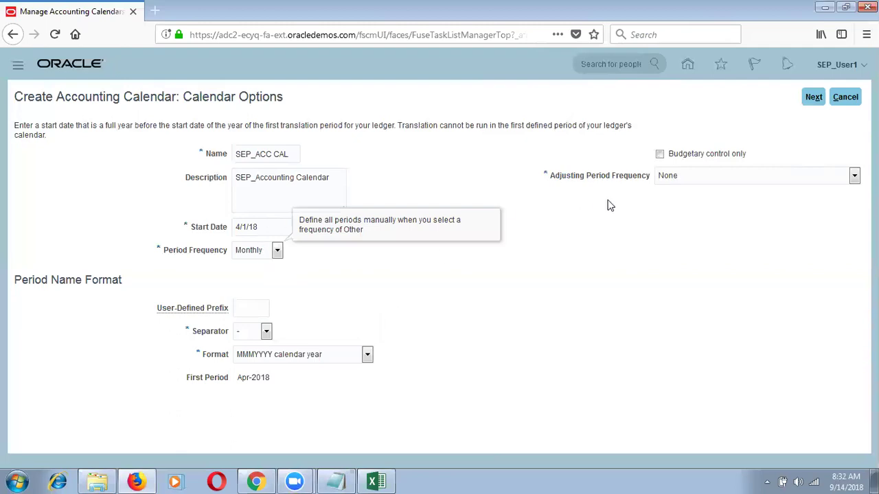
pyautogui.click(684, 180)
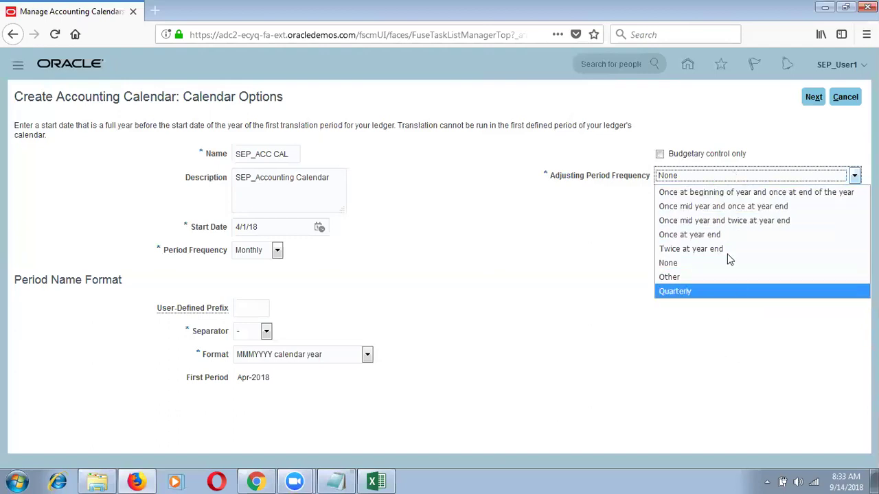
# Set the calendar's adjusting period frequency to Once at year end rather than Other.
pyautogui.click(625, 29)
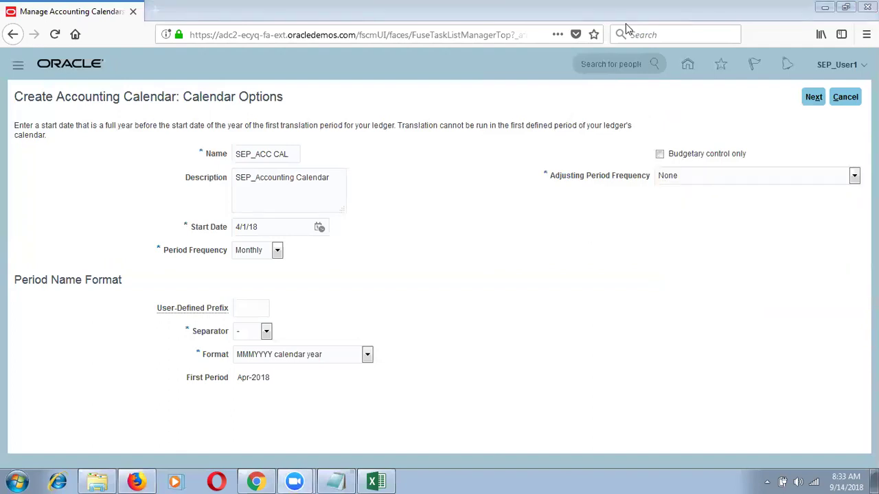
pyautogui.click(702, 177)
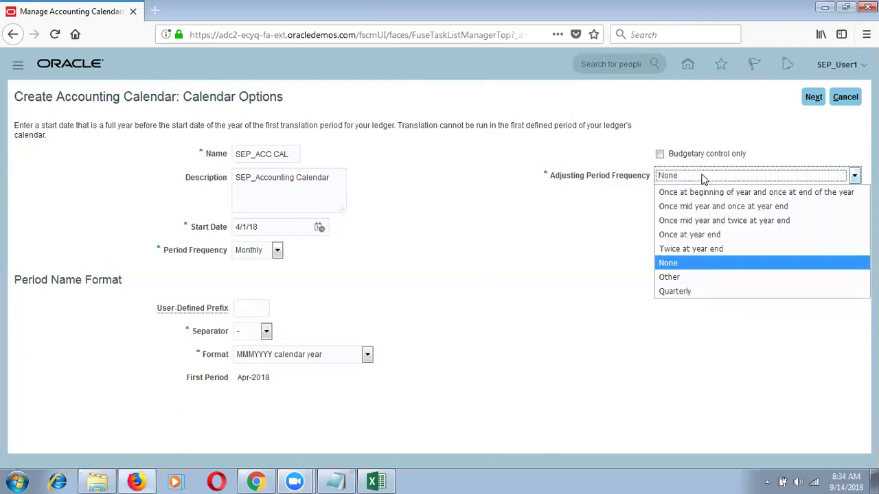
pyautogui.click(684, 276)
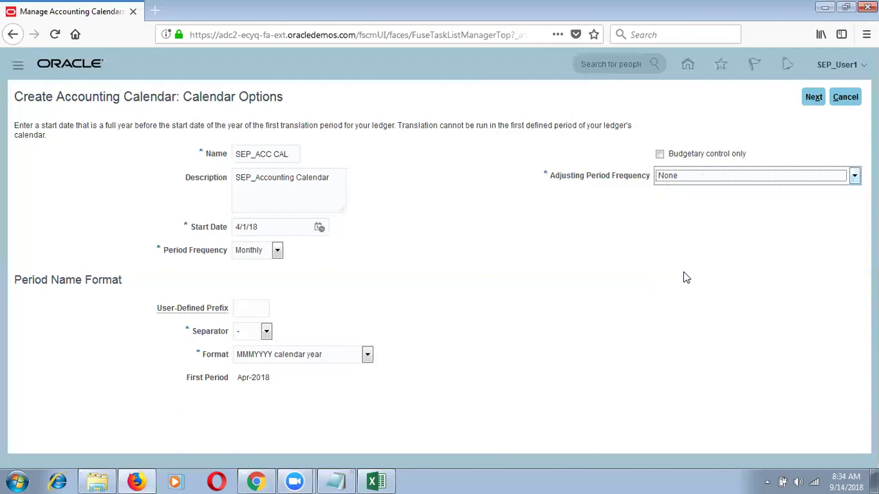
pyautogui.click(683, 204)
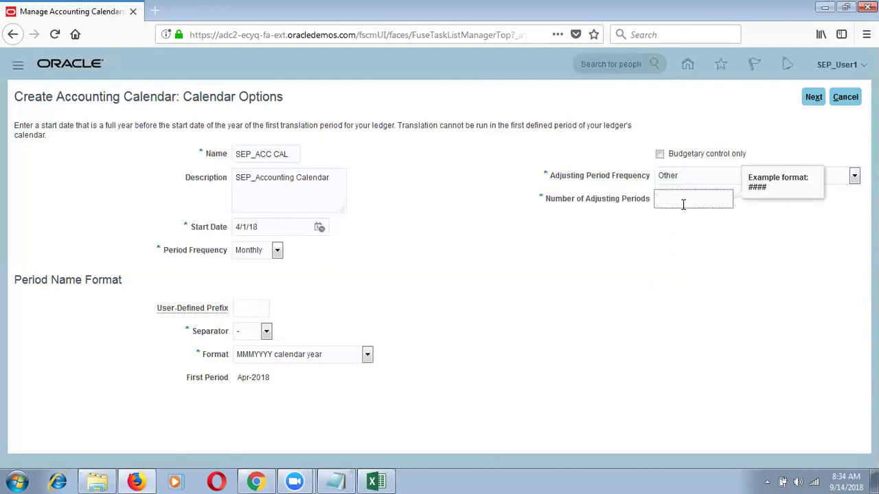
pyautogui.click(690, 176)
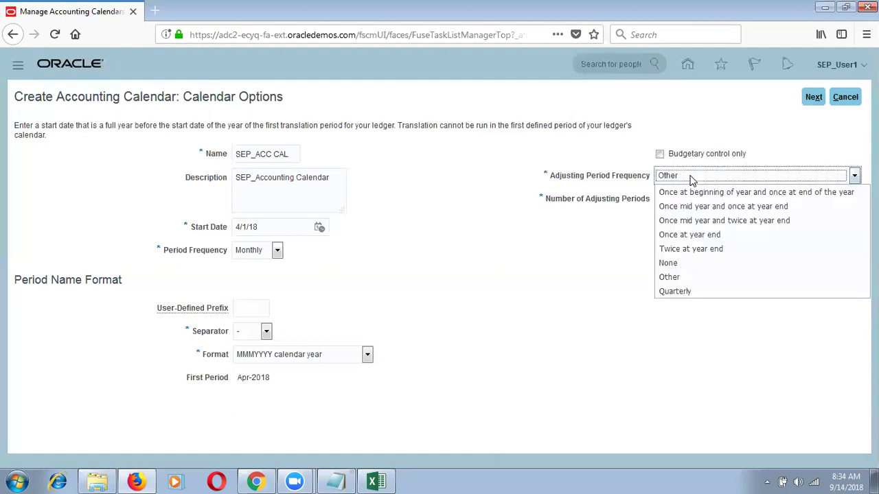
pyautogui.click(683, 234)
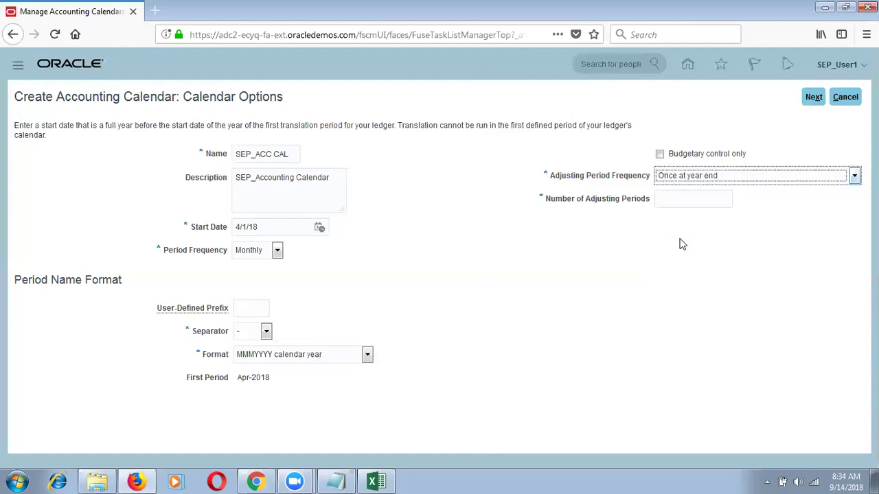
# Go to Period Details and sort periods Apr-2018 to 13_Mar-2019 by Quarter Number ascending.
pyautogui.click(810, 100)
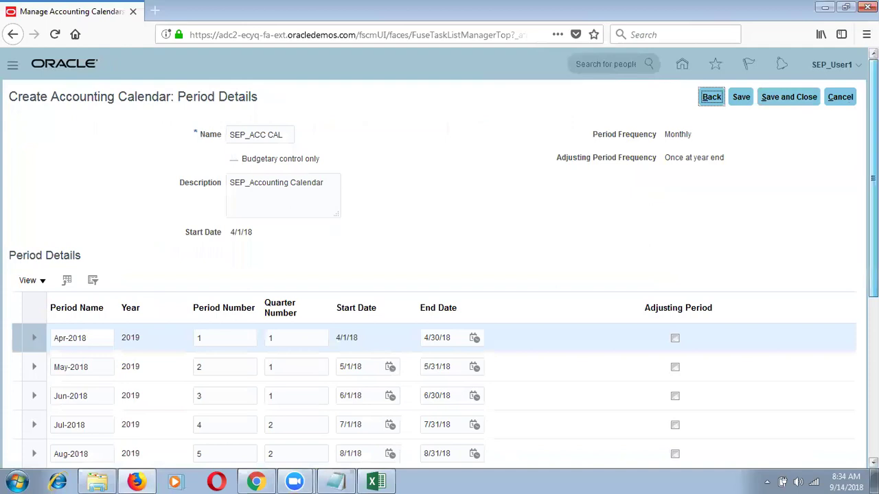
pyautogui.scroll(-4, 440, 275)
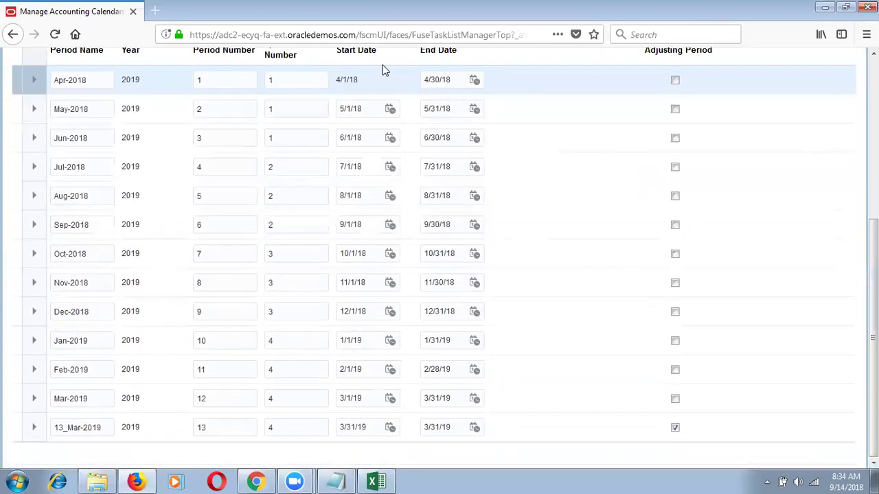
pyautogui.click(227, 65)
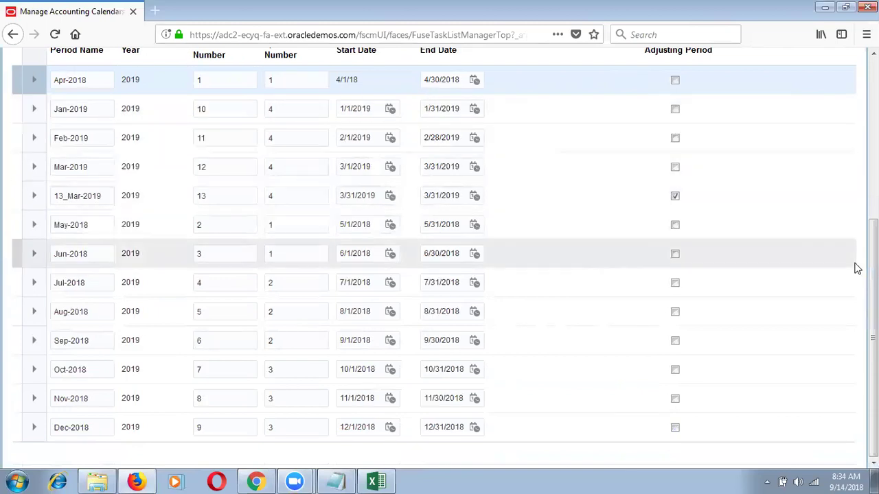
pyautogui.scroll(3, 857, 267)
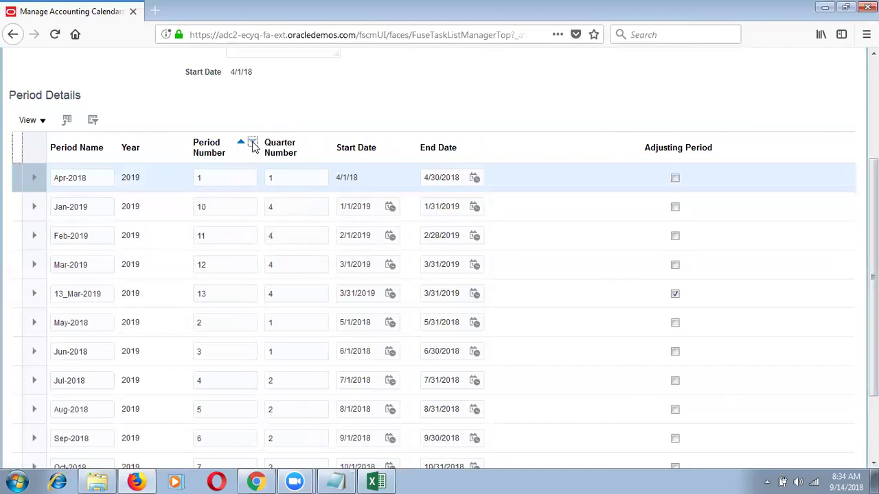
pyautogui.click(312, 141)
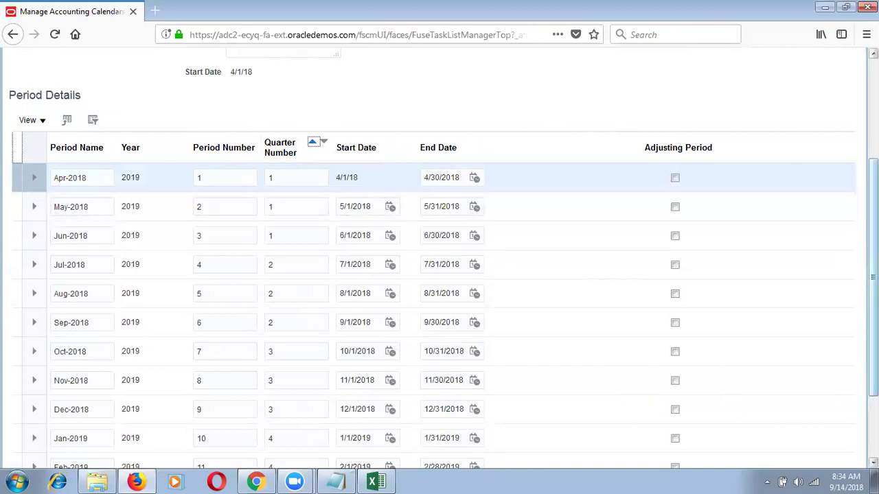
pyautogui.scroll(-3, 846, 199)
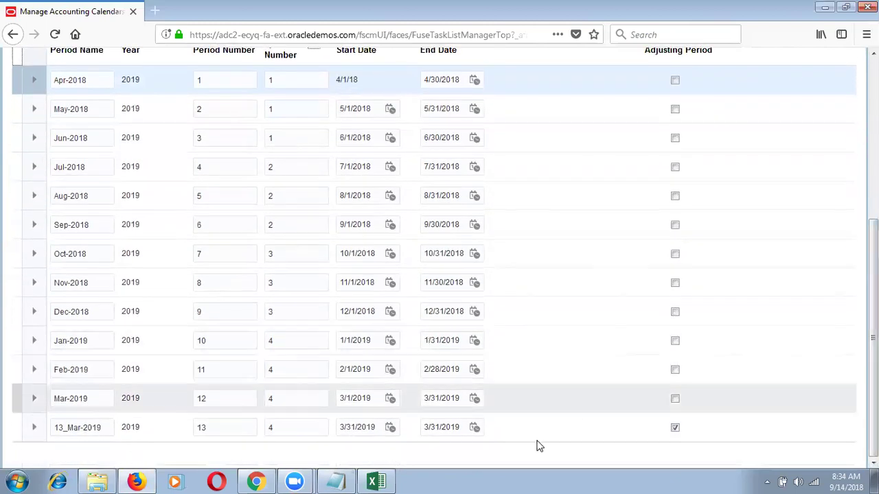
pyautogui.click(539, 439)
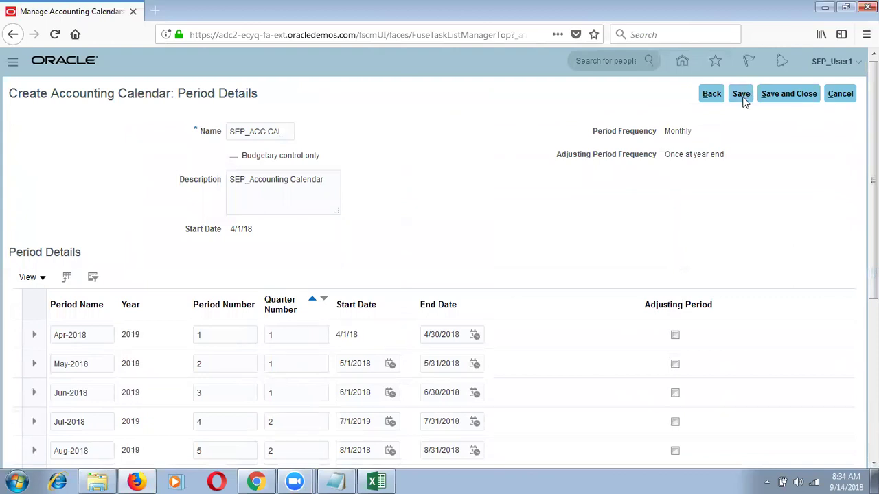
# Save SEP_ACC CAL and add the next year of periods, sorted by year.
pyautogui.click(741, 95)
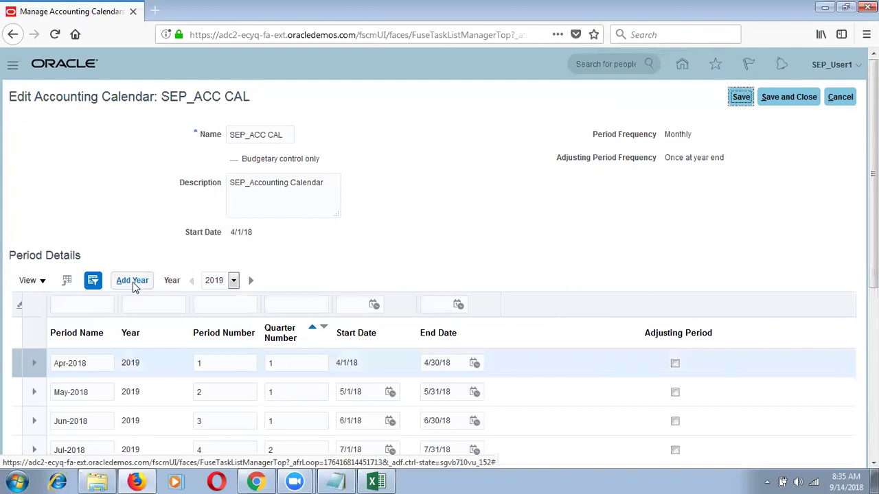
pyautogui.click(131, 281)
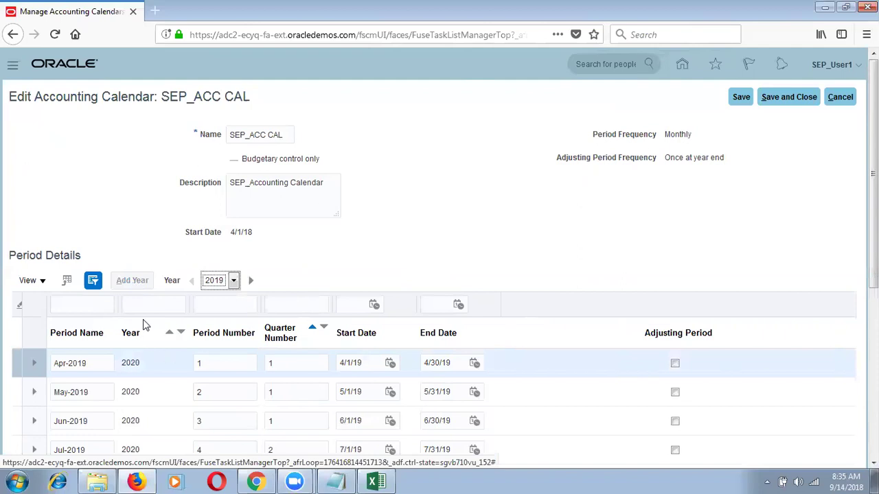
pyautogui.click(169, 332)
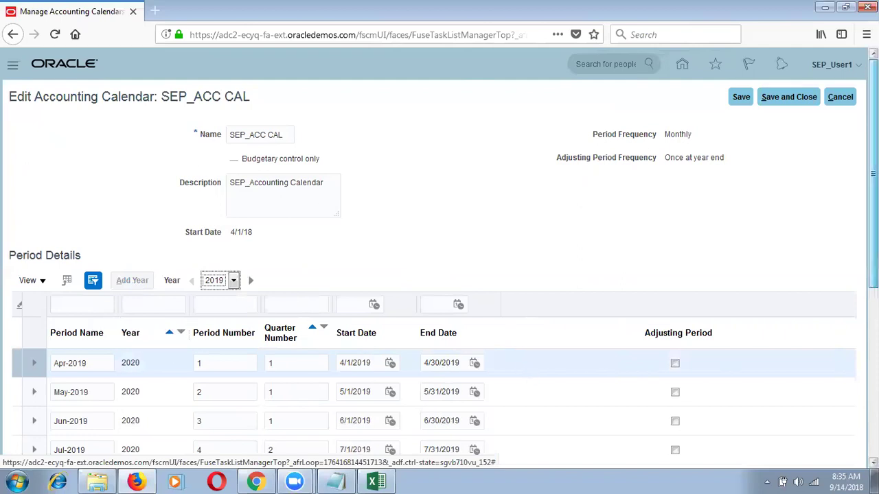
# Filter the periods to all years and review Apr-2019 through 13_Mar-2020.
pyautogui.scroll(-4, 169, 331)
pyautogui.moveTo(874, 334); pyautogui.dragTo(874, 341)
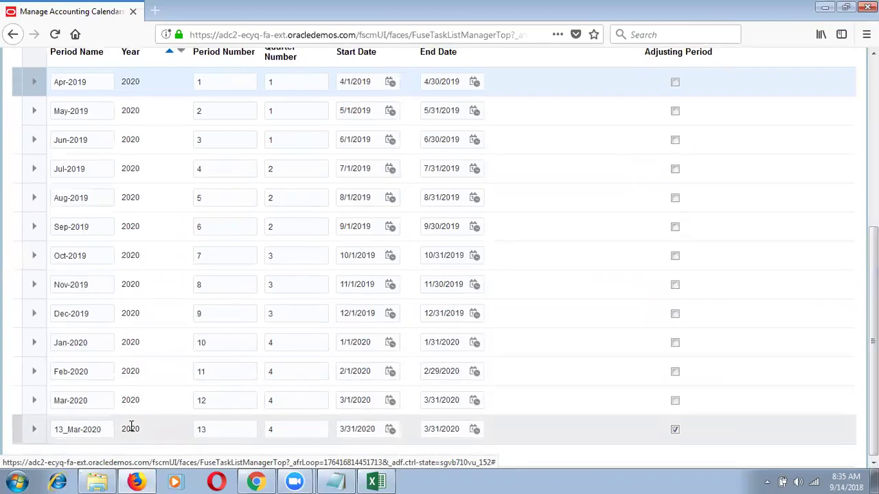
pyautogui.scroll(7, 525, 180)
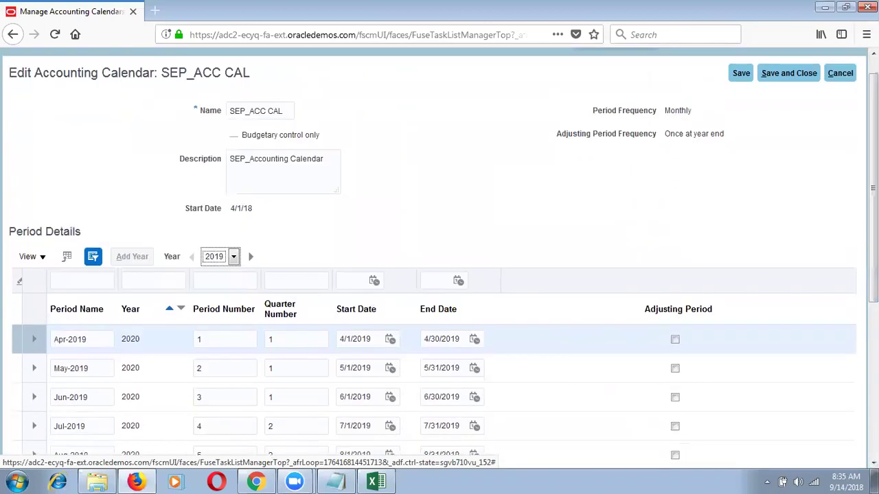
pyautogui.click(221, 263)
pyautogui.click(220, 280)
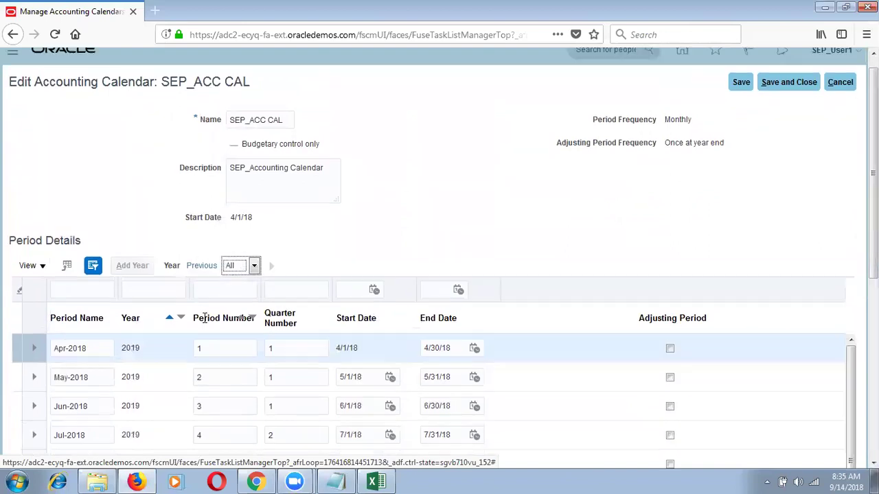
pyautogui.scroll(-9, 251, 318)
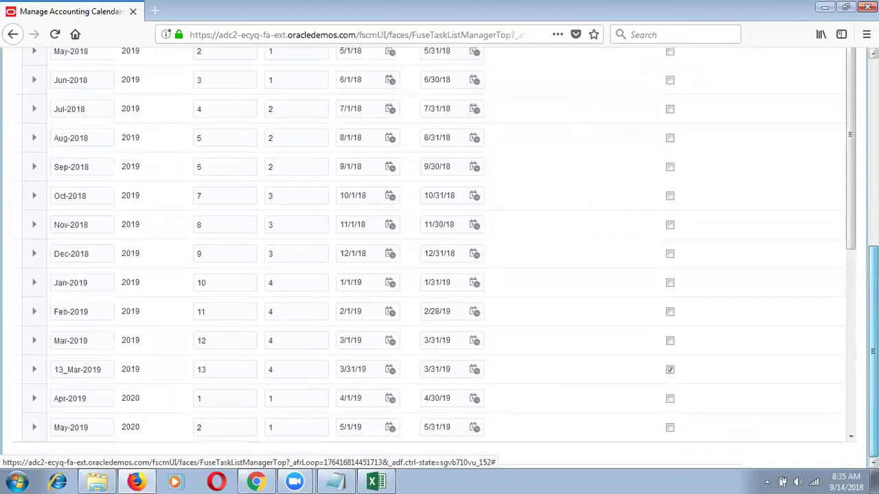
pyautogui.scroll(3, 440, 275)
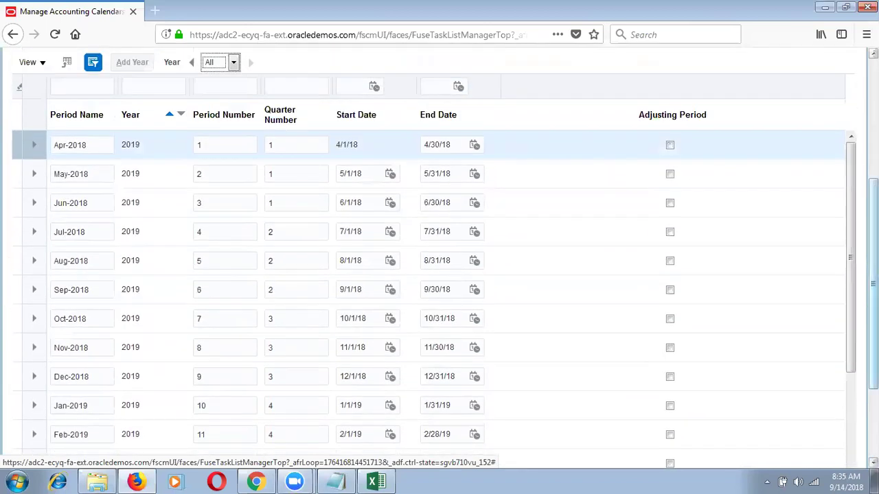
pyautogui.scroll(6, 439, 275)
pyautogui.scroll(1, 439, 274)
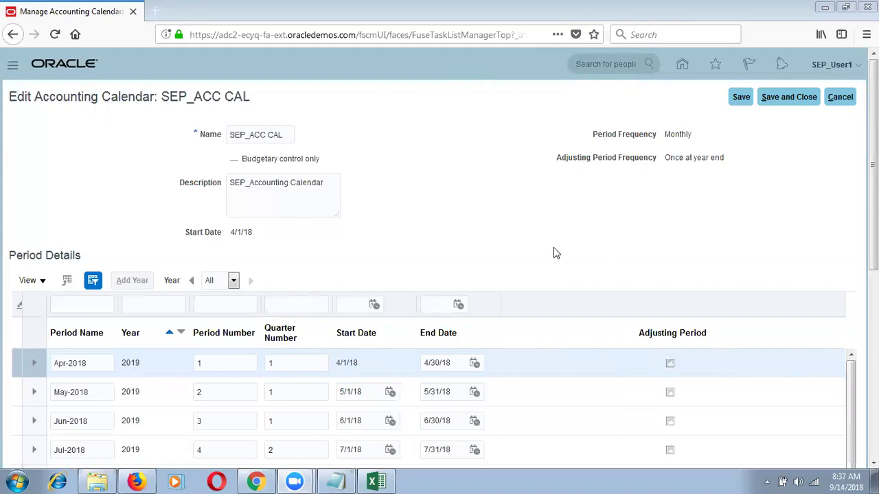
pyautogui.scroll(-5, 738, 321)
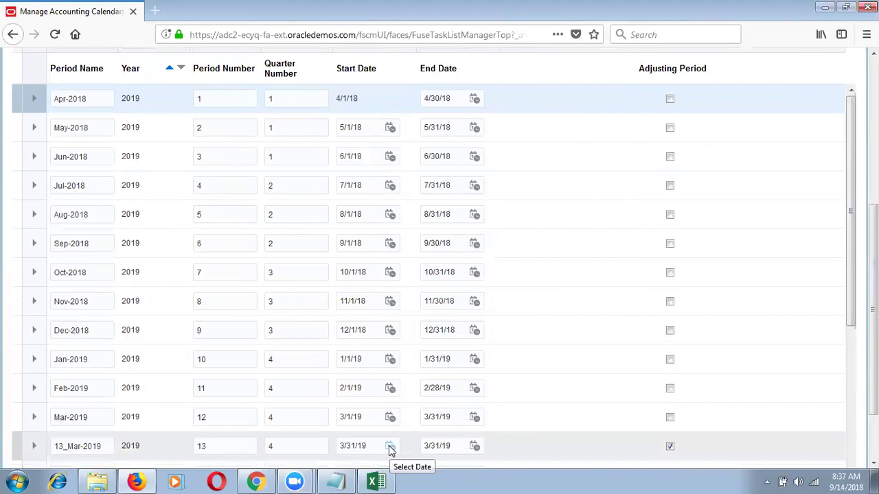
pyautogui.click(390, 447)
pyautogui.click(368, 445)
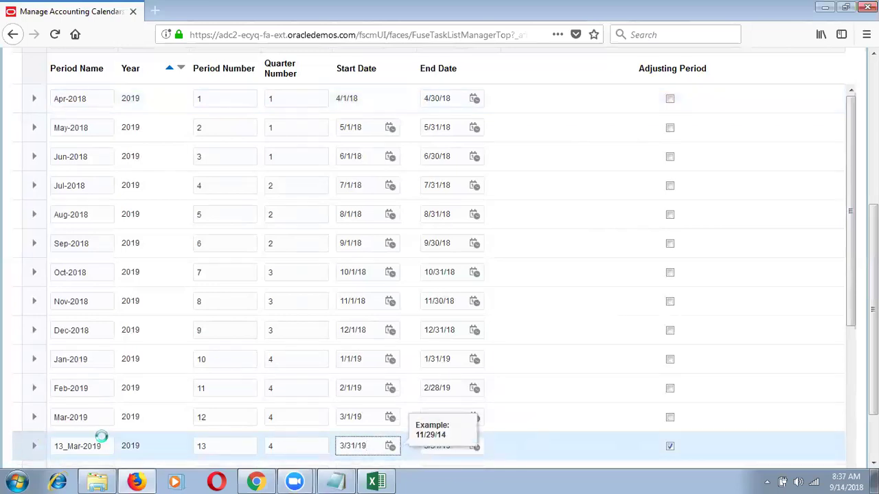
pyautogui.moveTo(105, 446); pyautogui.dragTo(58, 446)
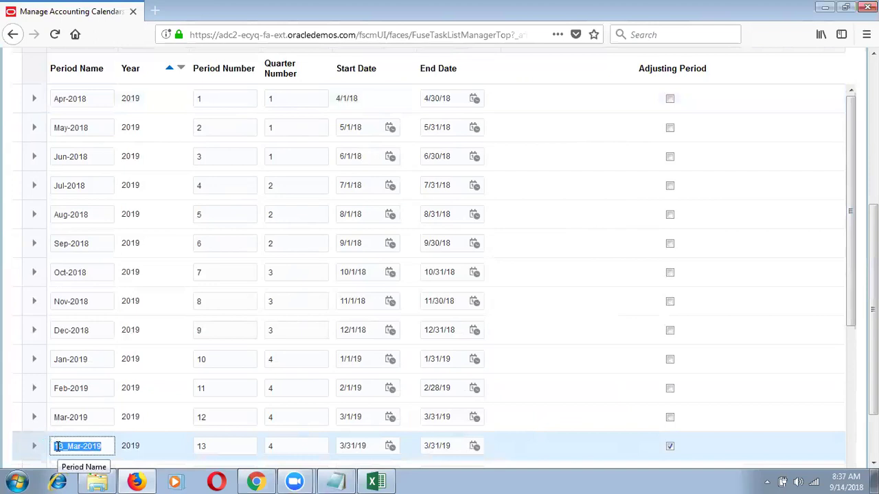
pyautogui.click(63, 447)
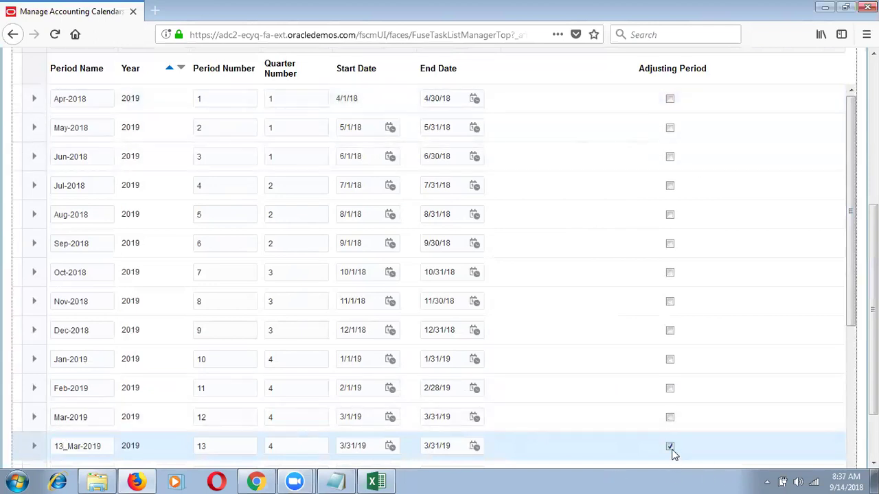
pyautogui.click(60, 446)
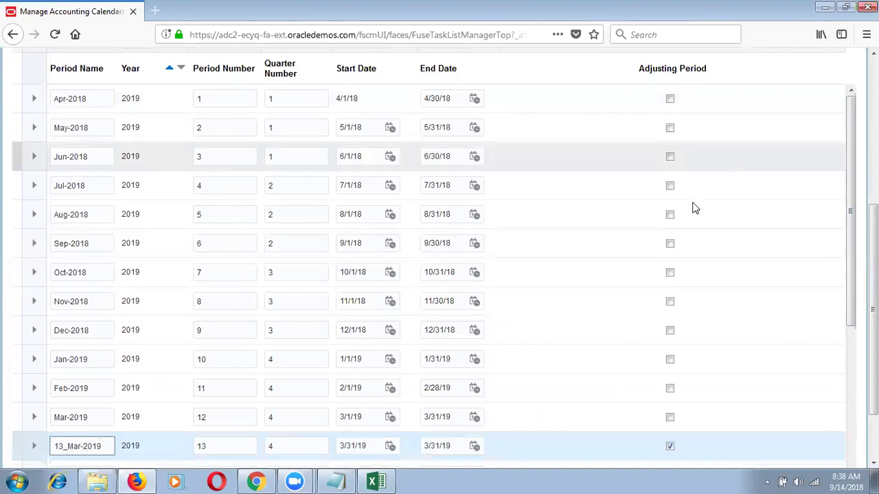
pyautogui.moveTo(89, 416); pyautogui.dragTo(37, 418)
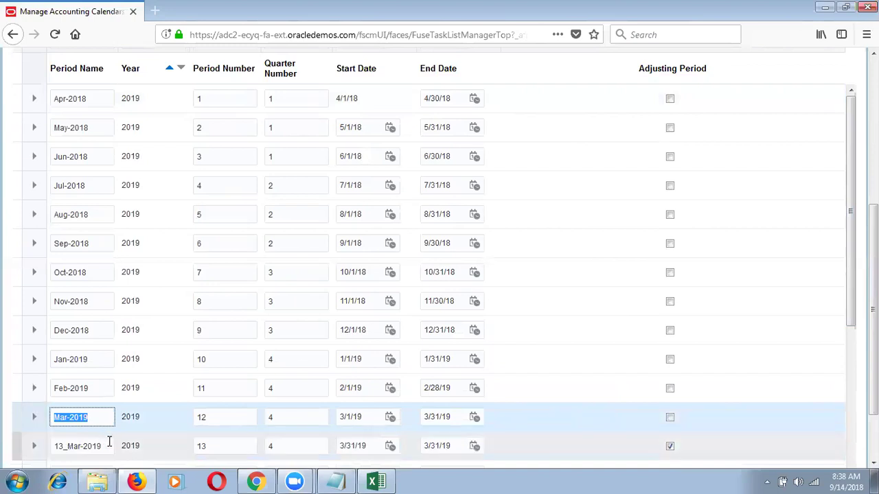
pyautogui.moveTo(104, 447); pyautogui.dragTo(70, 450)
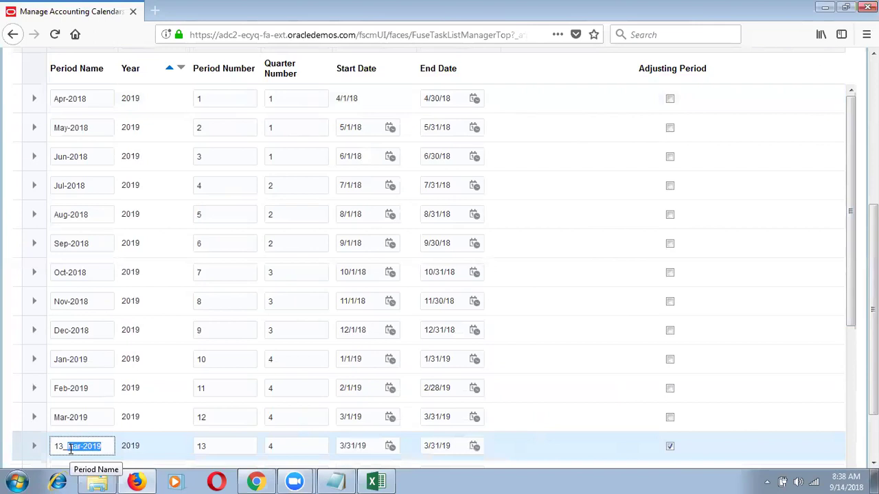
pyautogui.moveTo(65, 448); pyautogui.dragTo(52, 449)
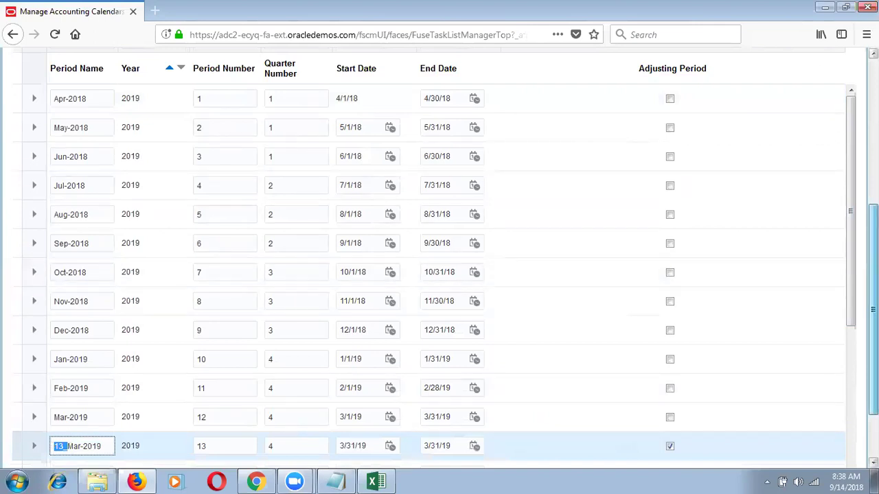
pyautogui.click(108, 447)
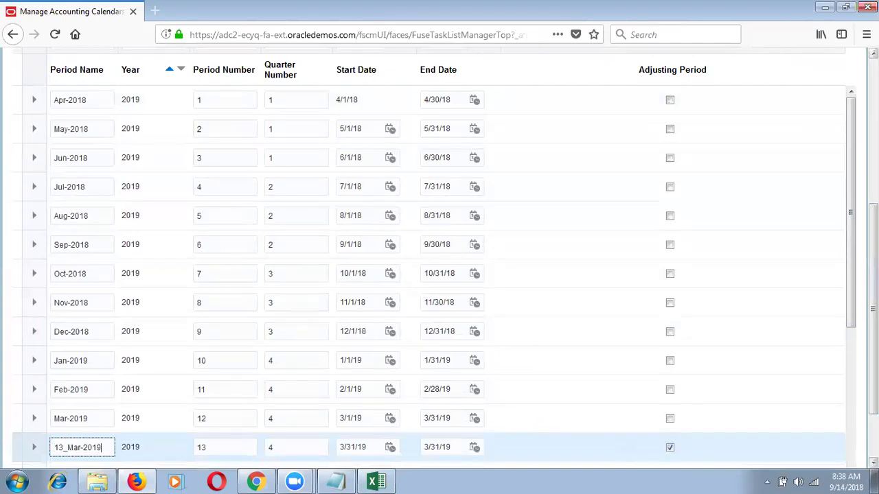
pyautogui.scroll(5, 439, 257)
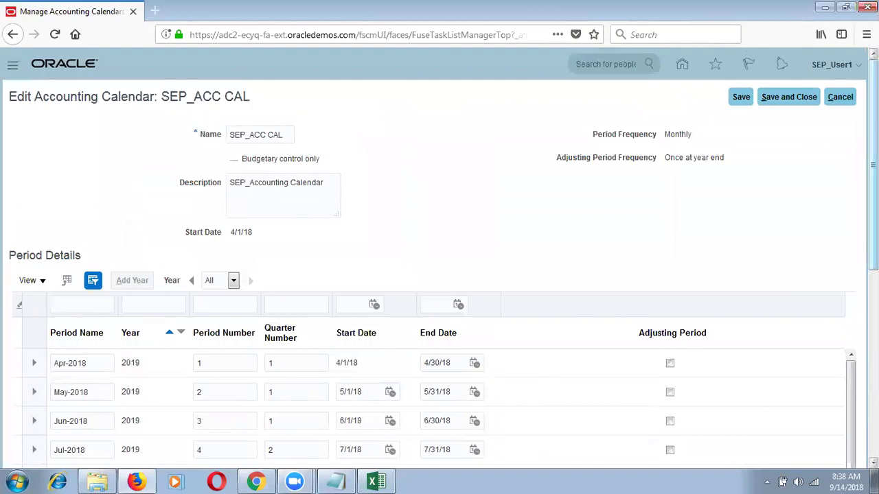
# Save and close SEP_ACC CAL and leave Manage Accounting Calendars for the Financial Reporting Structures tasks.
pyautogui.click(789, 94)
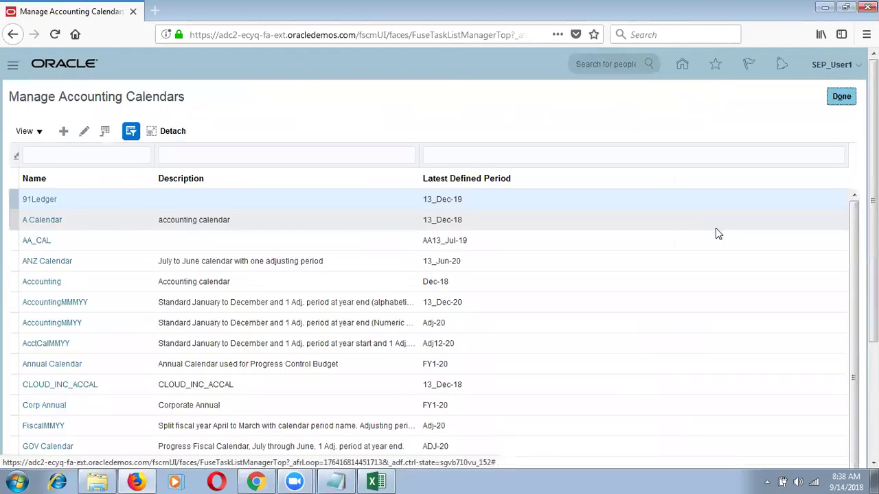
pyautogui.click(843, 96)
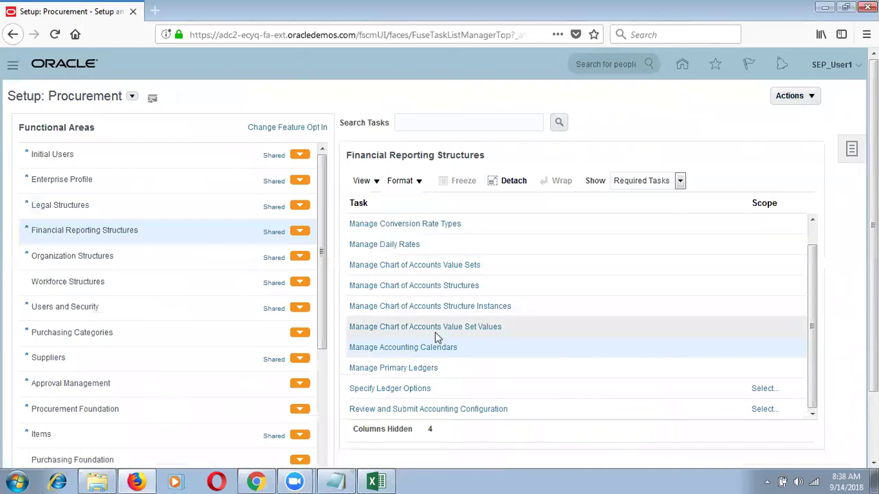
pyautogui.click(173, 235)
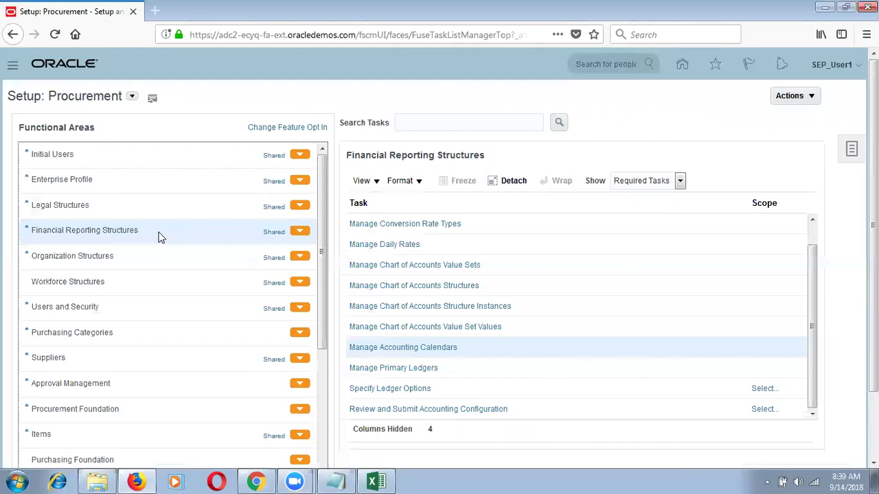
# Open Manage Primary Ledgers and start a new primary ledger.
pyautogui.click(411, 370)
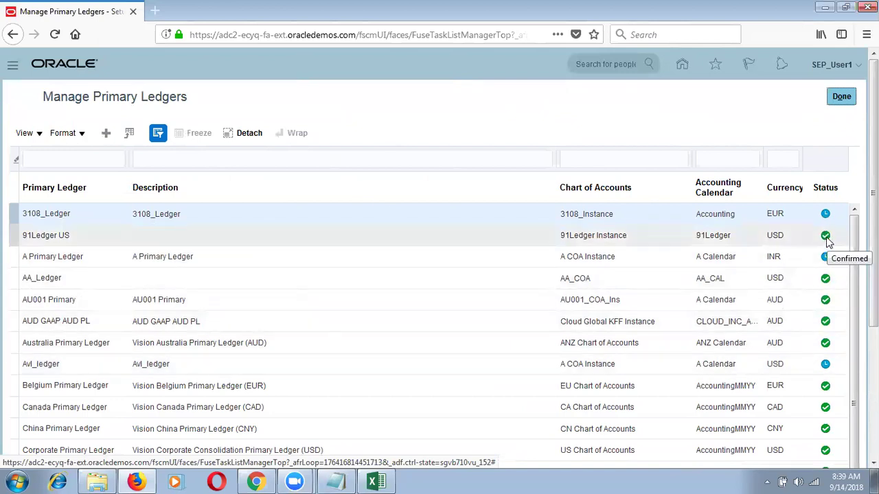
pyautogui.click(330, 387)
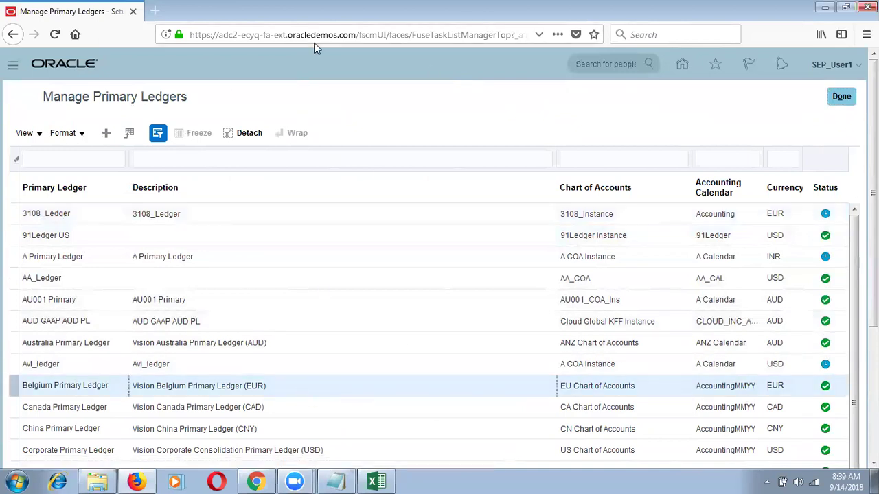
pyautogui.click(106, 134)
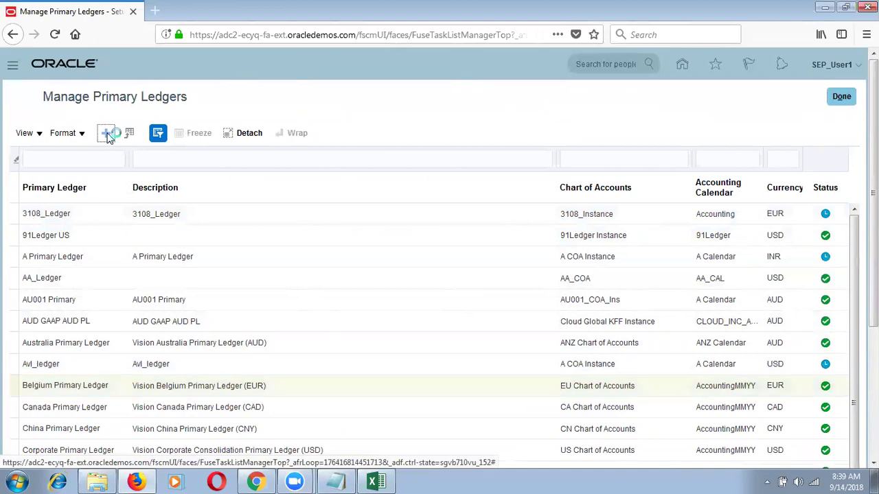
# Enter SEP_IN_Primary Ledger as the new ledger's name and description.
pyautogui.click(275, 158)
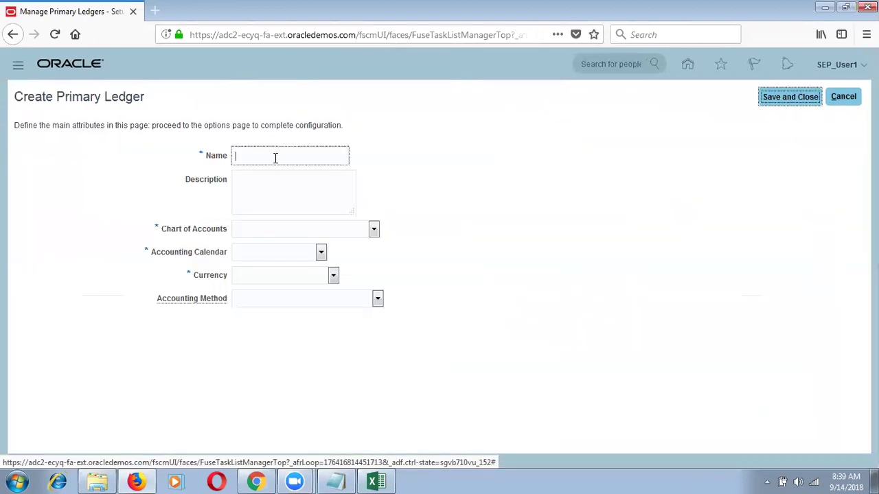
pyautogui.write('SEP_Primary Ledger')
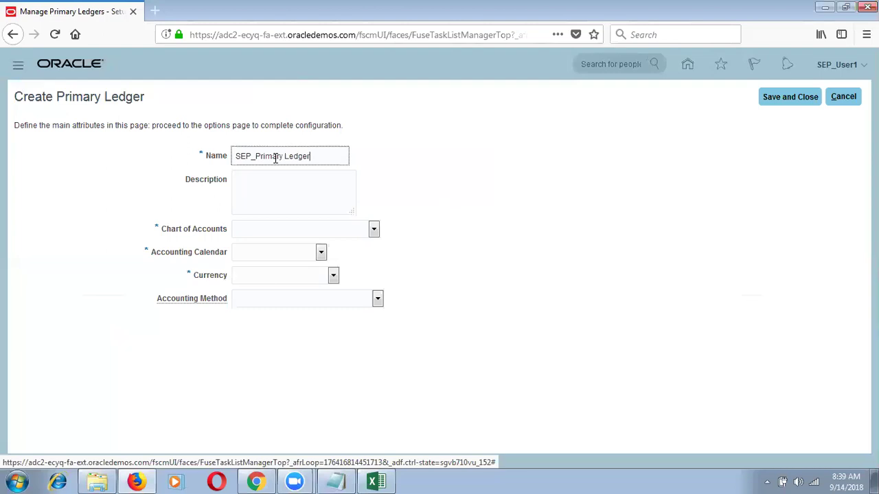
pyautogui.press('Tab')
pyautogui.write('SEP')
pyautogui.press('Return')
pyautogui.press('BackSpace')
pyautogui.write('_Primary Ledger')
pyautogui.click(255, 156)
pyautogui.write('IN_')
pyautogui.click(255, 180)
pyautogui.write('IN_')
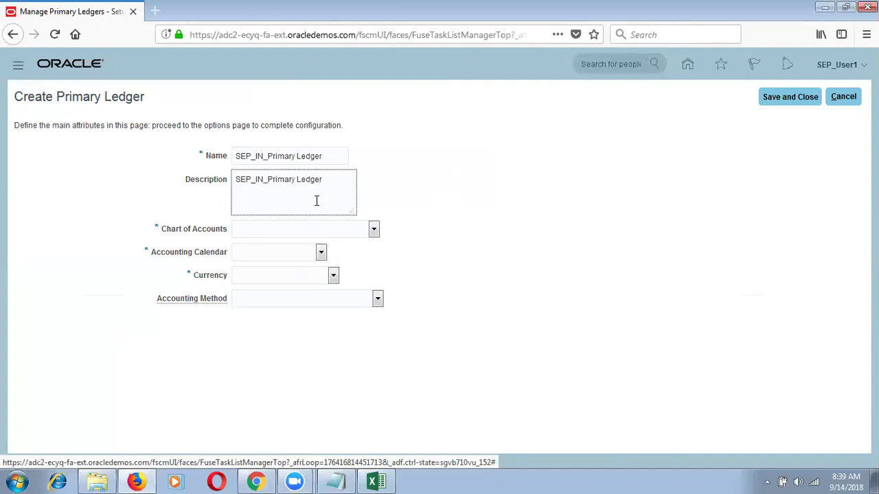
# Choose SEP_IN_COA Instance as the ledger's chart of accounts.
pyautogui.click(314, 229)
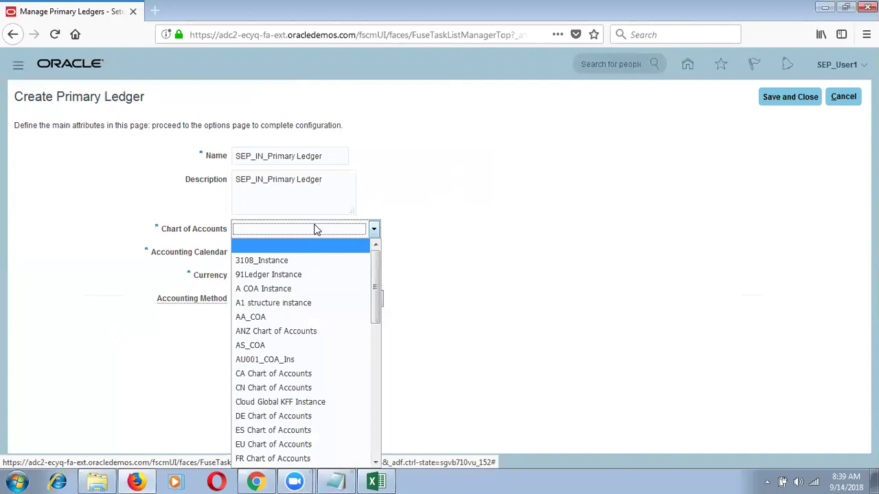
pyautogui.press('s')
pyautogui.moveTo(375, 363); pyautogui.dragTo(361, 424)
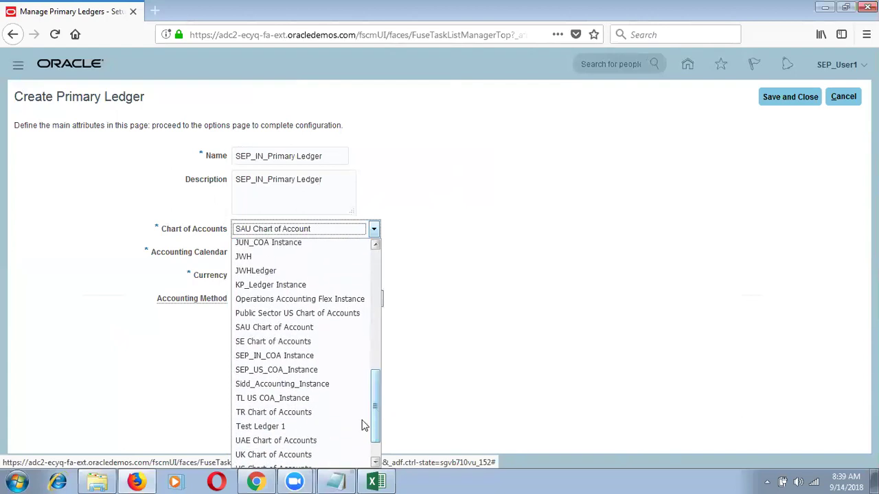
pyautogui.click(337, 354)
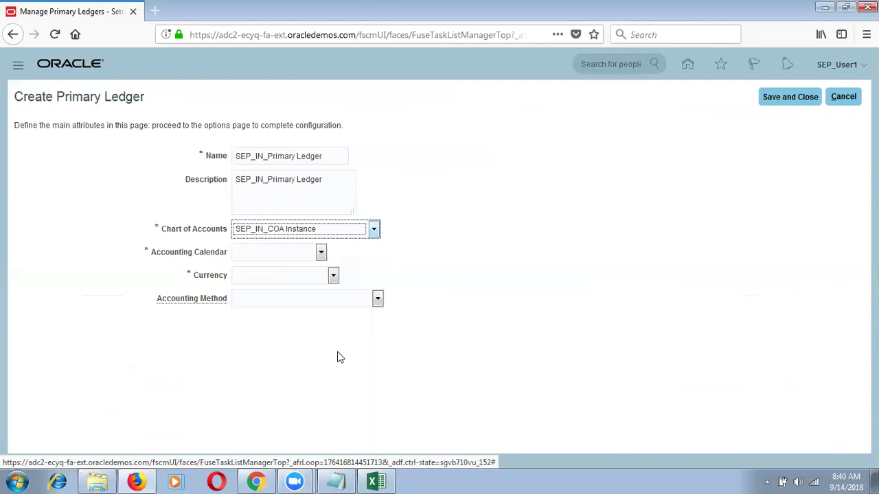
pyautogui.click(361, 233)
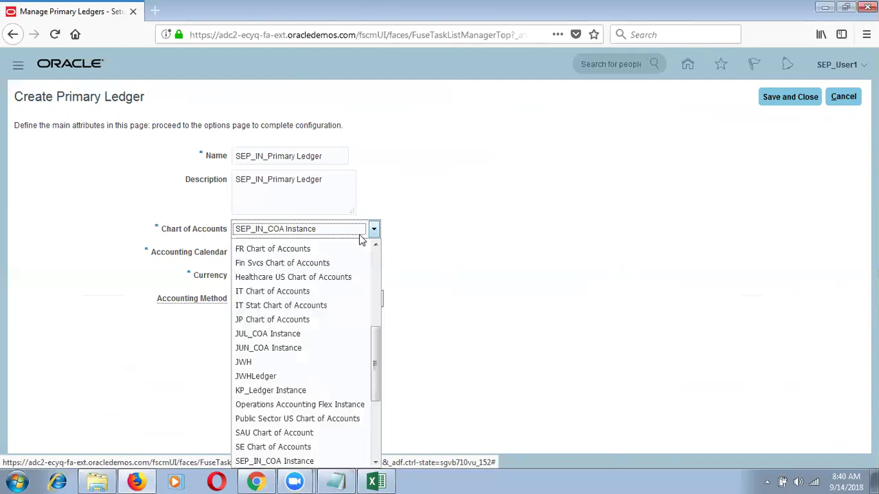
pyautogui.click(376, 461)
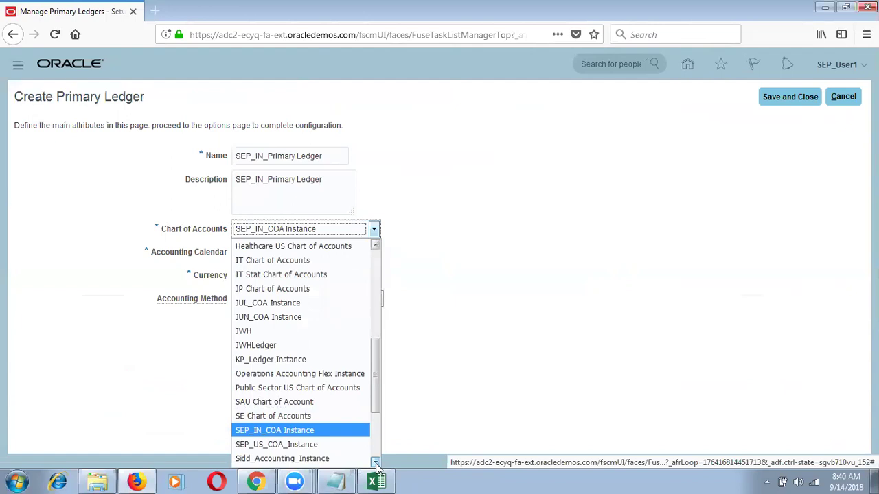
pyautogui.click(376, 464)
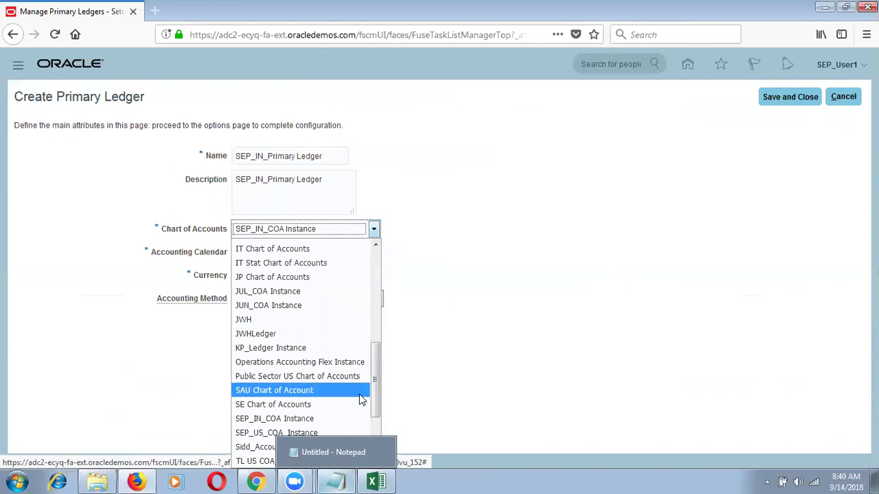
pyautogui.click(347, 418)
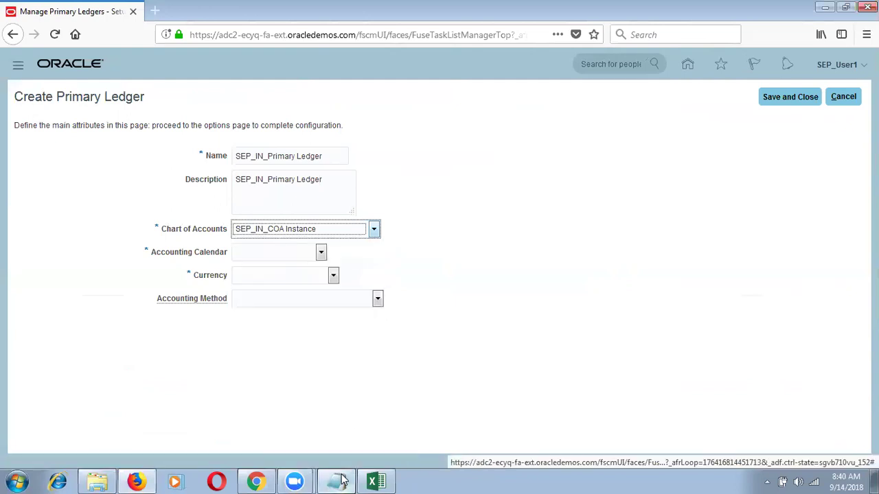
pyautogui.click(343, 482)
# Leave the Notepad notes and return to the Create Primary Ledger page in Chrome.
pyautogui.click(494, 276)
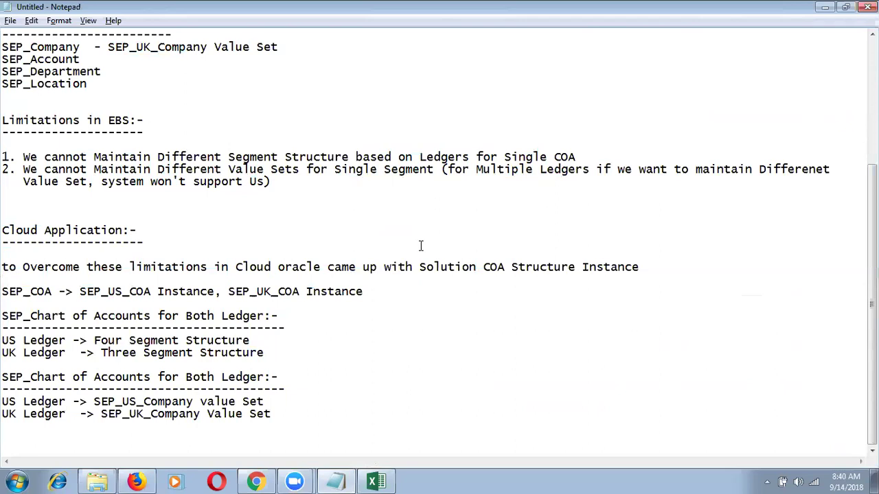
pyautogui.click(247, 481)
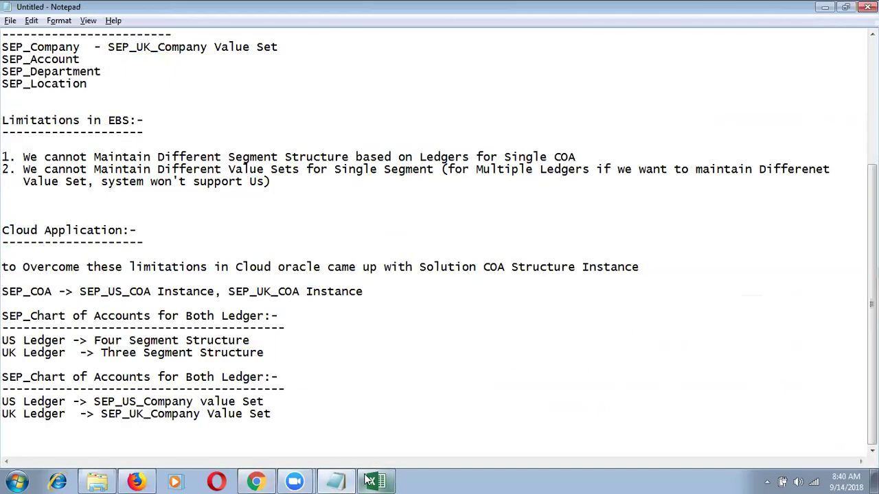
pyautogui.click(134, 481)
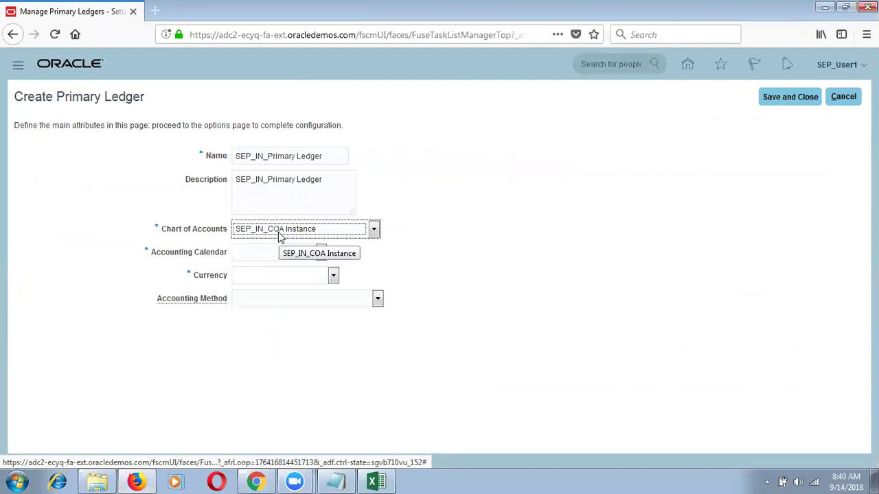
# Choose SEP_ACC CAL as the ledger's accounting calendar.
pyautogui.click(276, 235)
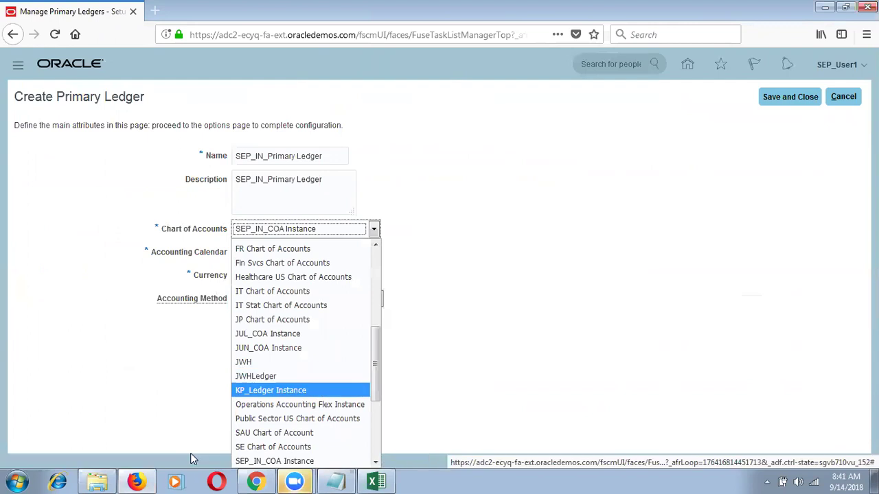
pyautogui.click(134, 401)
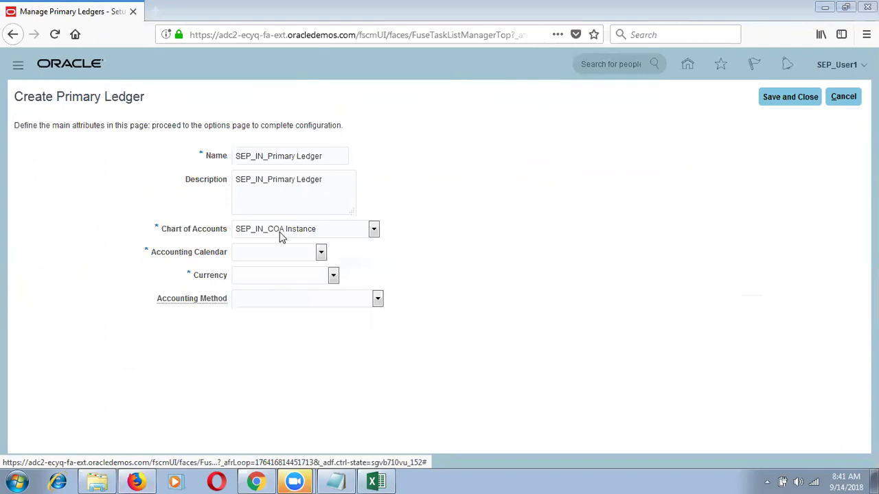
pyautogui.click(274, 259)
pyautogui.write('S')
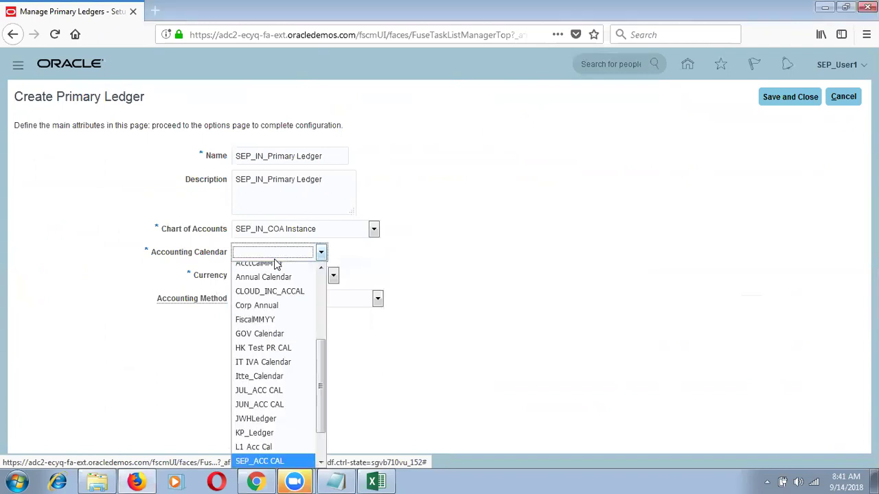
pyautogui.press('Return')
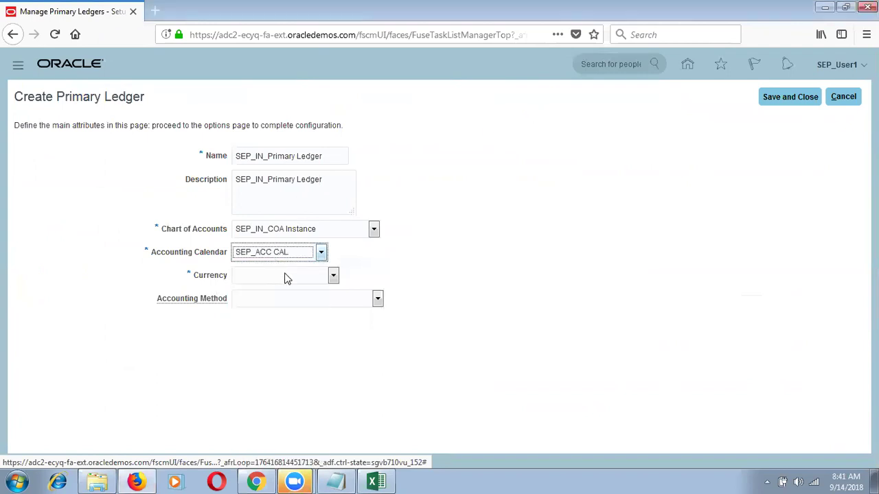
# Set the ledger currency to INR - Indian Rupee.
pyautogui.click(287, 276)
pyautogui.press('i')
pyautogui.press('Down')
pyautogui.press('Down')
pyautogui.press('Down')
pyautogui.press('Down')
pyautogui.press('Up')
pyautogui.press('Return')
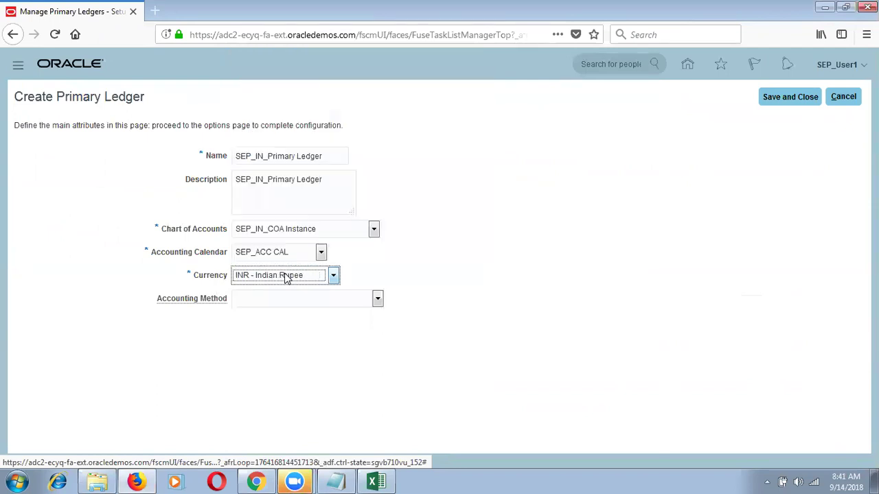
# Select Standard Accrual as the accounting method and save and close the ledger.
pyautogui.click(293, 297)
pyautogui.click(411, 182)
pyautogui.press('s')
pyautogui.click(790, 97)
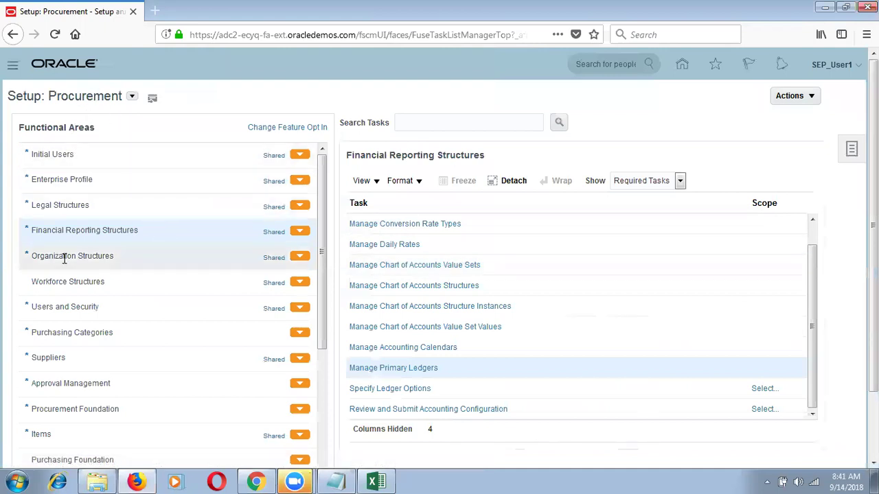
# Review the Financial Reporting Structures tasks and open the Show filter.
pyautogui.click(88, 234)
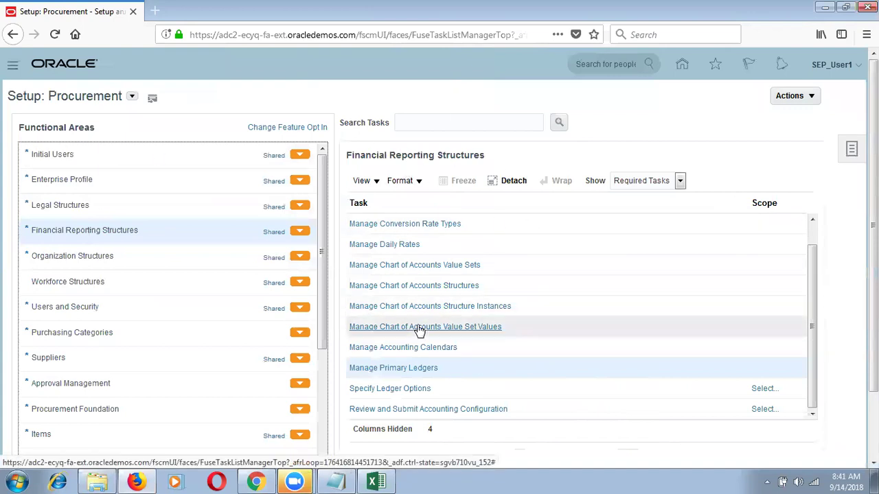
pyautogui.click(658, 180)
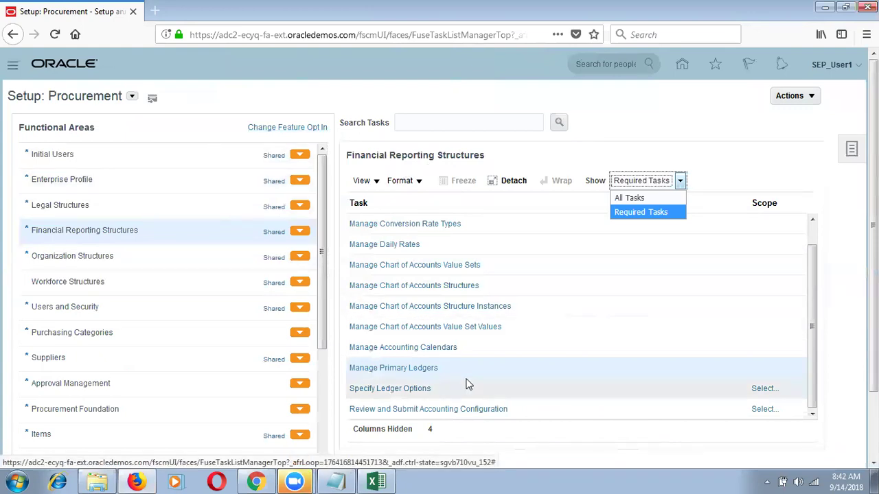
# Dismiss the Show filter and open Manage Chart of Accounts Value Set Values.
pyautogui.click(609, 19)
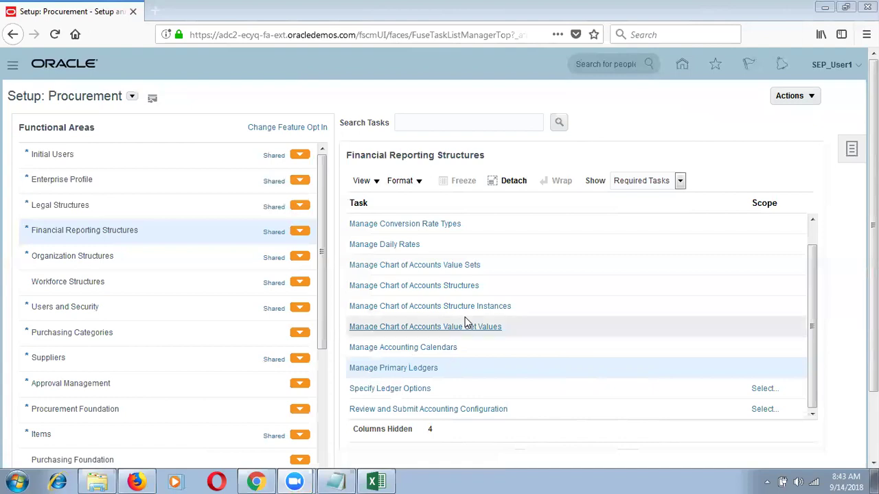
pyautogui.click(466, 329)
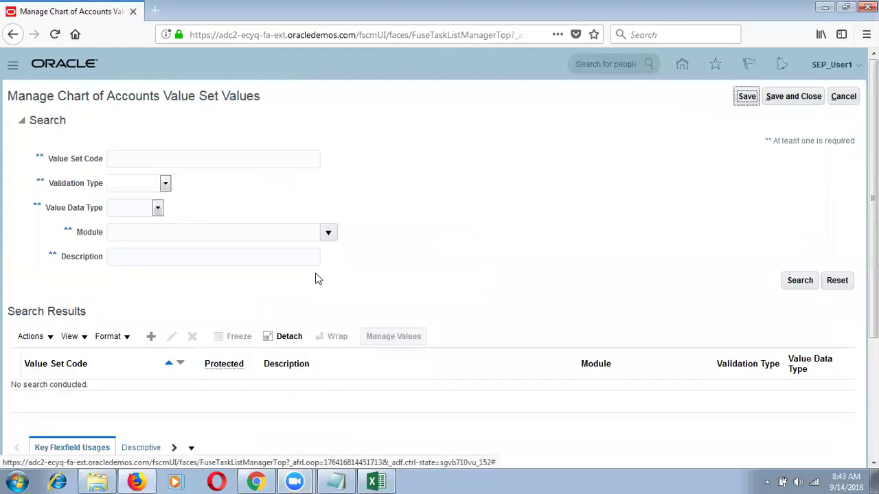
# Search value sets with code SEP% and add a new value row to SEP_Company Value Set.
pyautogui.click(166, 158)
pyautogui.write('SEP%')
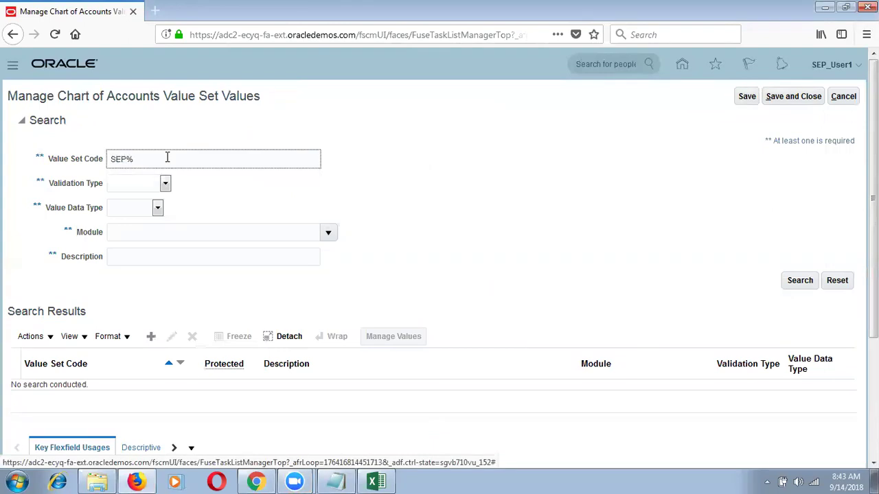
pyautogui.press('Return')
pyautogui.click(171, 408)
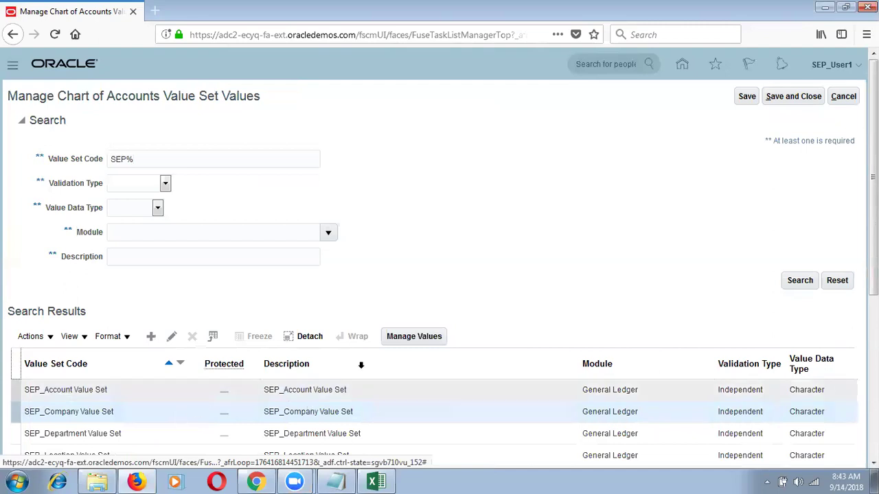
pyautogui.click(423, 340)
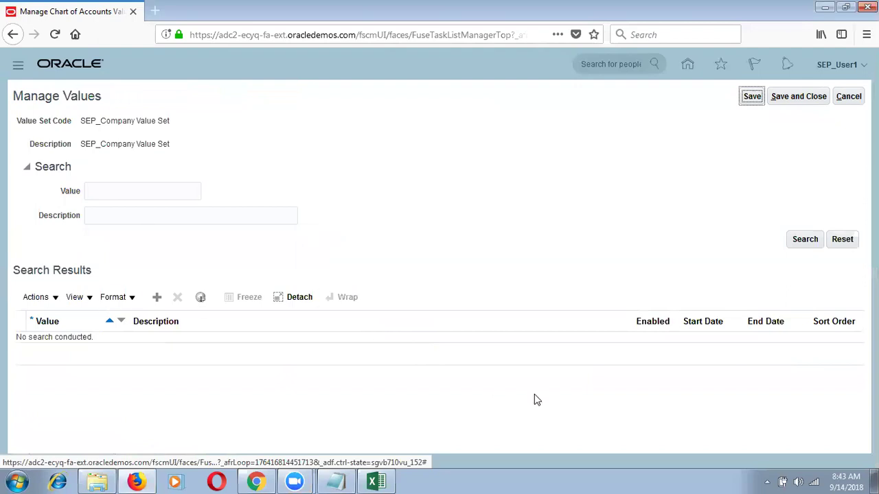
pyautogui.click(157, 296)
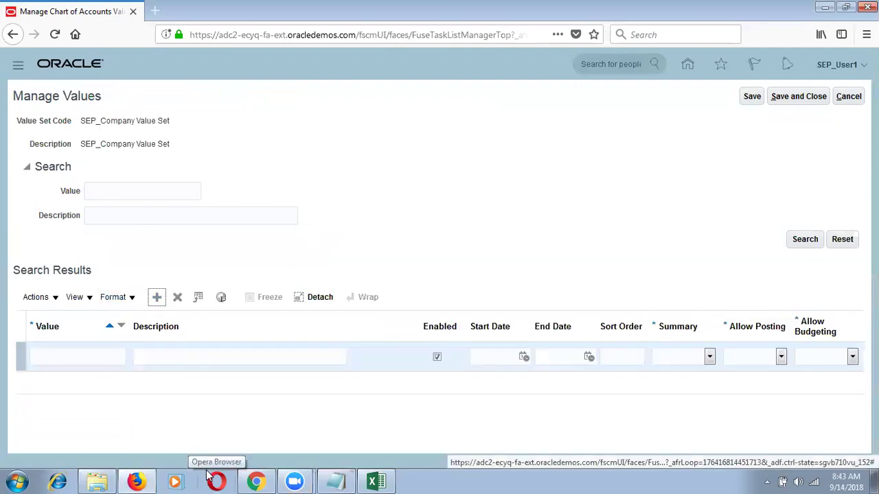
# Enter value 1000 with description 'MFG Company' in the new row.
pyautogui.click(672, 312)
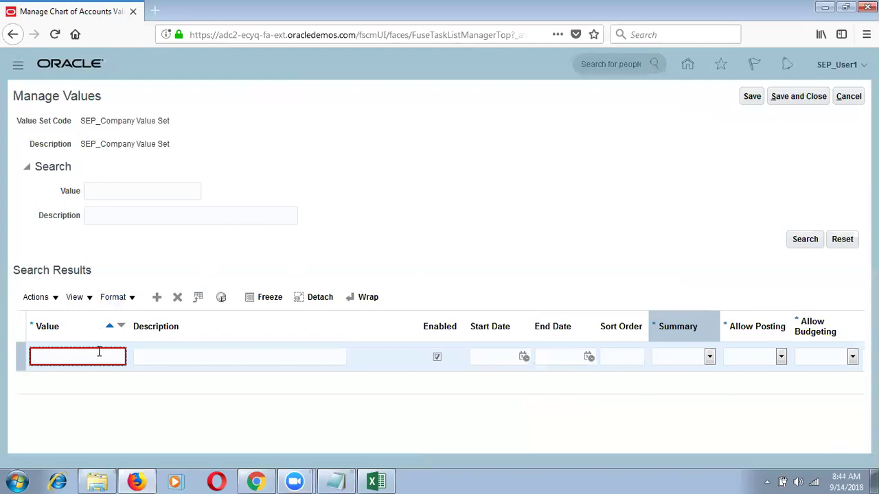
pyautogui.write('100')
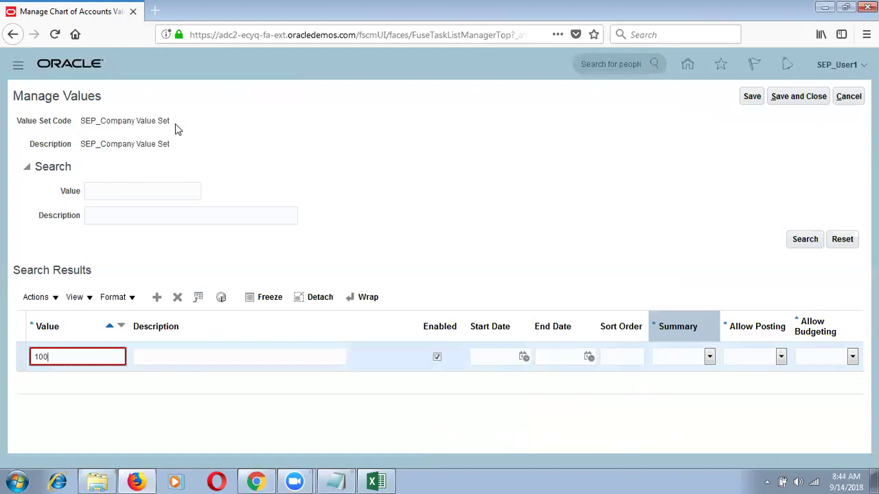
pyautogui.write('0')
pyautogui.press('Tab')
pyautogui.write('M')
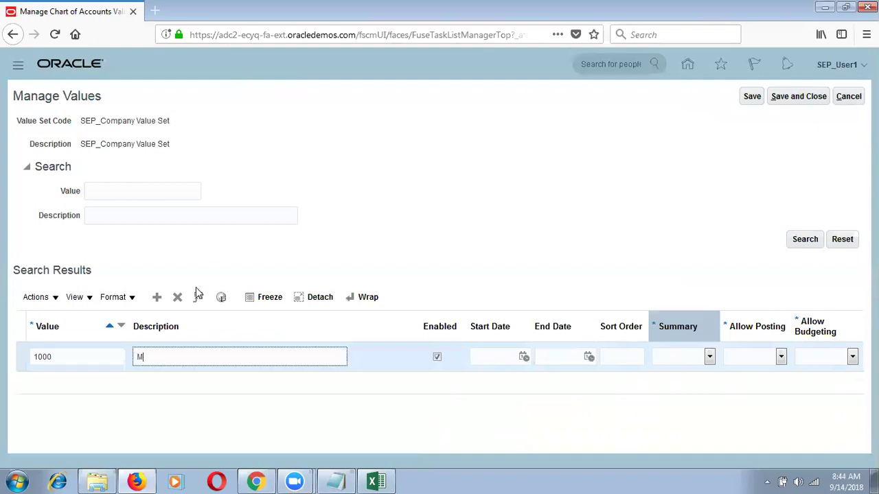
pyautogui.write('FG Company')
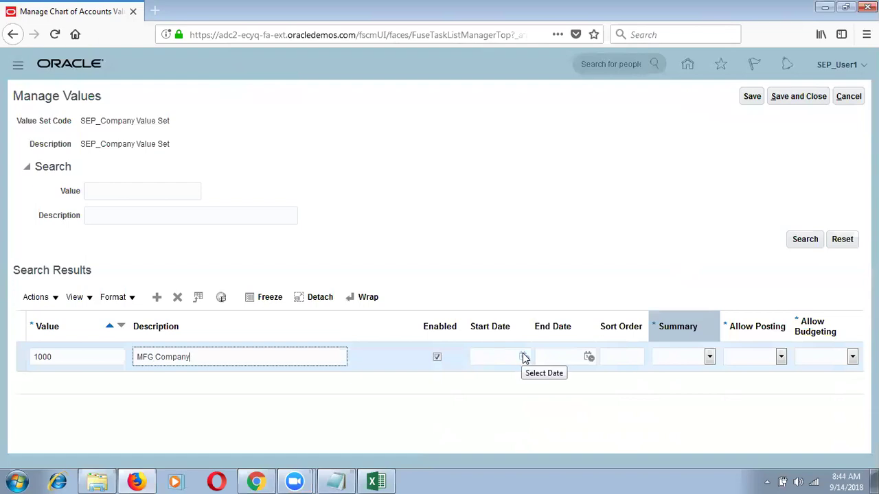
# Leave Sort Order blank; set Summary to No and Allow Posting and Allow Budgeting to Yes.
pyautogui.click(620, 357)
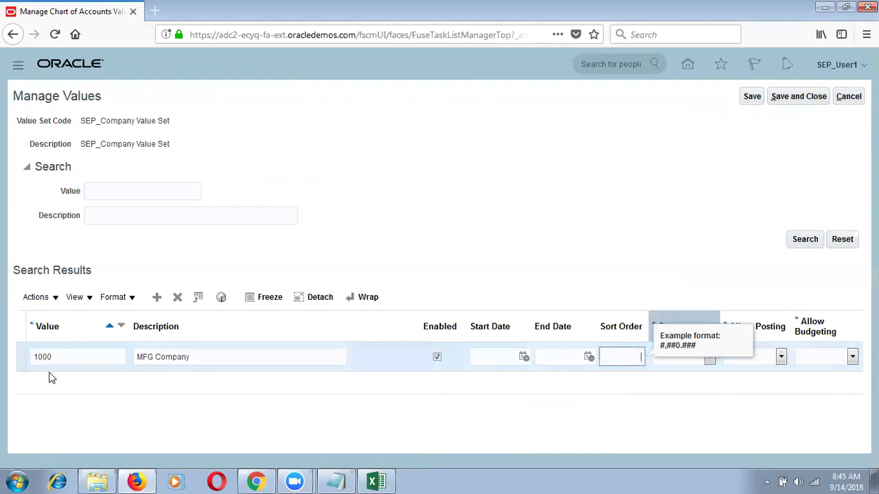
pyautogui.click(694, 362)
pyautogui.click(707, 359)
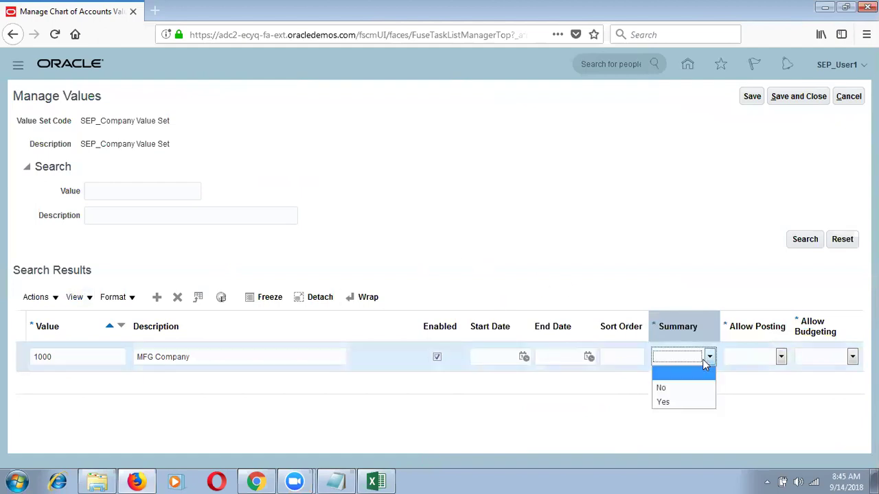
pyautogui.click(687, 388)
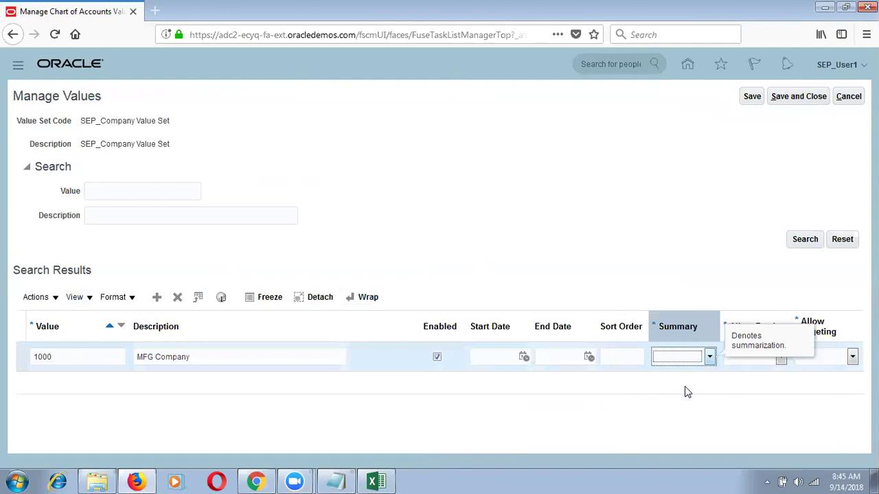
pyautogui.click(782, 358)
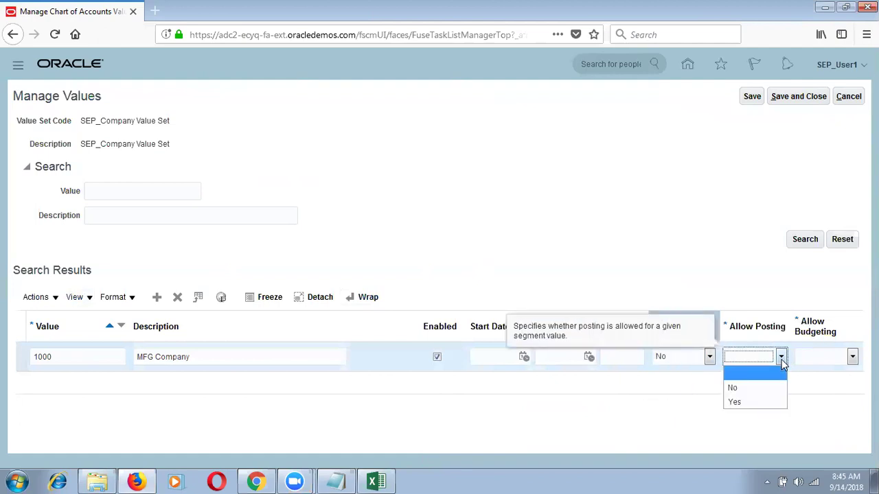
pyautogui.click(753, 405)
pyautogui.click(826, 358)
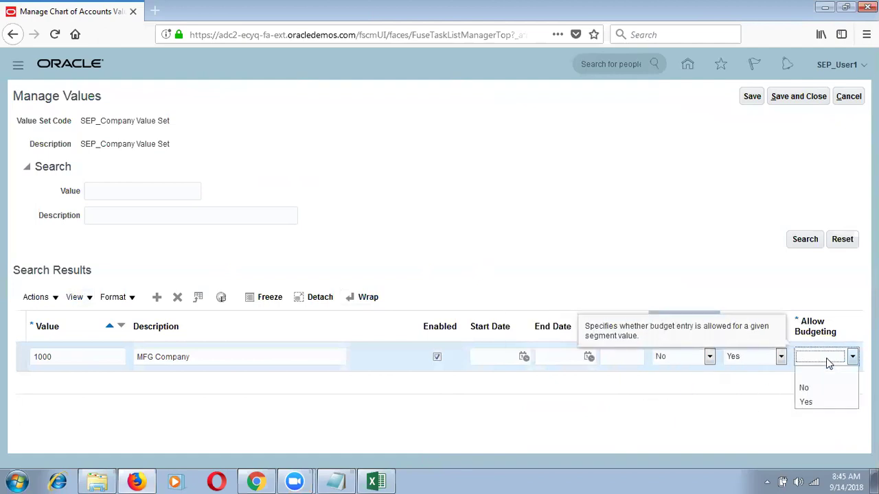
pyautogui.click(813, 412)
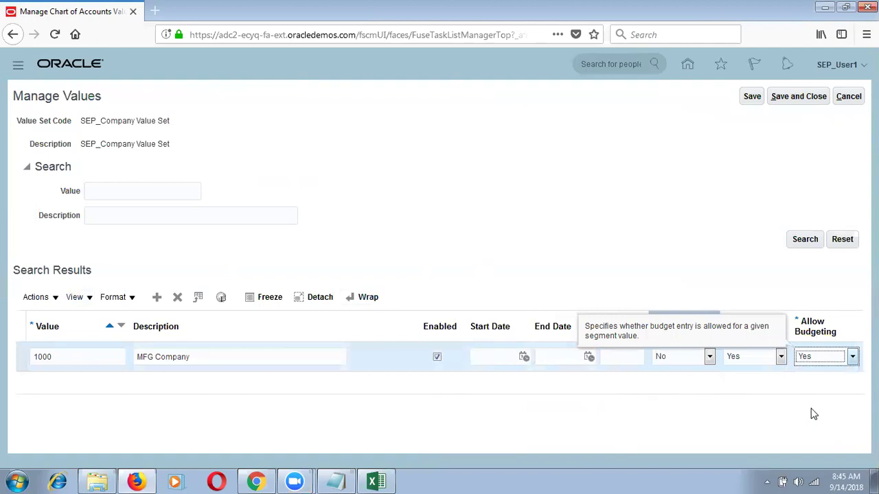
# Fix the too-long value from 1000 to 100, then save and close the company value.
pyautogui.click(752, 97)
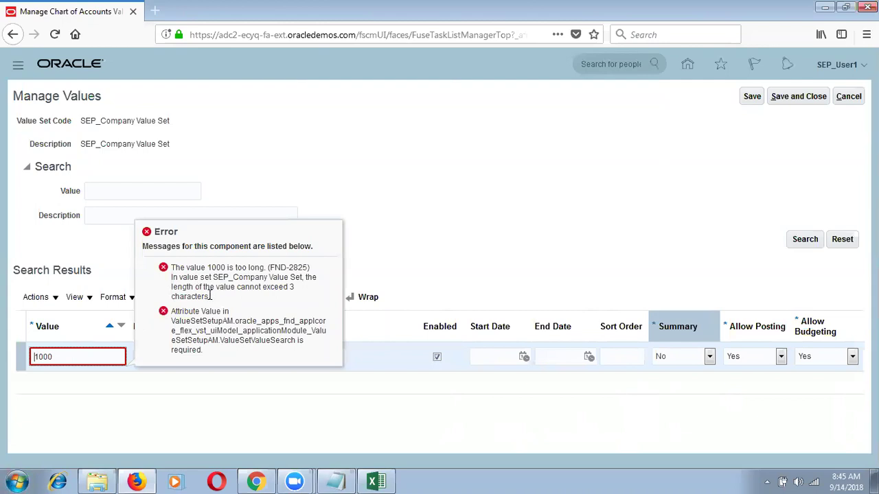
pyautogui.moveTo(214, 300); pyautogui.dragTo(173, 265)
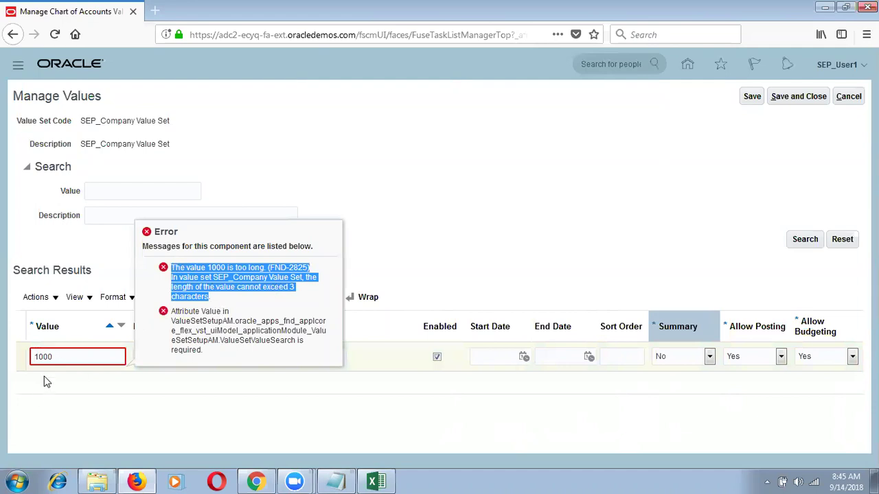
pyautogui.click(66, 357)
pyautogui.press('BackSpace')
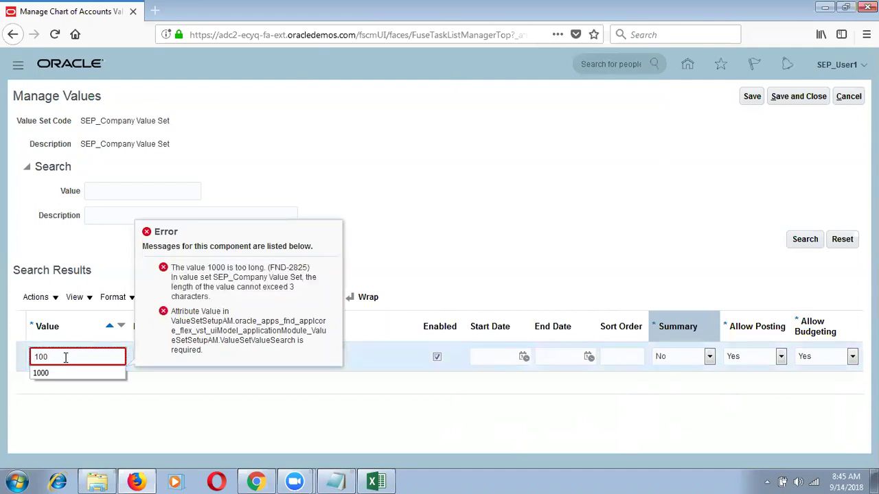
pyautogui.click(356, 177)
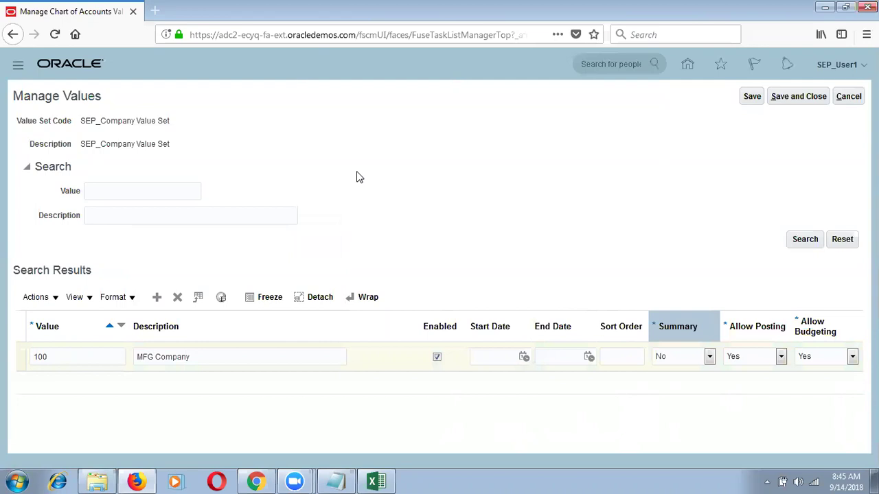
pyautogui.click(751, 96)
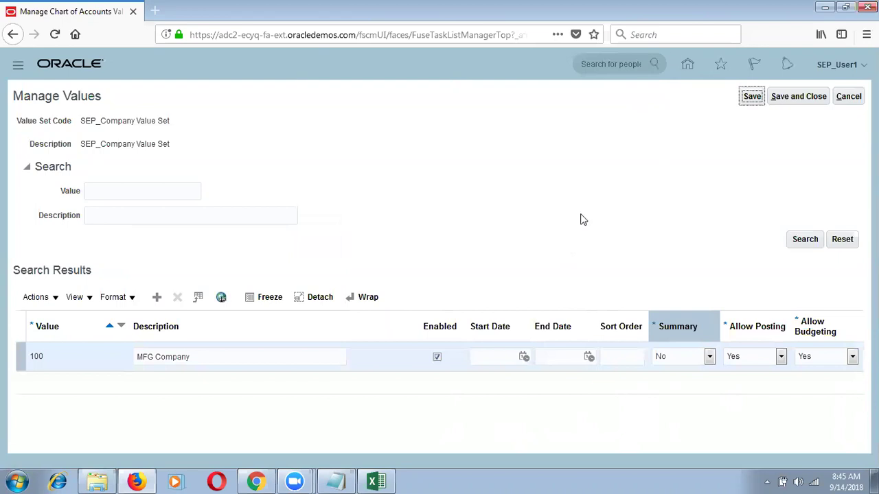
pyautogui.click(798, 96)
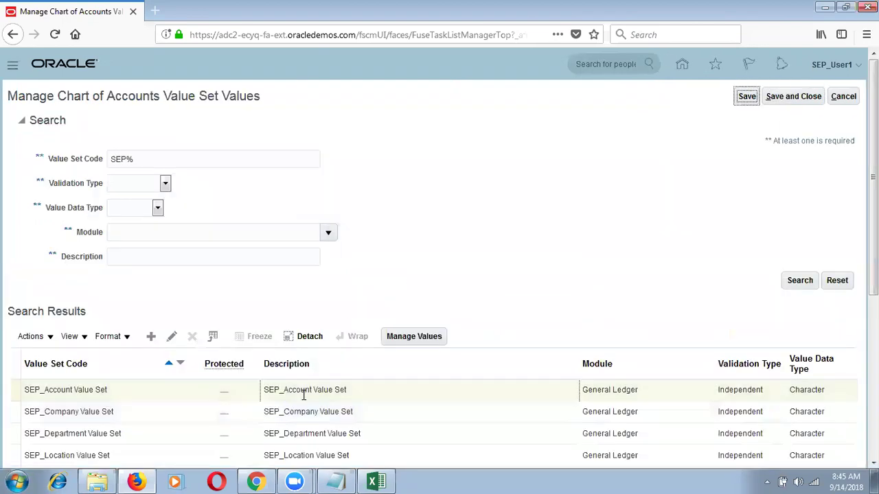
# Add value 10000 'Retained Earnings Account' to SEP_Account Value Set.
pyautogui.click(304, 395)
pyautogui.click(420, 339)
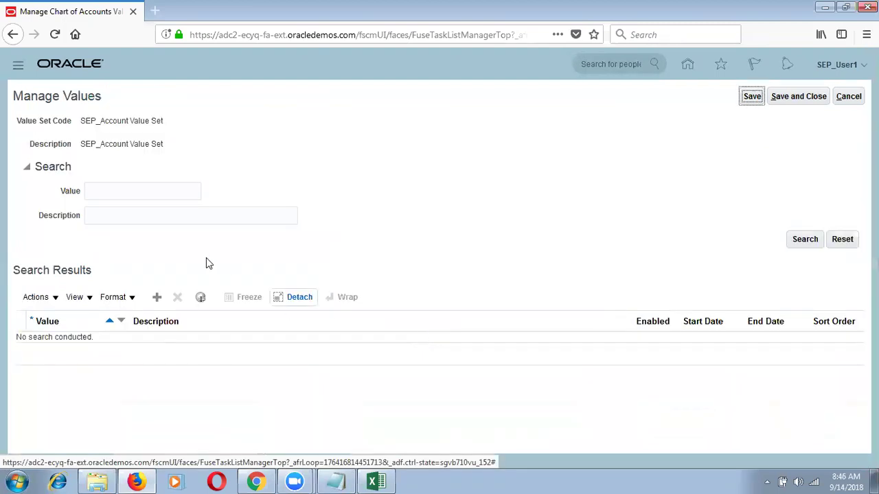
pyautogui.click(157, 297)
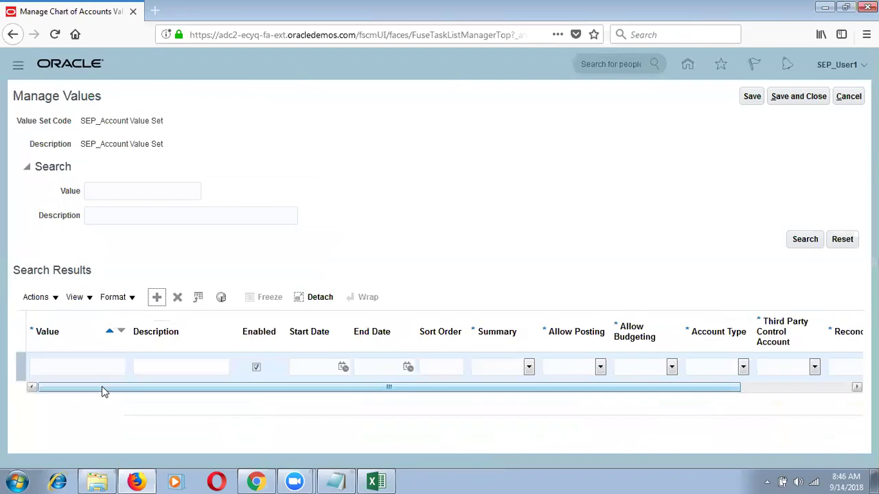
pyautogui.click(80, 365)
pyautogui.write('1')
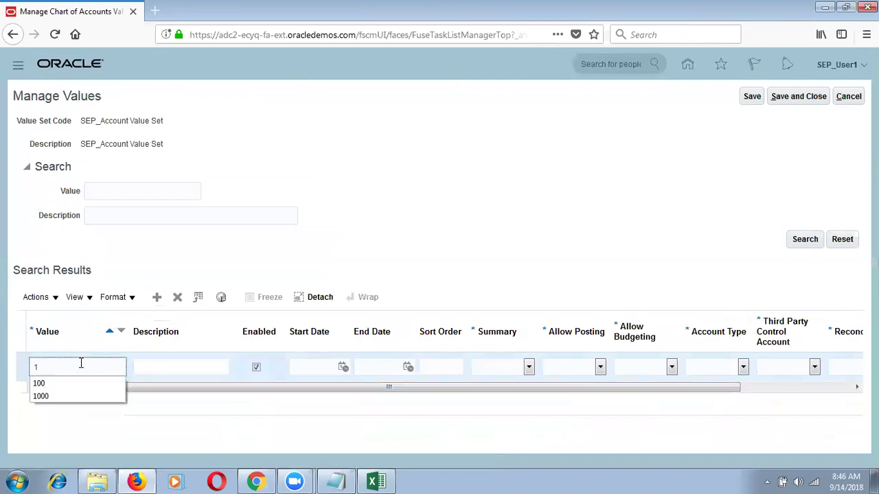
pyautogui.write('0000')
pyautogui.press('Tab')
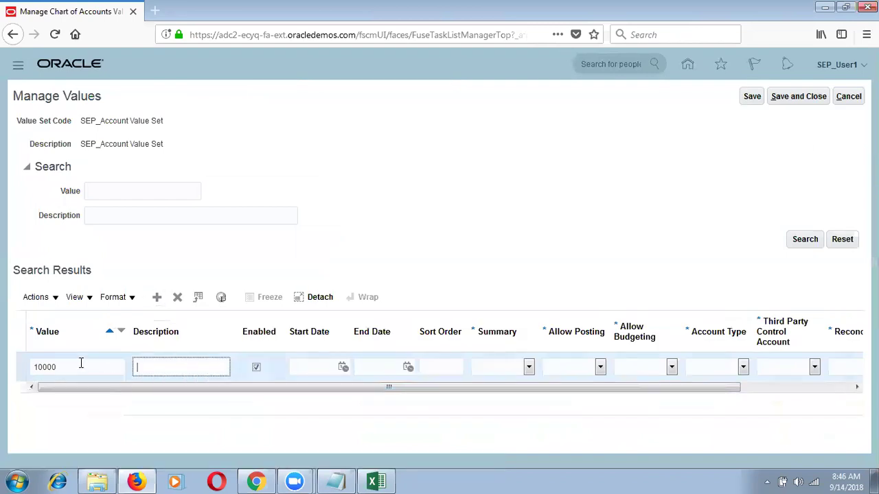
pyautogui.write('Reta')
pyautogui.write('ined Earn')
pyautogui.write('ings A')
pyautogui.write('ccount')
# Set Summary to No and Allow Posting and Allow Budgeting to Yes for 10000.
pyautogui.click(502, 369)
pyautogui.click(501, 398)
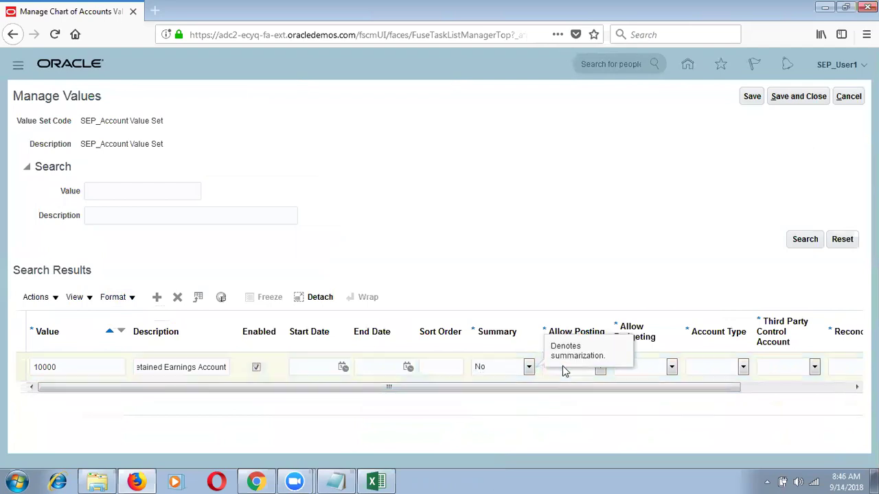
pyautogui.click(572, 373)
pyautogui.click(567, 412)
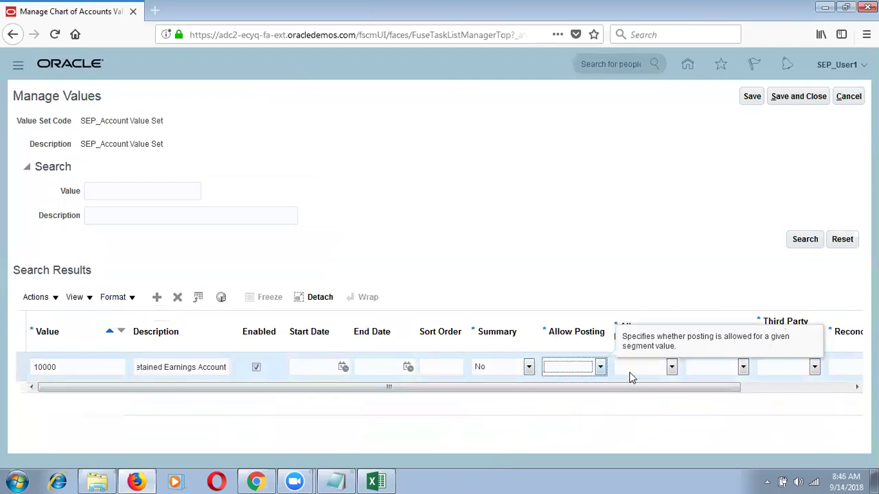
pyautogui.click(639, 371)
pyautogui.click(626, 412)
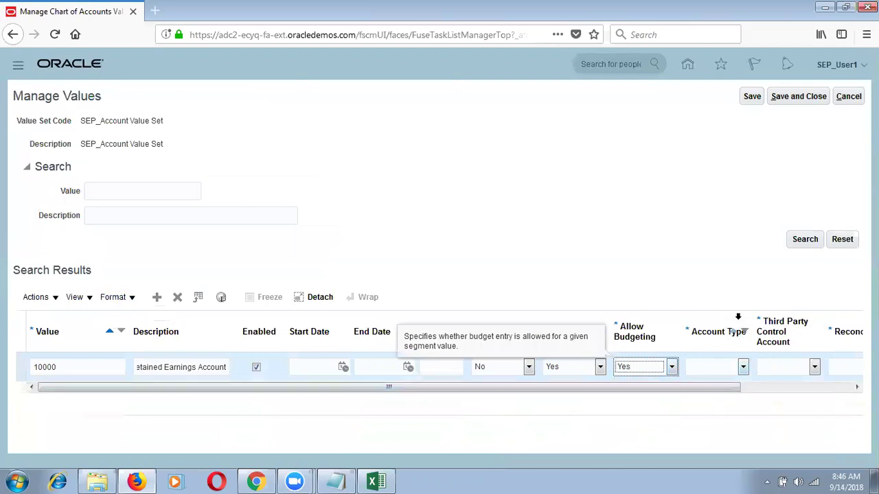
pyautogui.moveTo(718, 387); pyautogui.dragTo(838, 383)
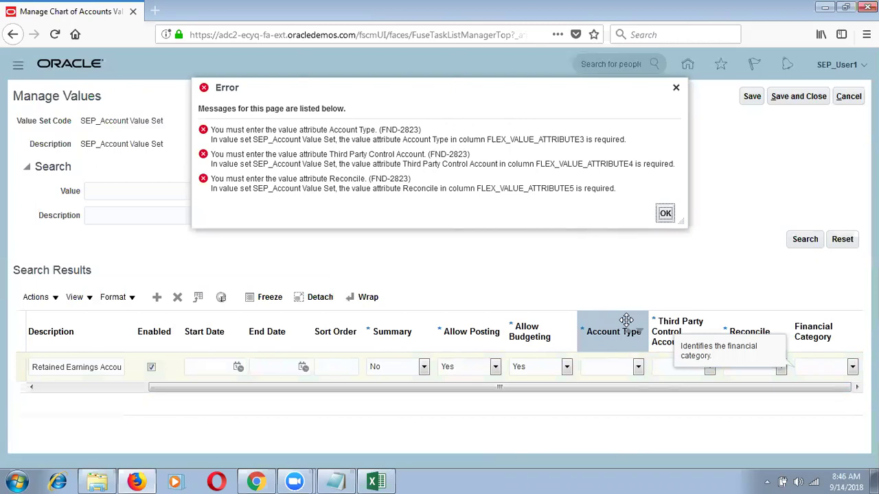
# Set Account Type to Owner's Equity, Third Party Control Account No and Reconcile No.
pyautogui.click(620, 370)
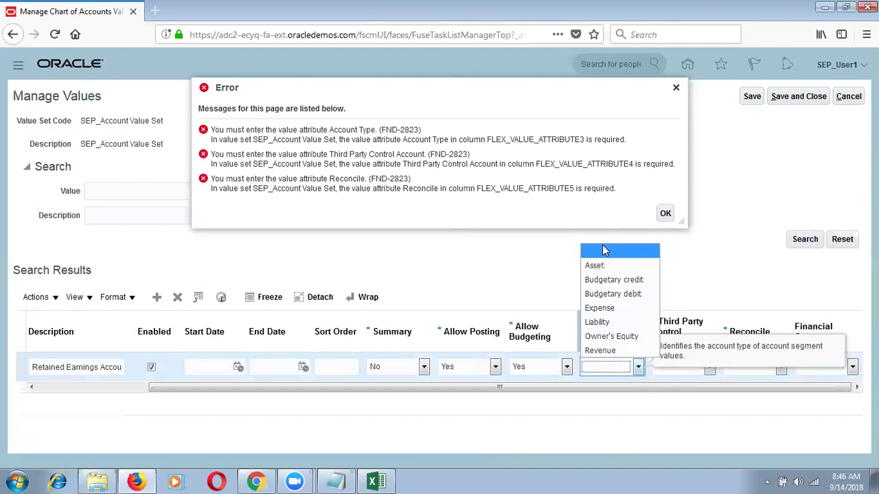
pyautogui.click(610, 336)
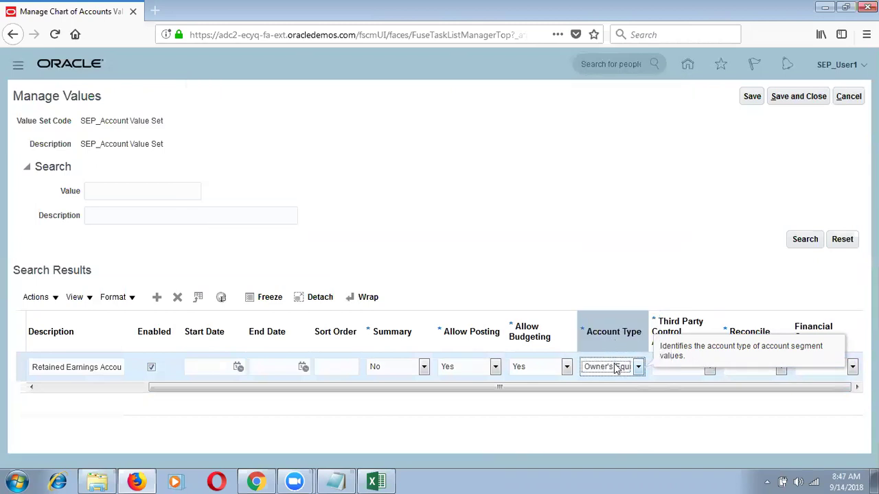
pyautogui.click(675, 368)
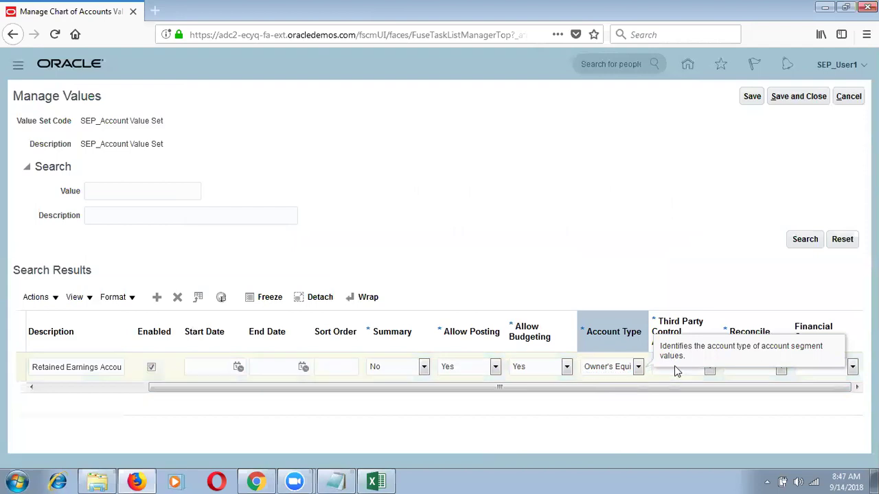
pyautogui.click(708, 372)
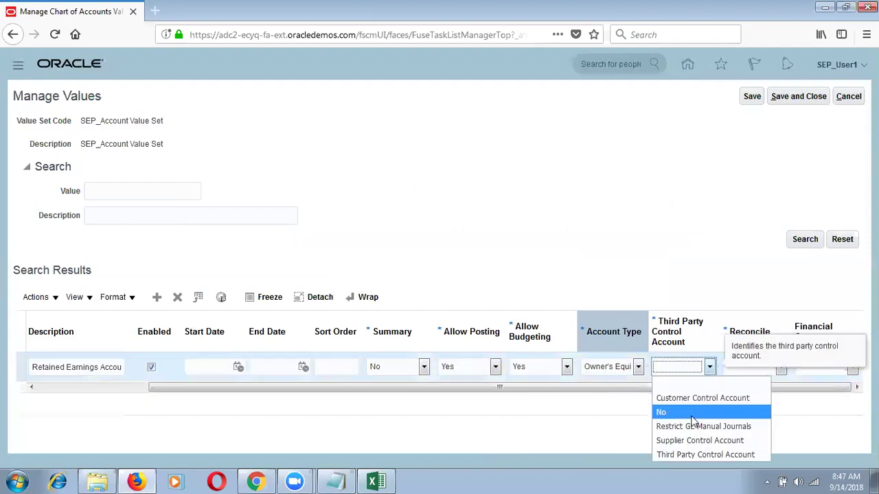
pyautogui.click(692, 414)
pyautogui.click(766, 369)
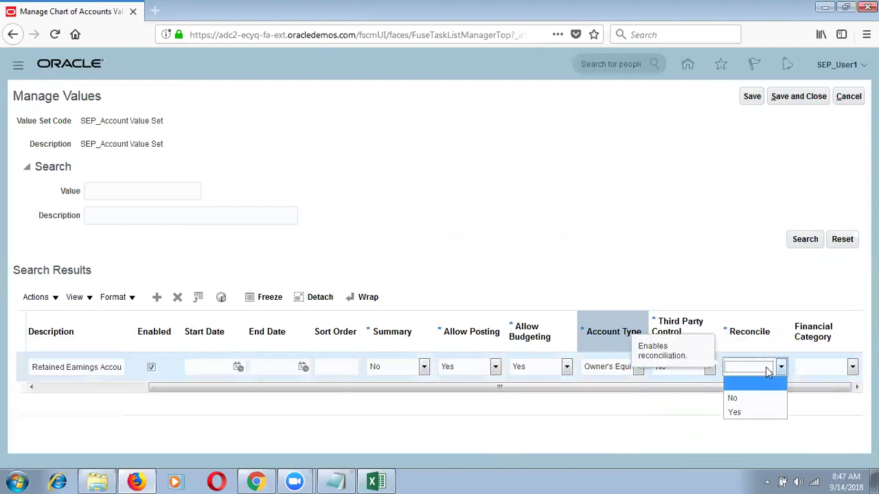
pyautogui.click(754, 401)
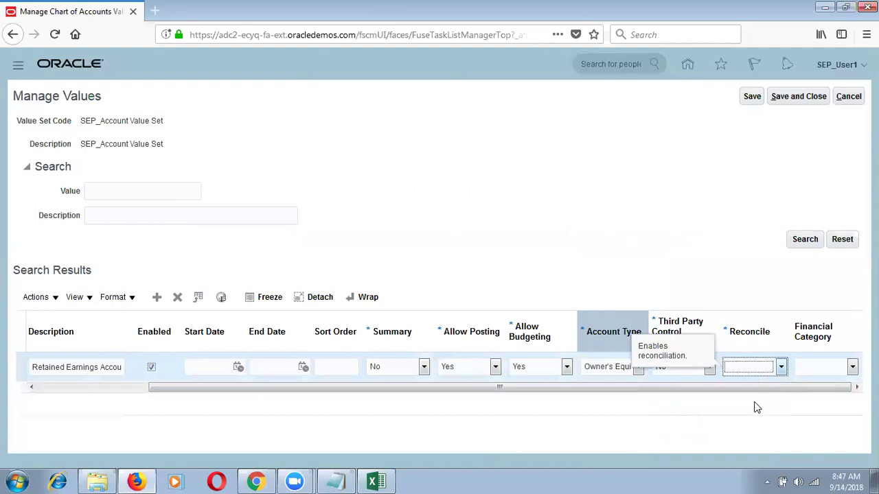
# Leave Financial Category blank and save the Retained Earnings account value.
pyautogui.click(824, 367)
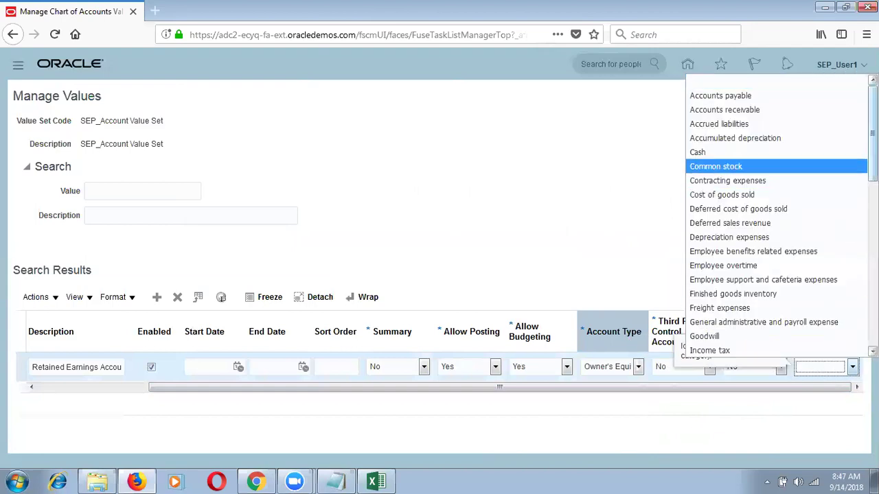
pyautogui.scroll(-5, 776, 219)
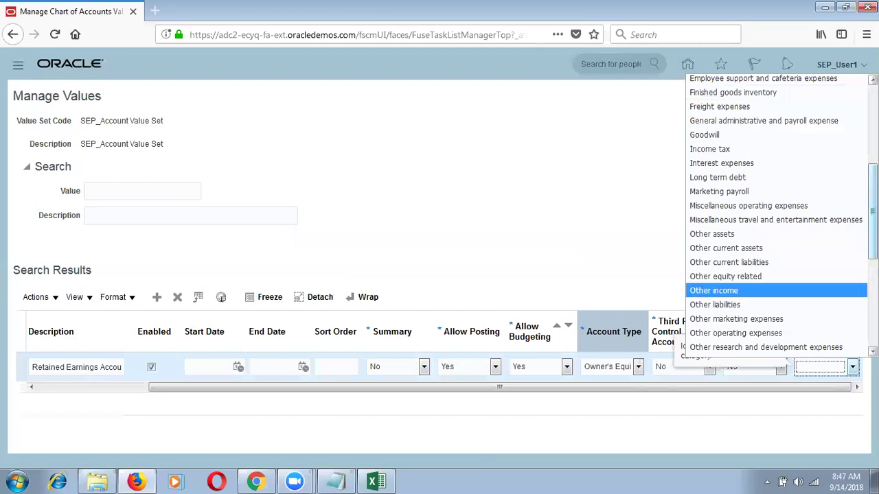
pyautogui.scroll(-1, 776, 216)
pyautogui.scroll(-3, 776, 216)
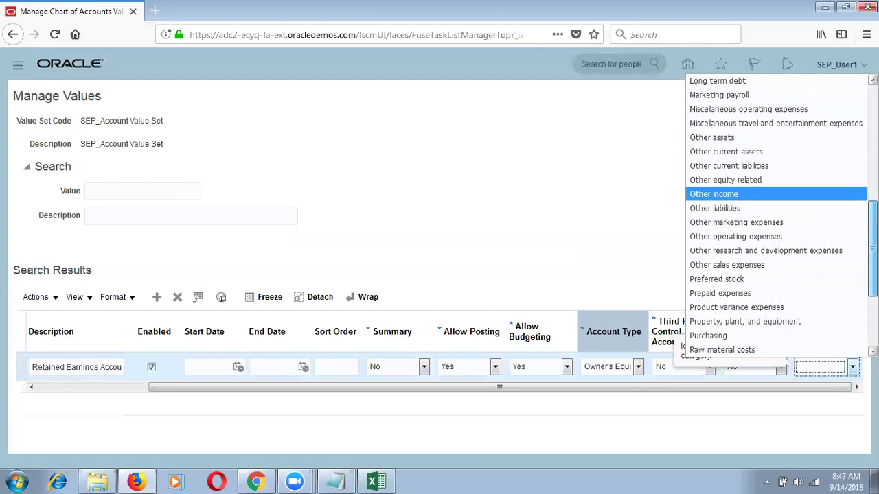
pyautogui.scroll(2, 776, 216)
pyautogui.scroll(1, 775, 215)
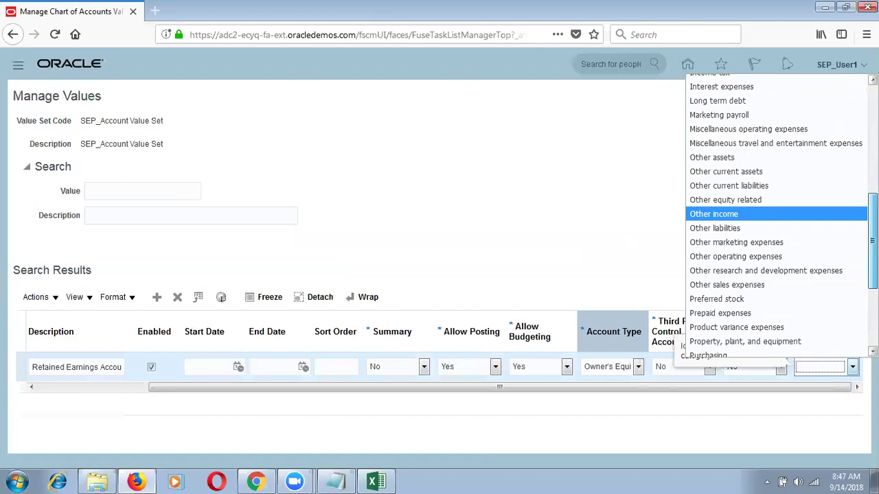
pyautogui.scroll(1, 849, 253)
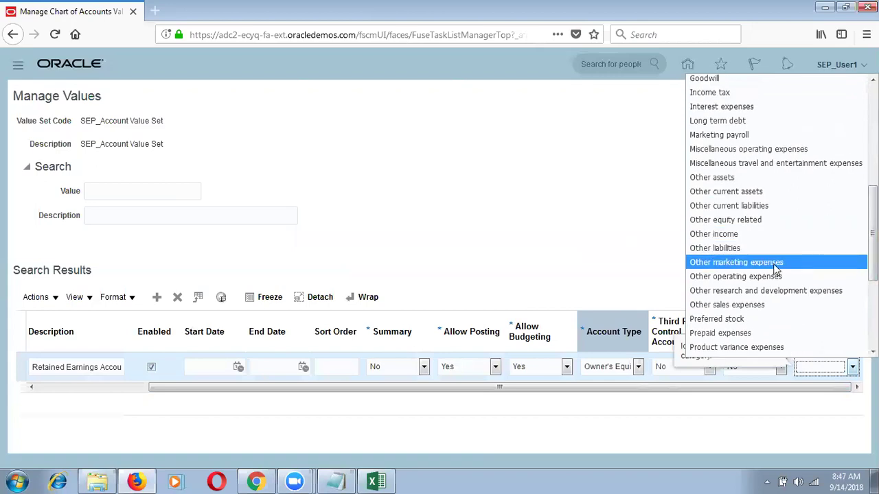
pyautogui.click(767, 219)
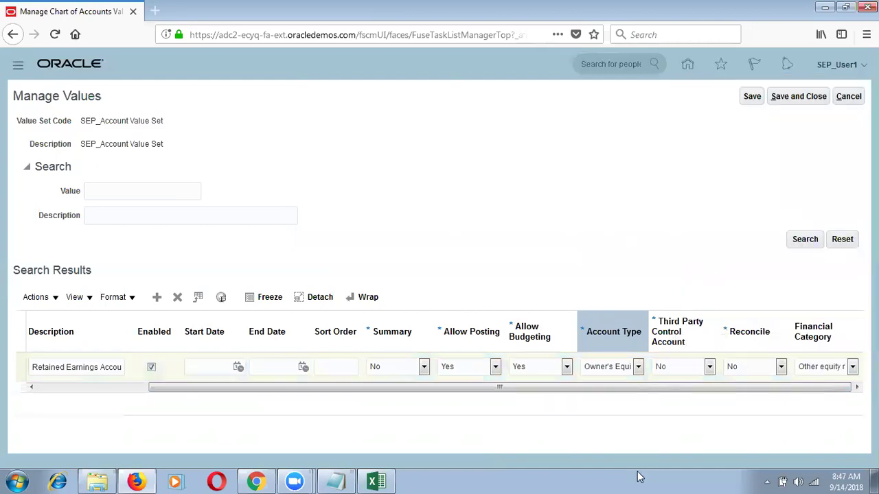
pyautogui.click(850, 364)
pyautogui.press('pageup')
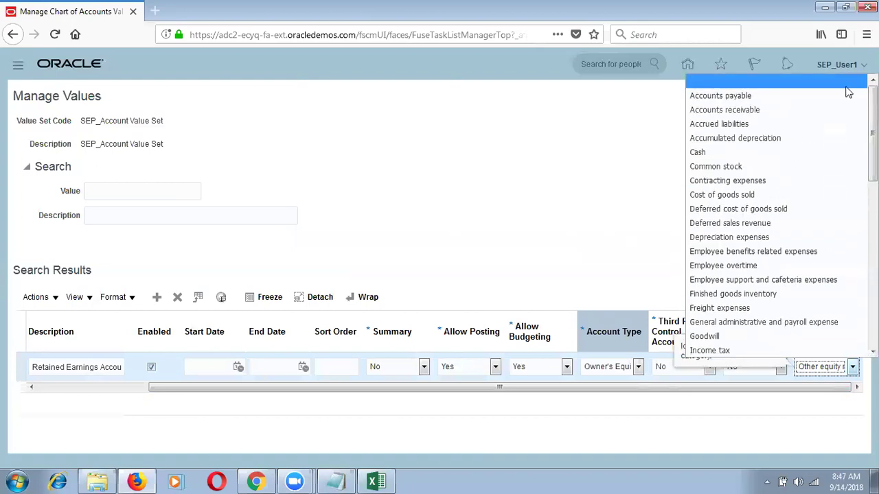
pyautogui.press('Escape')
pyautogui.press('Escape')
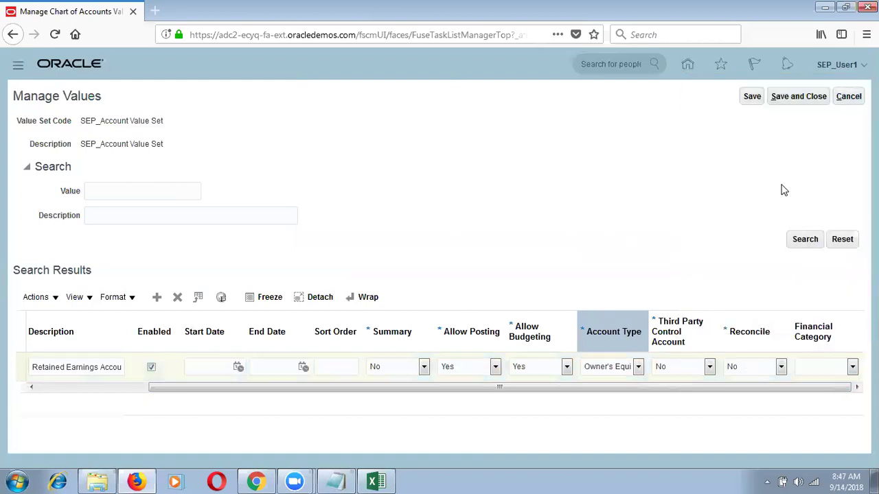
pyautogui.click(751, 96)
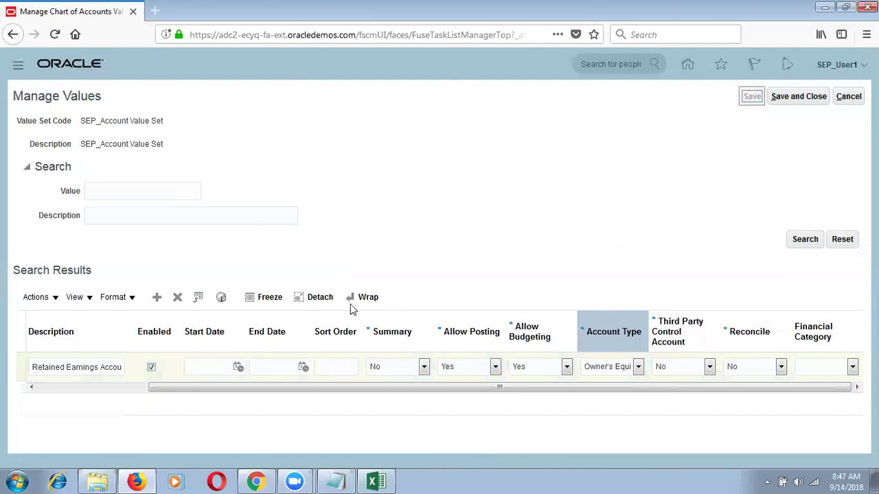
# Add 99999 Miscellaneous Account with Account Type Revenue, save, and close to the value set list.
pyautogui.click(157, 299)
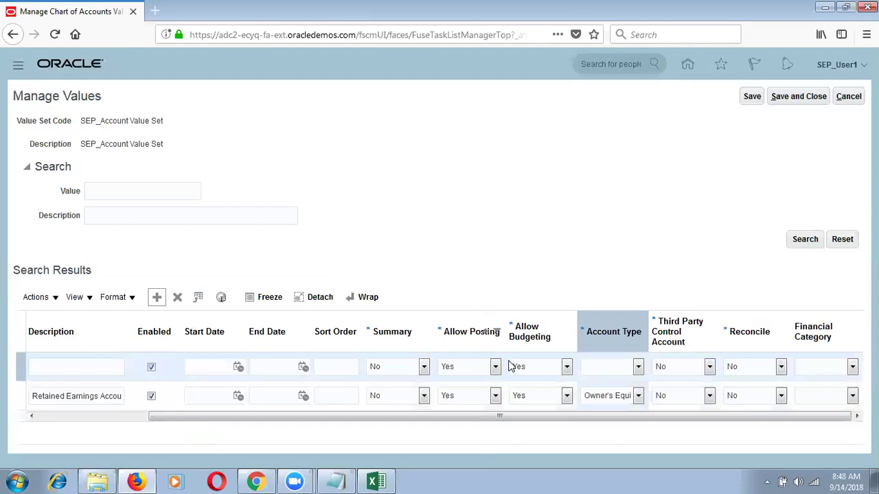
pyautogui.click(94, 416)
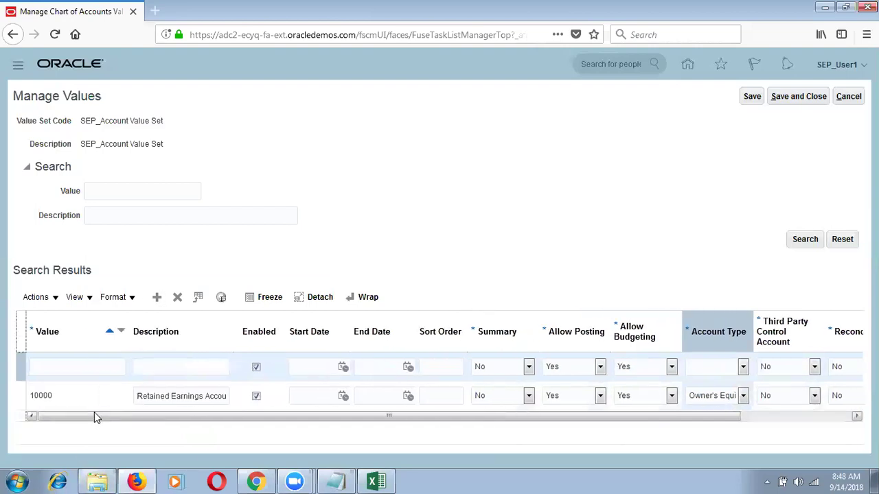
pyautogui.click(74, 370)
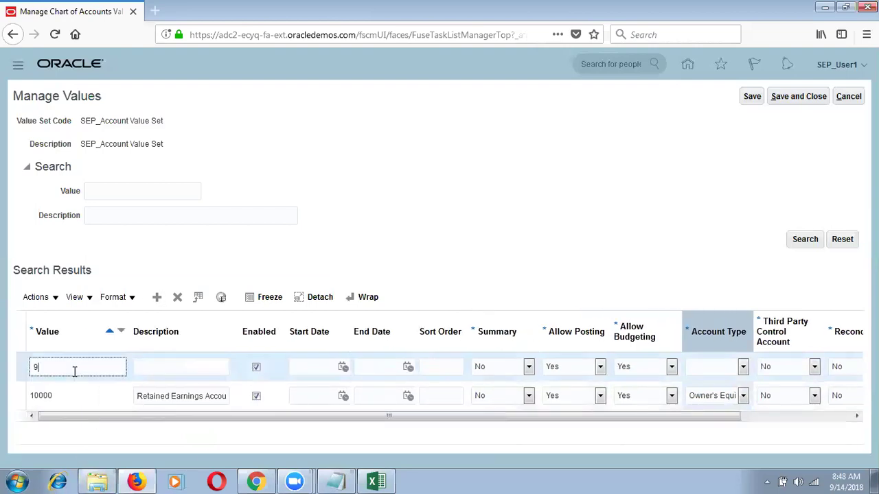
pyautogui.press('Tab')
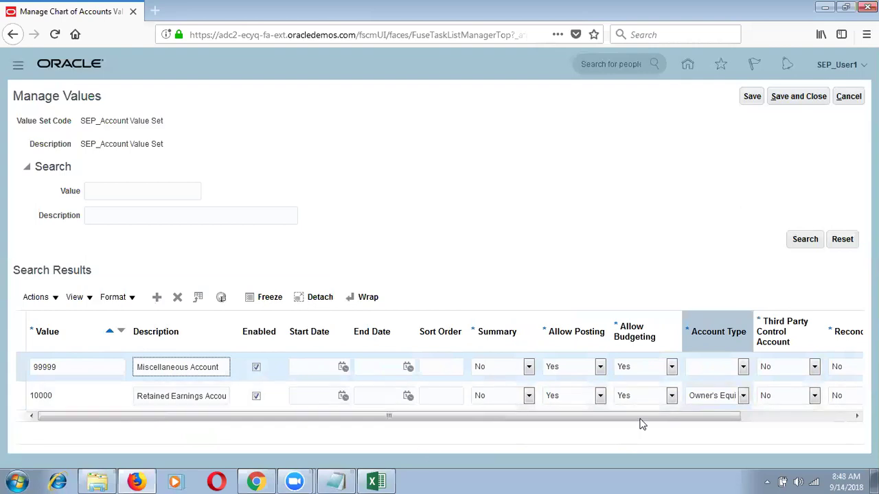
pyautogui.click(724, 370)
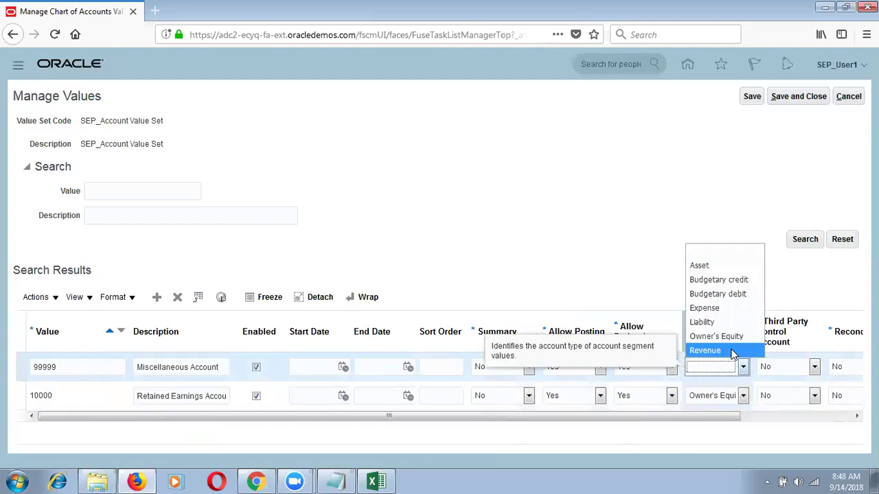
pyautogui.click(705, 351)
pyautogui.click(751, 96)
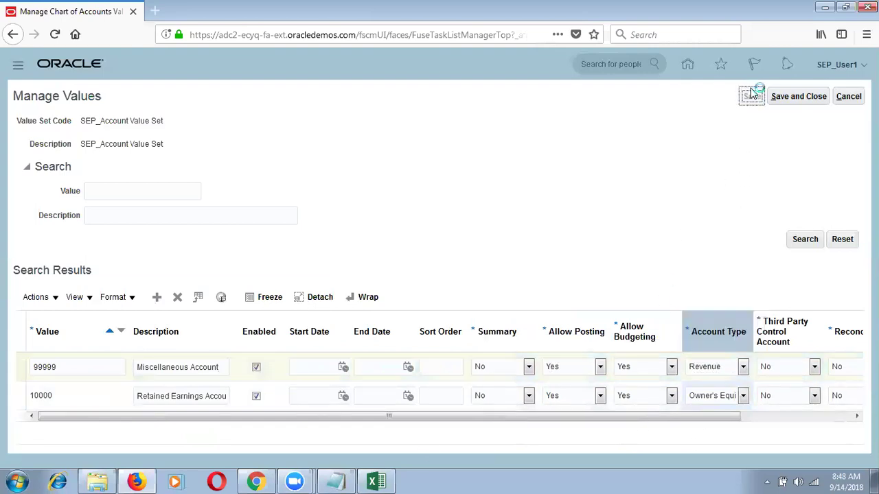
pyautogui.click(798, 97)
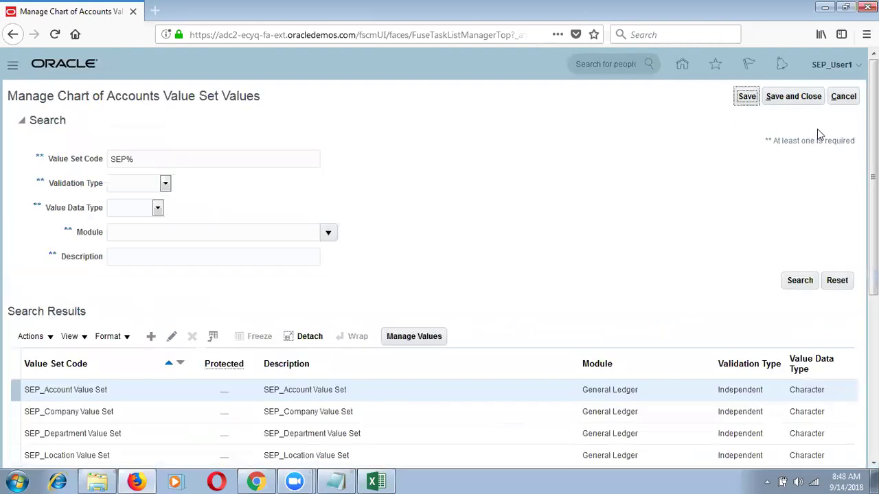
# Add value 000 'No Department' to SEP_Department Value Set.
pyautogui.click(391, 435)
pyautogui.click(434, 336)
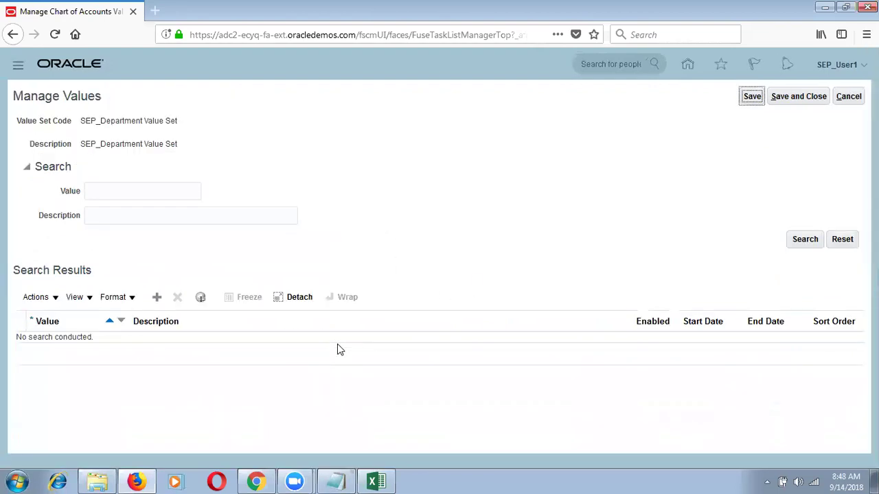
pyautogui.click(155, 301)
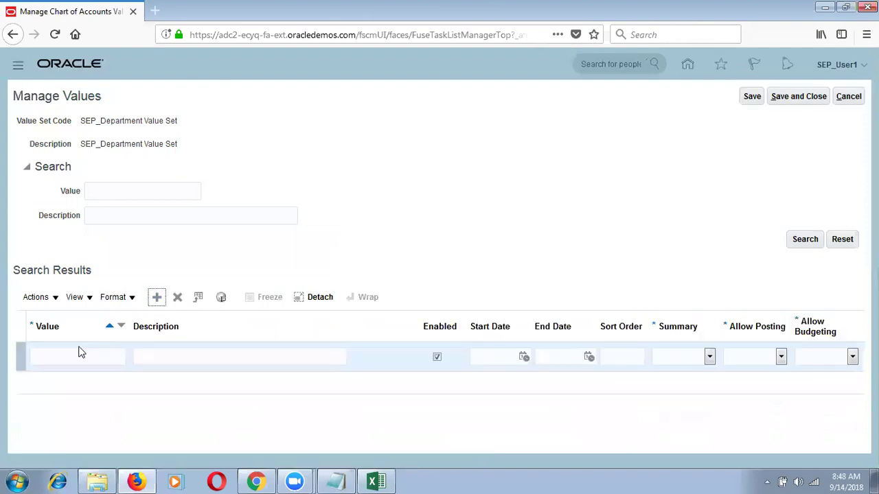
pyautogui.click(80, 355)
pyautogui.write('000')
pyautogui.press('Tab')
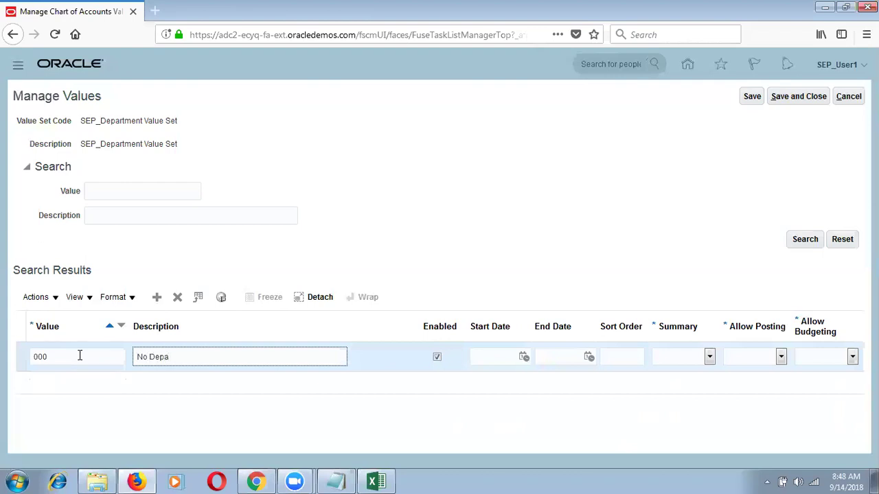
# Set Summary No, Allow Posting and Allow Budgeting Yes, then save and close.
pyautogui.click(683, 357)
pyautogui.click(678, 390)
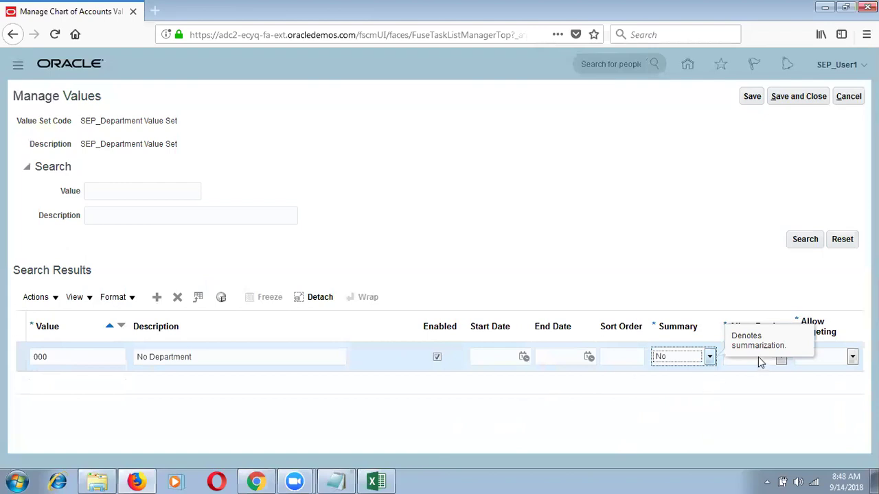
pyautogui.click(760, 362)
pyautogui.click(741, 402)
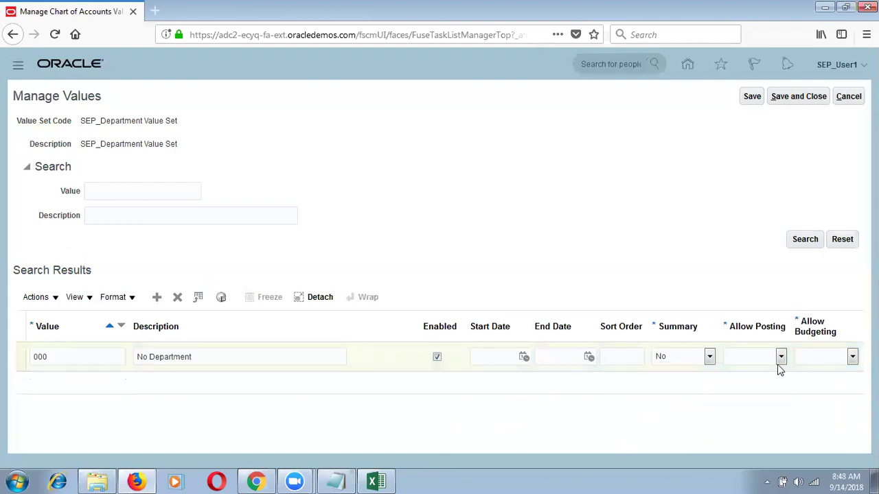
pyautogui.click(779, 366)
pyautogui.click(772, 390)
pyautogui.click(769, 362)
pyautogui.click(749, 403)
pyautogui.click(829, 357)
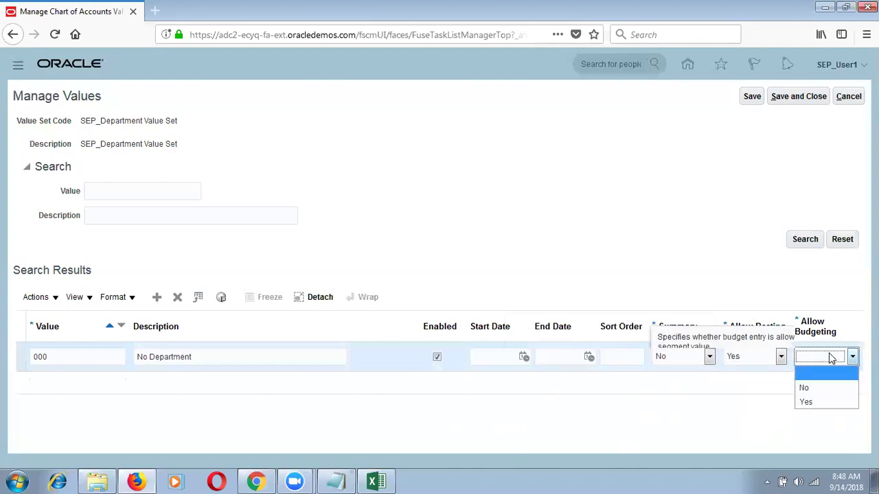
pyautogui.click(815, 401)
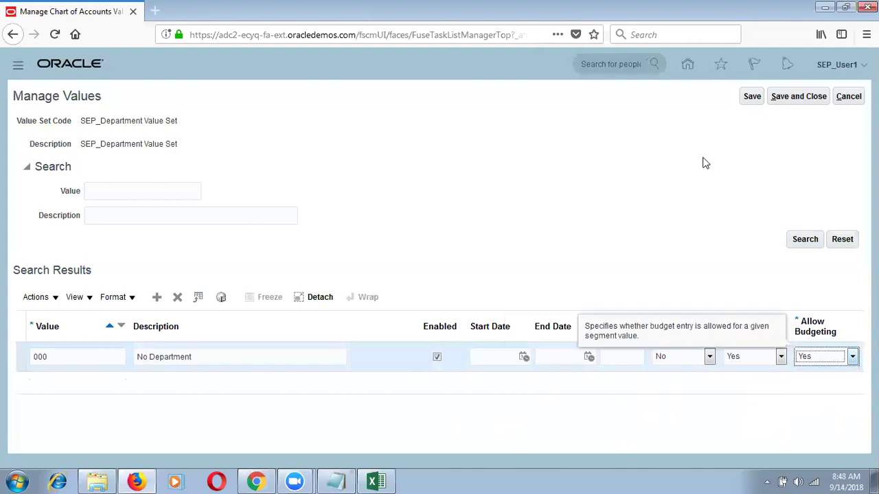
pyautogui.click(753, 97)
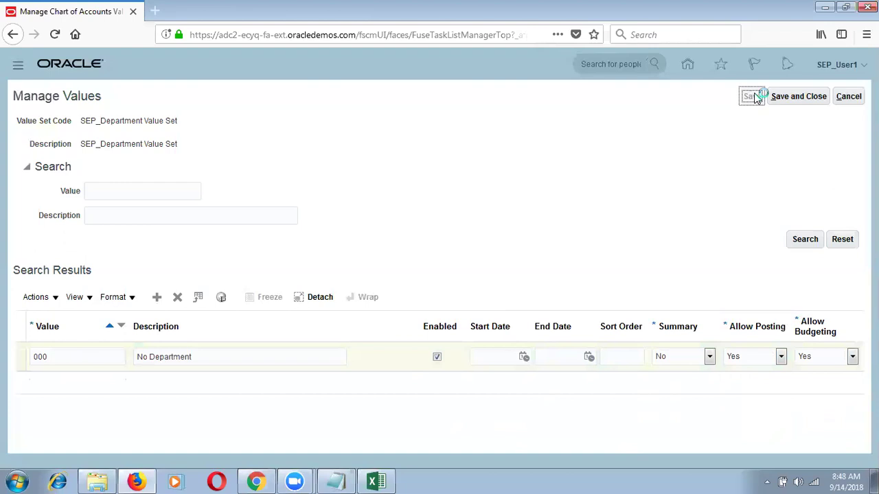
pyautogui.click(774, 96)
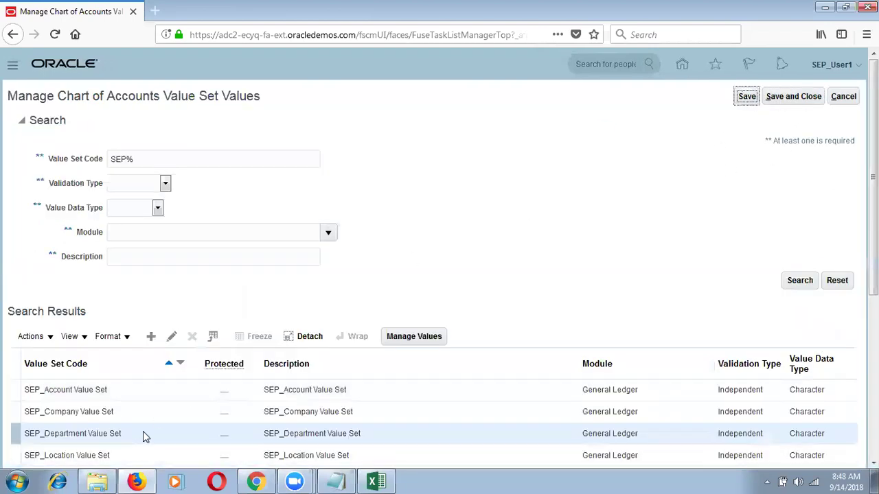
# Add value 000 'No Location' to SEP_Location Value Set.
pyautogui.click(418, 337)
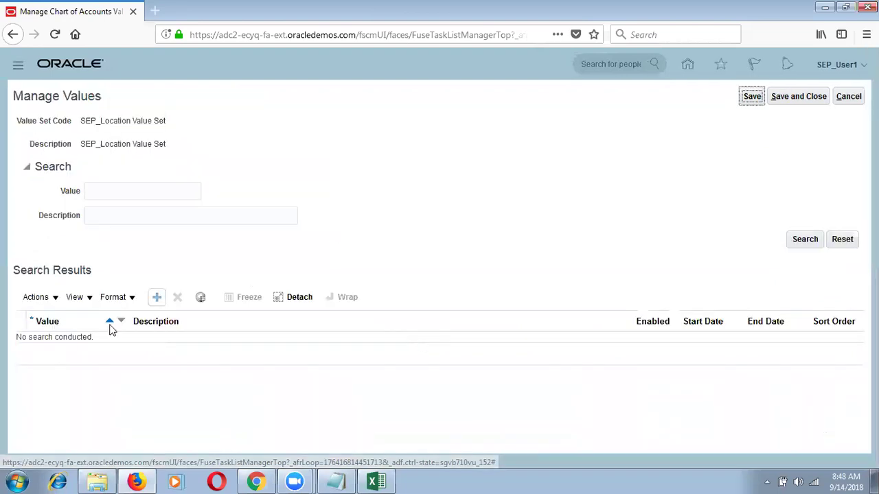
pyautogui.click(156, 297)
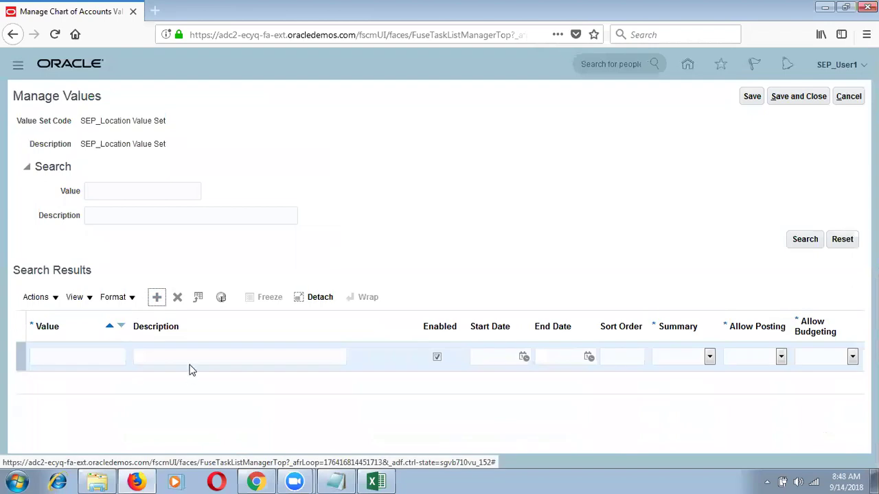
pyautogui.click(83, 356)
pyautogui.write('000')
pyautogui.press('Tab')
pyautogui.write('No Lo')
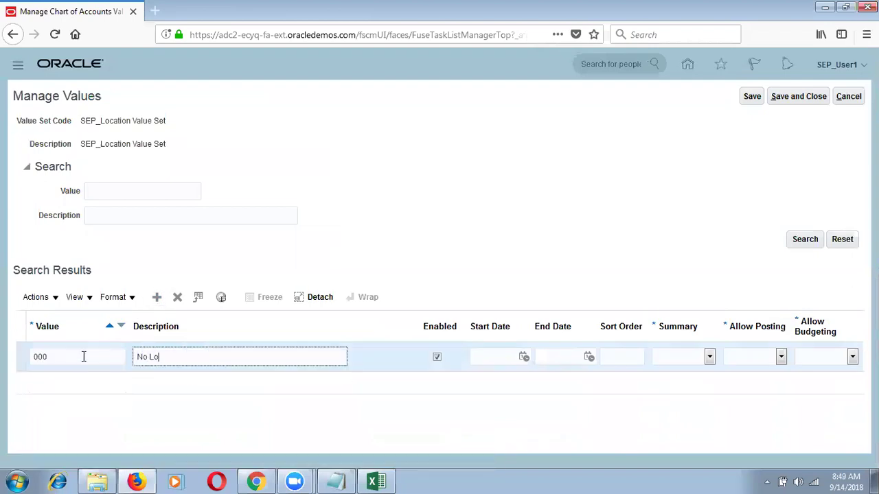
pyautogui.write('cation')
# Set Summary No, Allow Posting and Allow Budgeting Yes, and save the row.
pyautogui.click(709, 356)
pyautogui.click(679, 391)
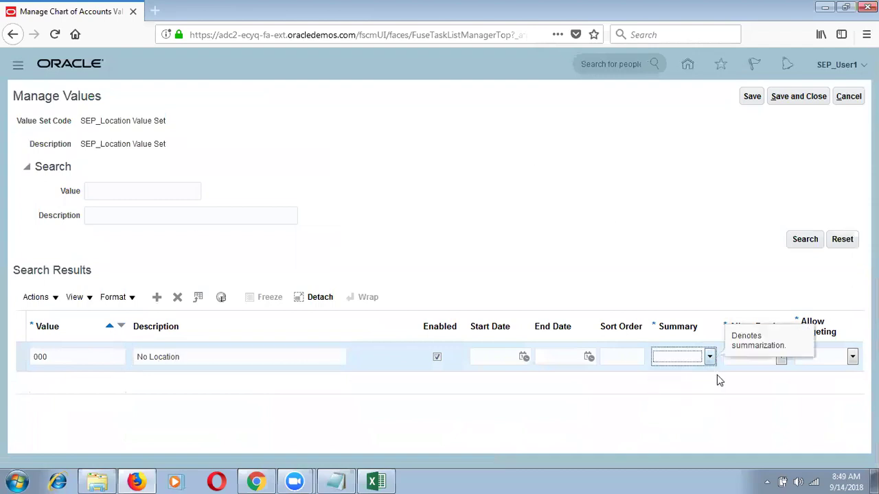
pyautogui.click(780, 356)
pyautogui.click(747, 401)
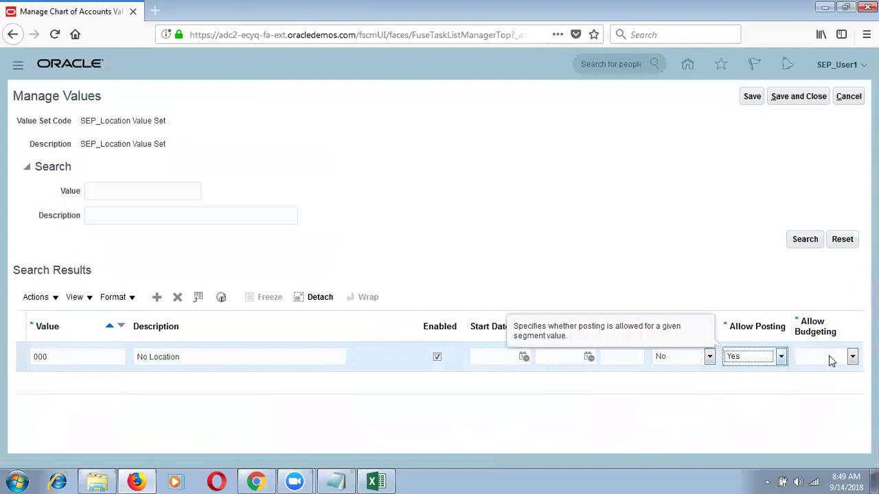
pyautogui.click(833, 356)
pyautogui.click(803, 405)
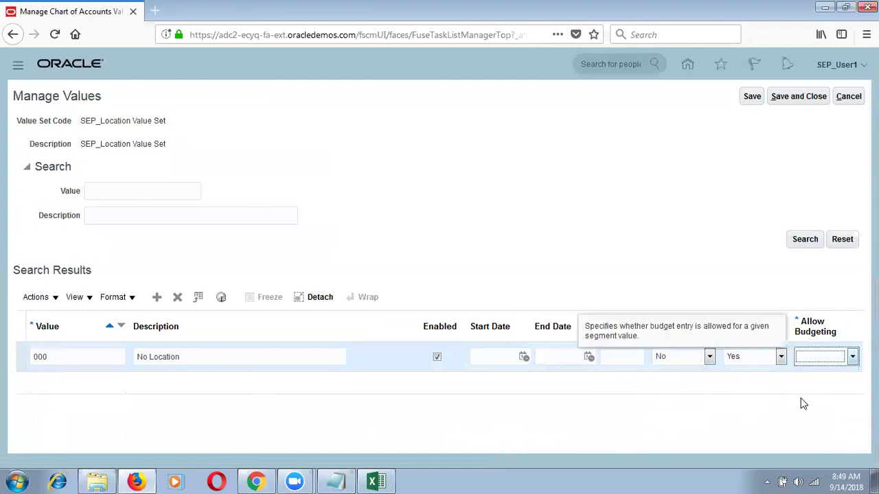
pyautogui.click(753, 98)
# Close the location values, review SEP_US_Company and SEP_Company, and return to Setup: Procurement.
pyautogui.click(803, 97)
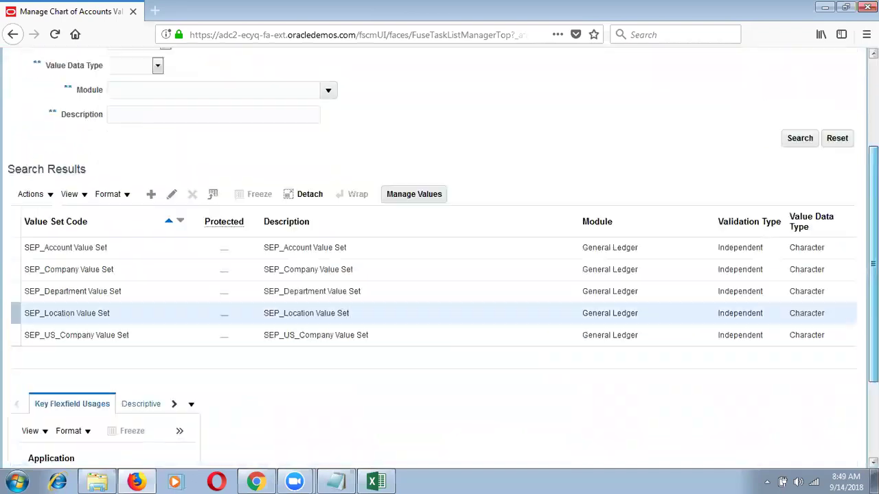
pyautogui.scroll(-3, 570, 243)
pyautogui.click(422, 291)
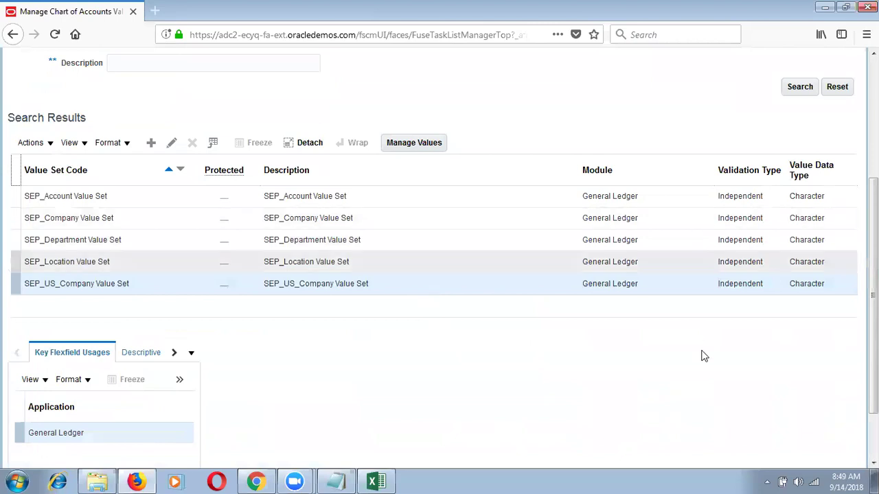
pyautogui.click(465, 290)
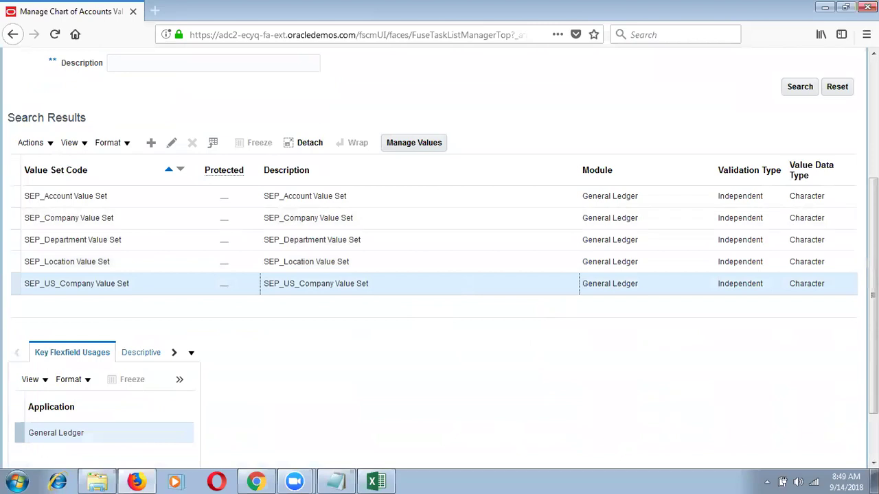
pyautogui.scroll(5, 465, 290)
pyautogui.click(382, 412)
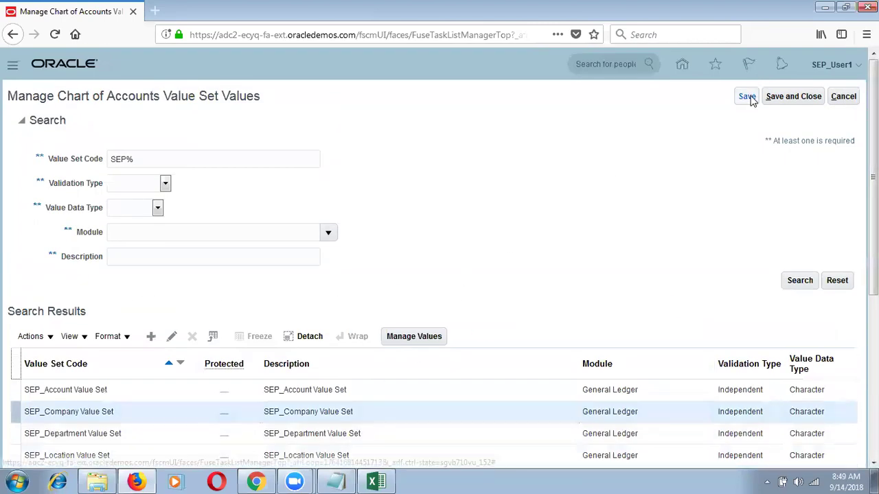
pyautogui.click(794, 96)
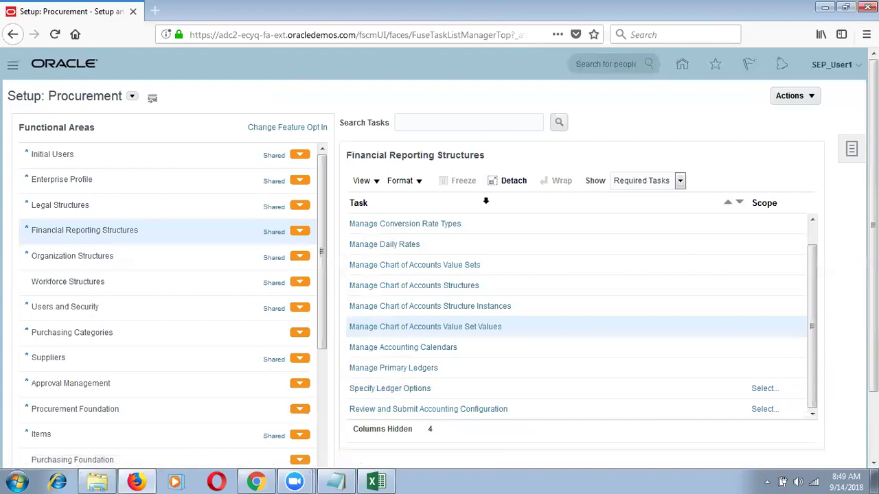
# Open the scope selection for the Specify Ledger Options task.
pyautogui.click(486, 199)
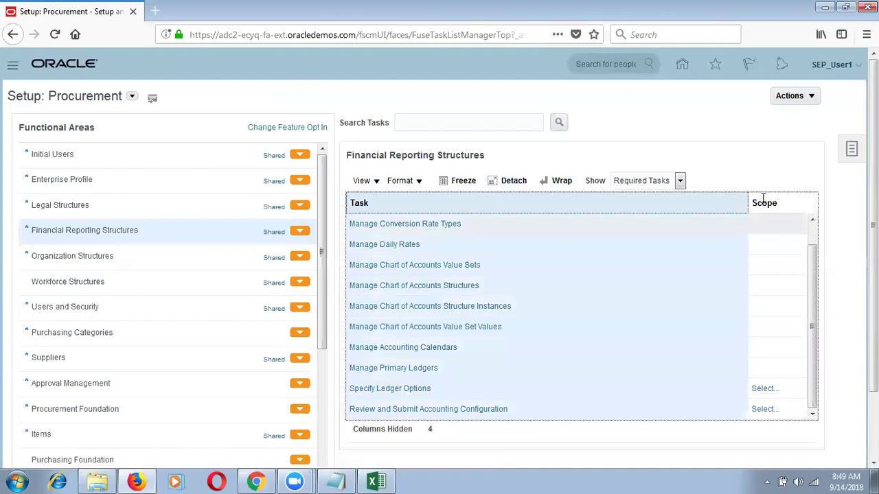
pyautogui.click(763, 200)
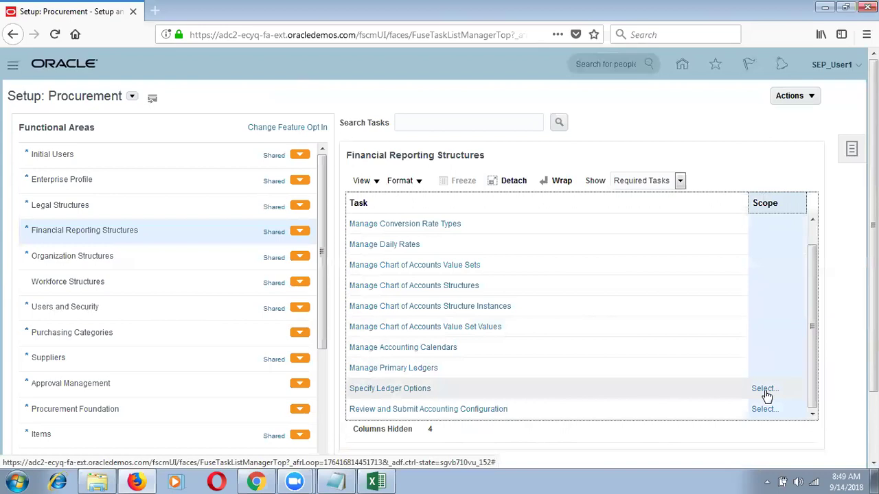
pyautogui.click(405, 397)
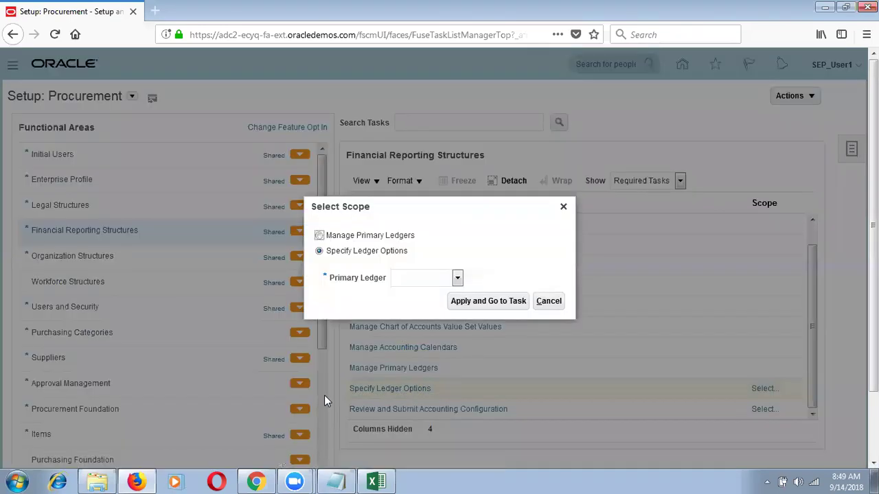
# Scope the Specify Ledger Options task to an existing primary ledger.
pyautogui.click(367, 254)
pyautogui.click(455, 278)
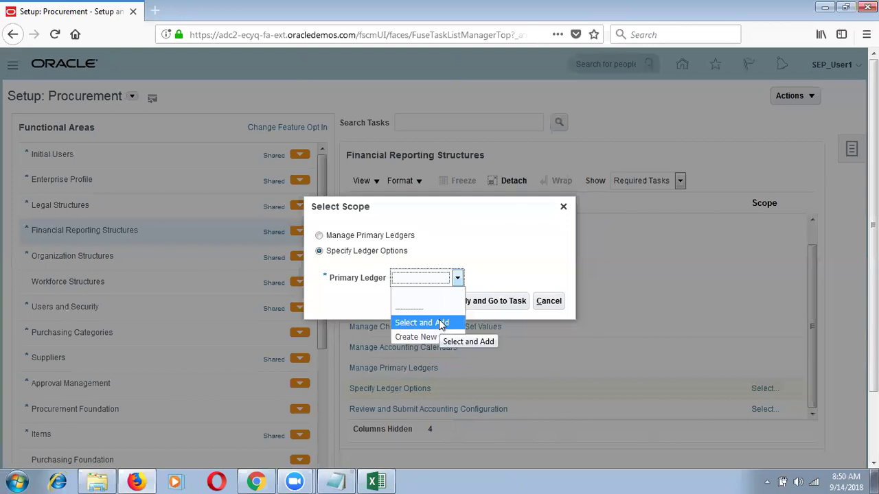
pyautogui.click(440, 323)
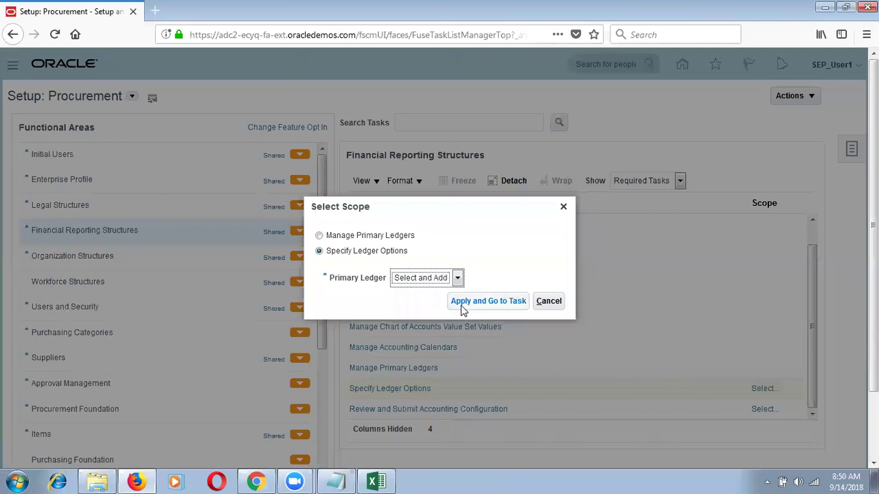
pyautogui.click(462, 305)
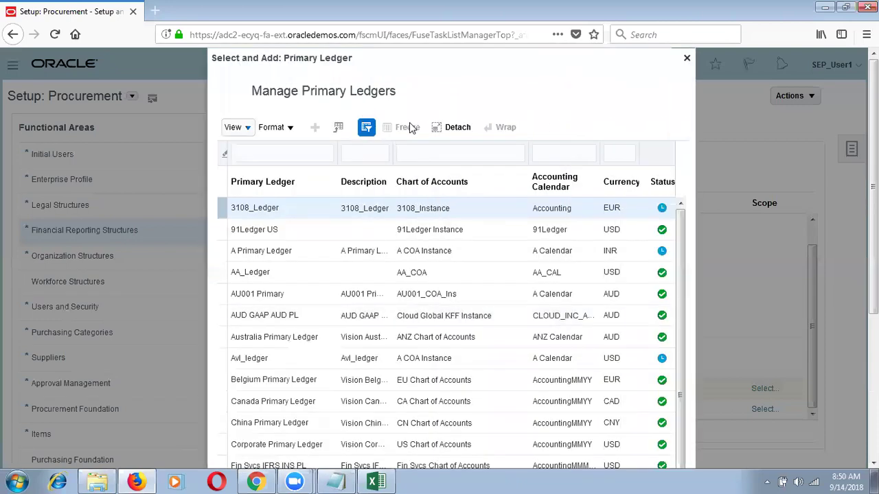
# Filter primary ledgers by 'SEP%' and select SEP_IN_Primary Ledger to open its options.
pyautogui.click(237, 151)
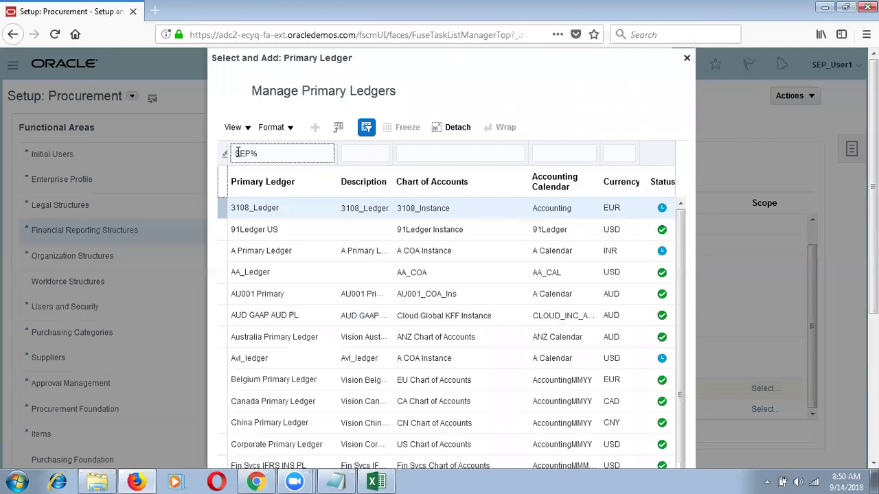
pyautogui.write('SEP%')
pyautogui.press('Return')
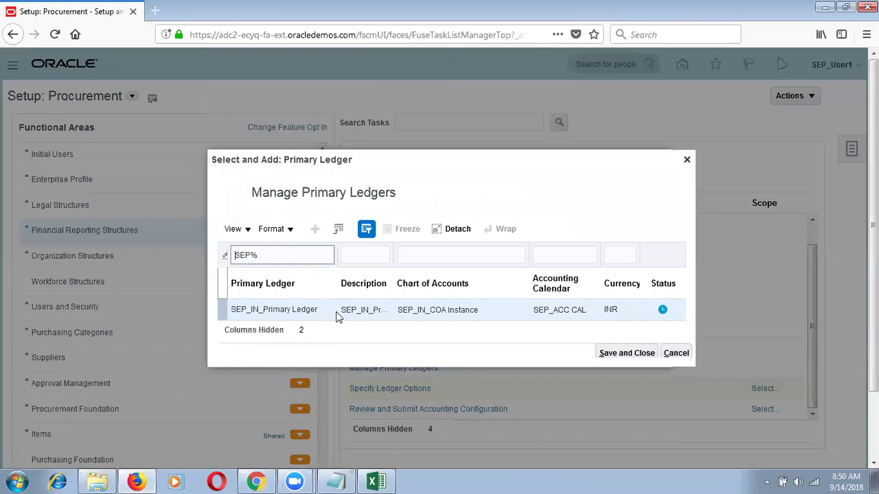
pyautogui.click(335, 311)
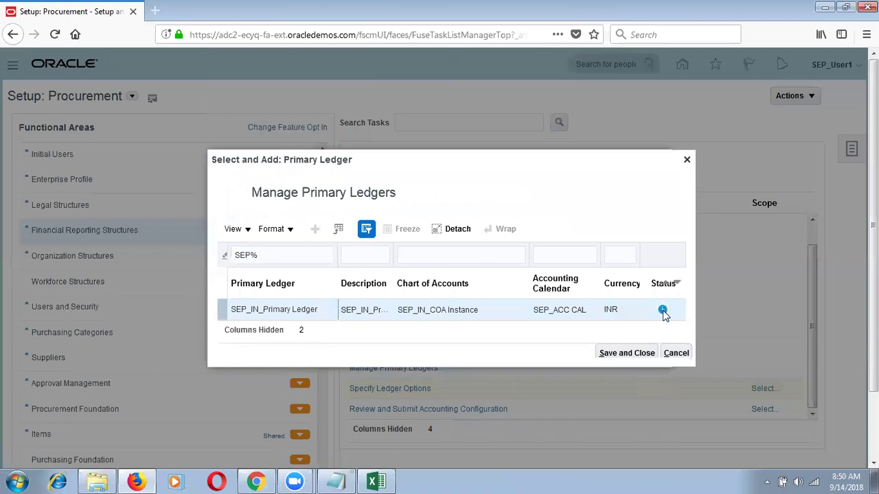
pyautogui.click(625, 355)
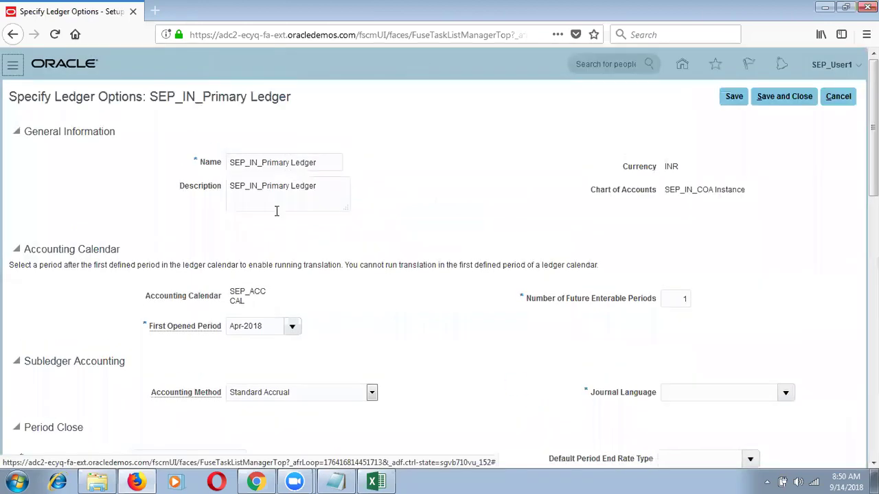
pyautogui.moveTo(289, 95); pyautogui.dragTo(152, 93)
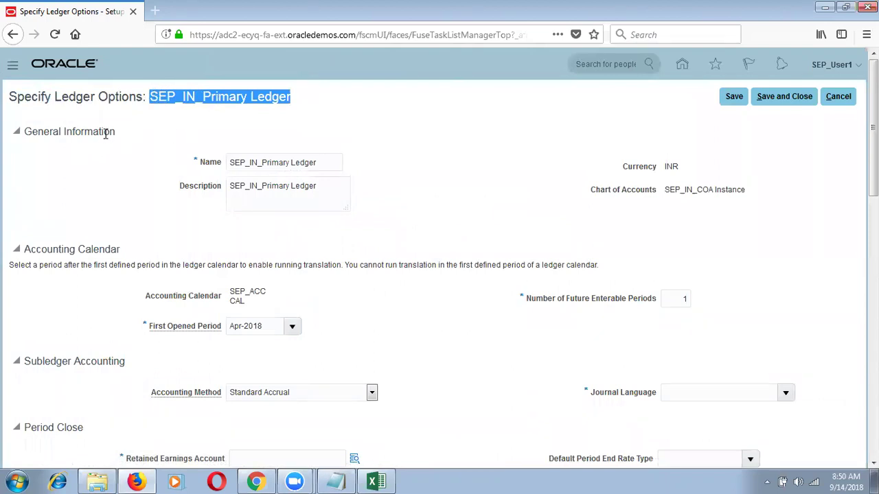
pyautogui.moveTo(105, 131); pyautogui.dragTo(95, 134)
pyautogui.click(317, 166)
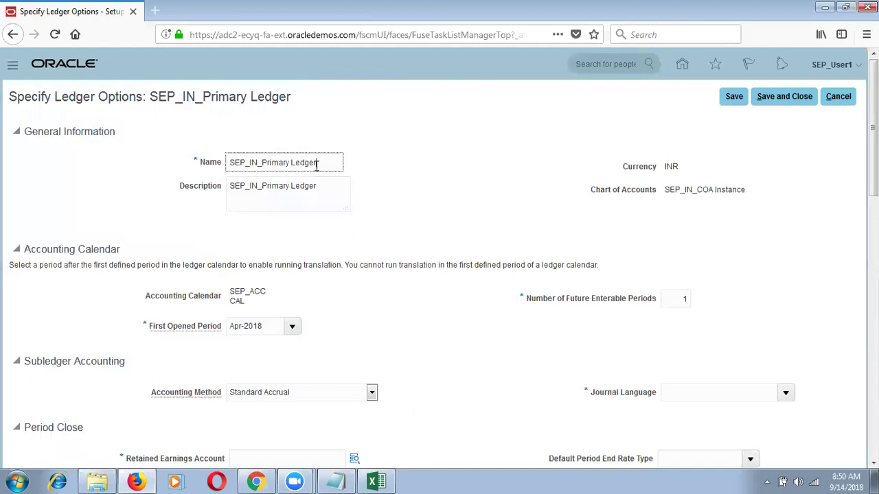
pyautogui.moveTo(747, 190); pyautogui.dragTo(658, 205)
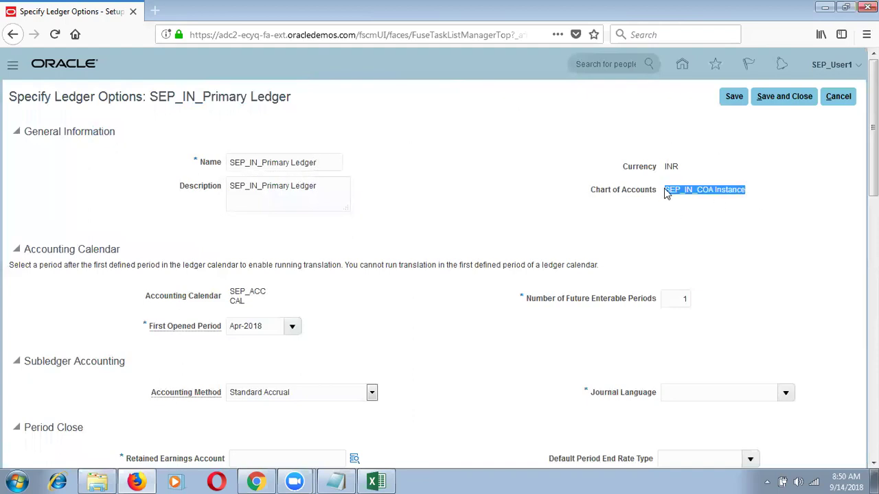
pyautogui.doubleClick(670, 167)
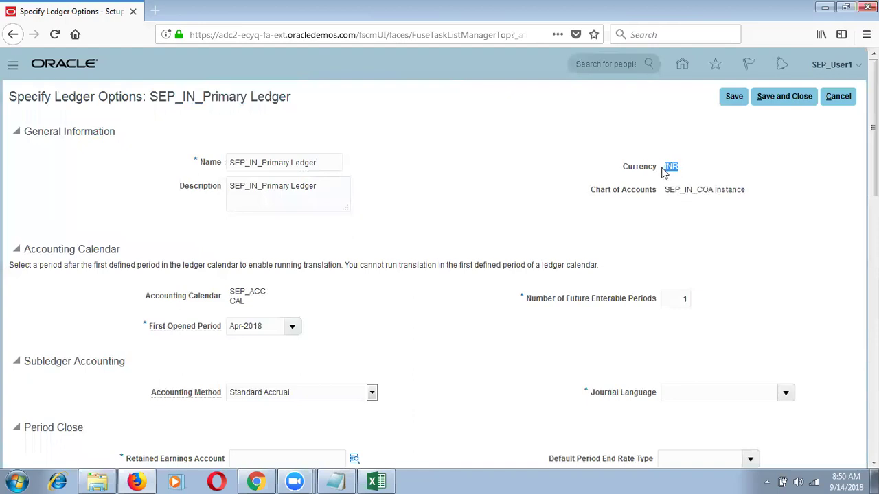
pyautogui.moveTo(872, 127); pyautogui.dragTo(872, 144)
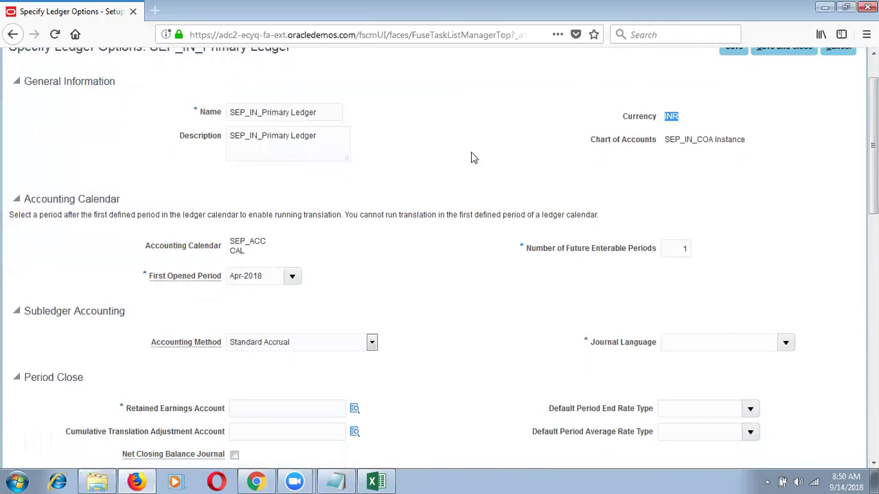
pyautogui.moveTo(222, 228); pyautogui.dragTo(258, 278)
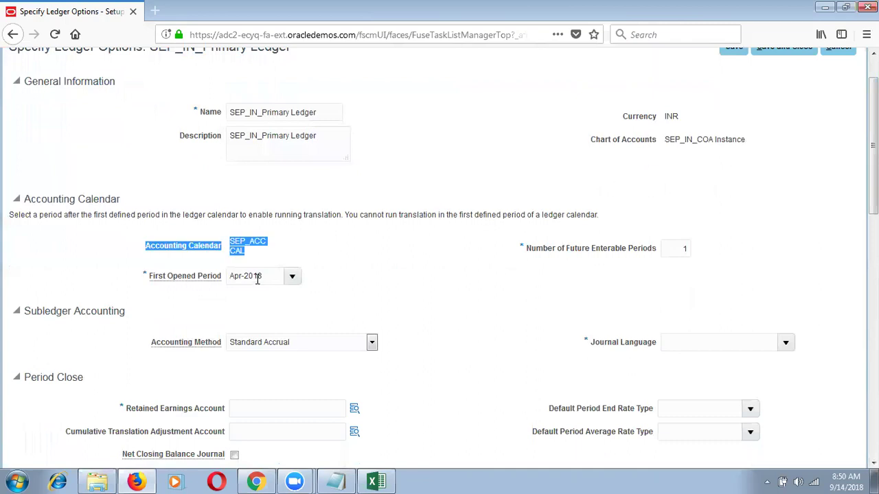
pyautogui.click(269, 278)
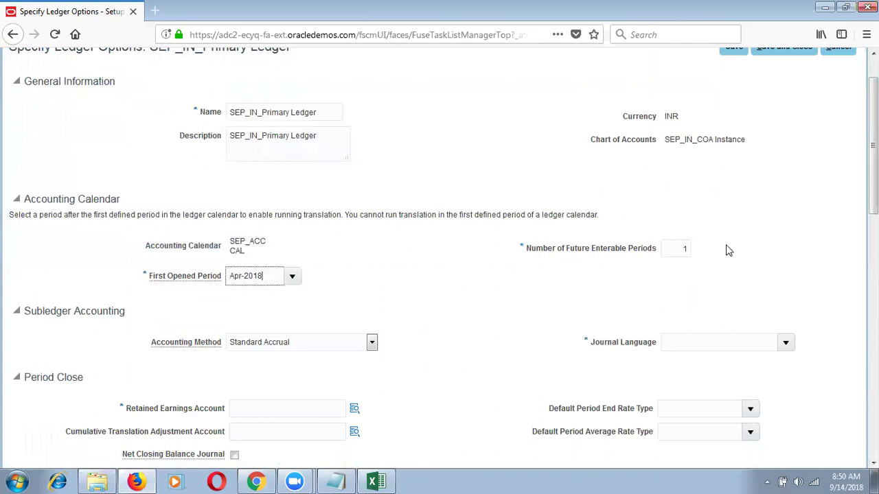
pyautogui.click(686, 248)
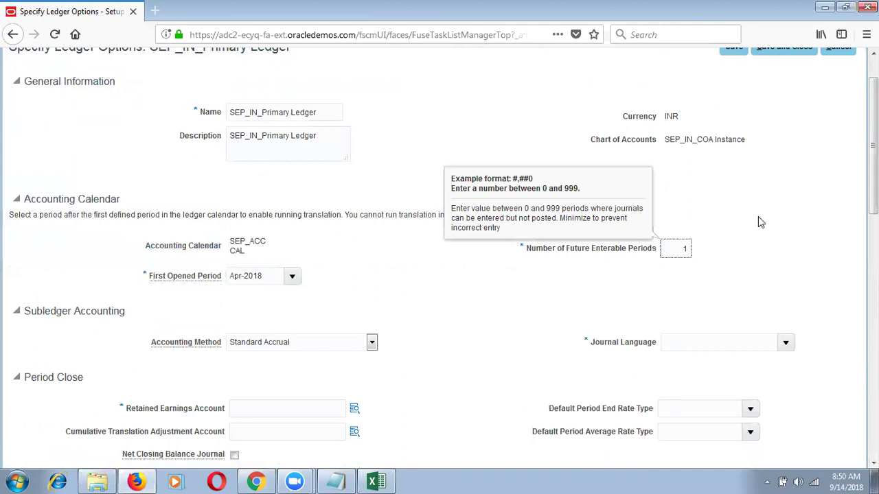
pyautogui.click(817, 262)
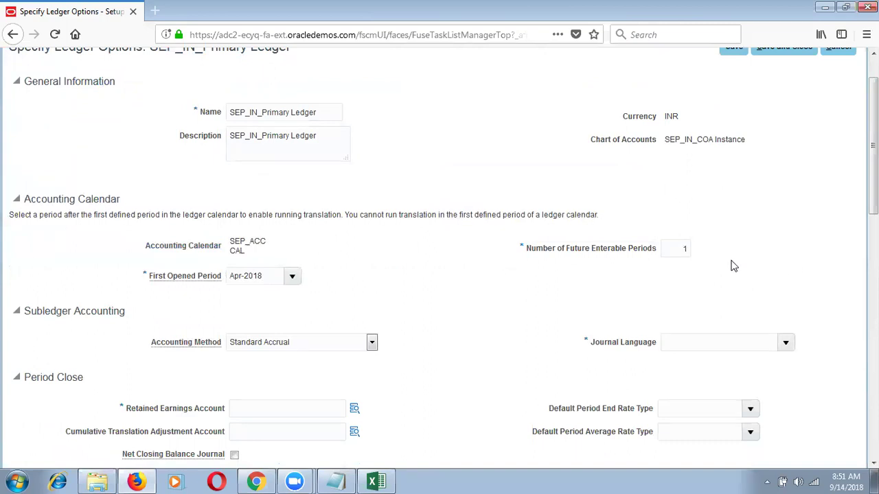
pyautogui.click(675, 250)
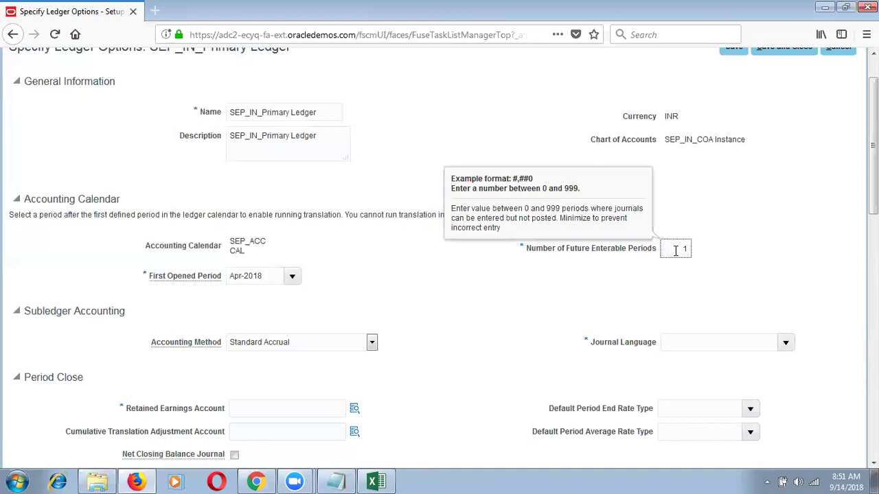
pyautogui.click(816, 461)
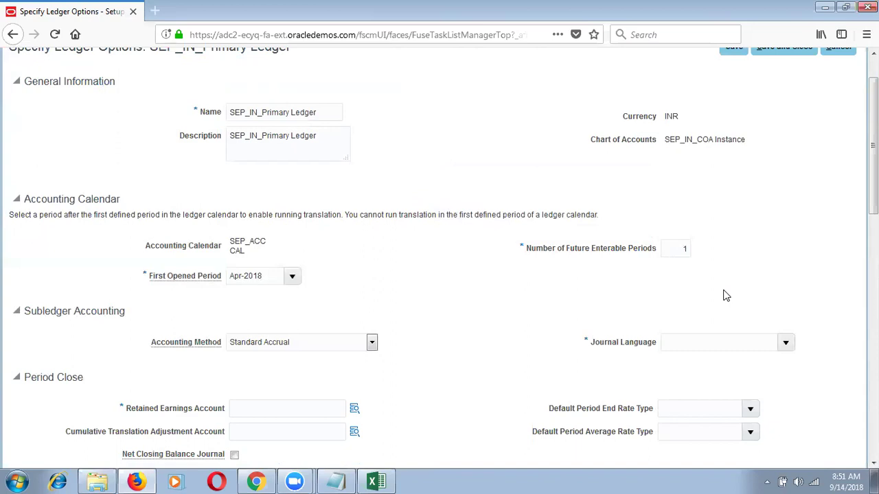
pyautogui.click(683, 247)
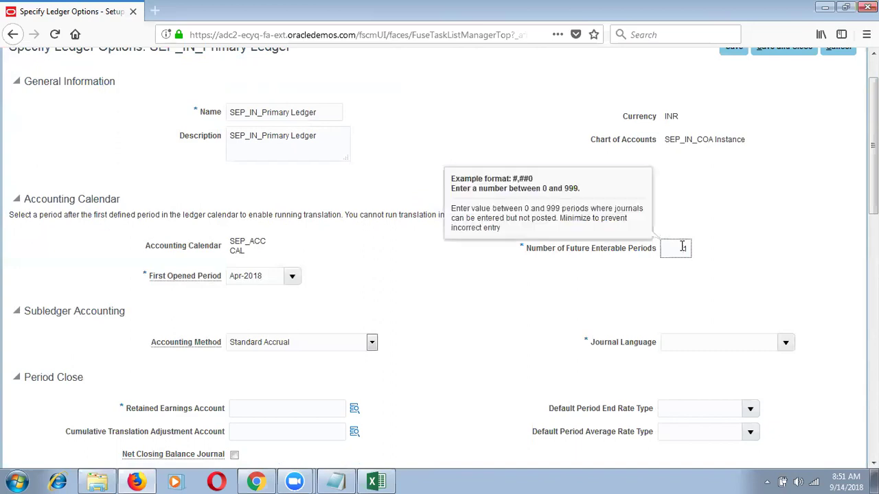
pyautogui.write('1')
pyautogui.click(254, 343)
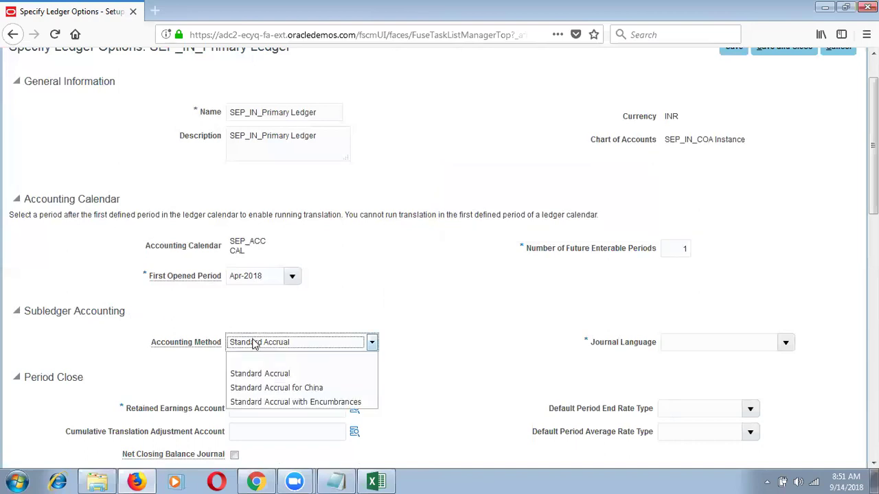
pyautogui.click(261, 374)
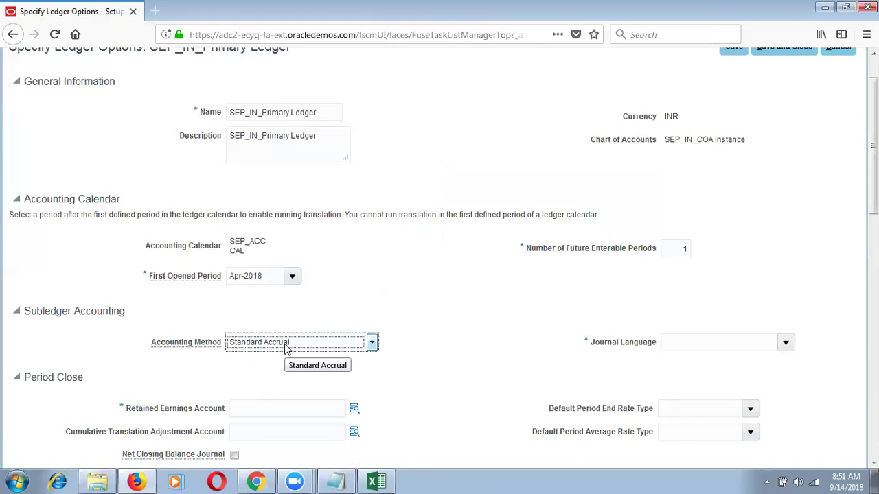
pyautogui.click(475, 32)
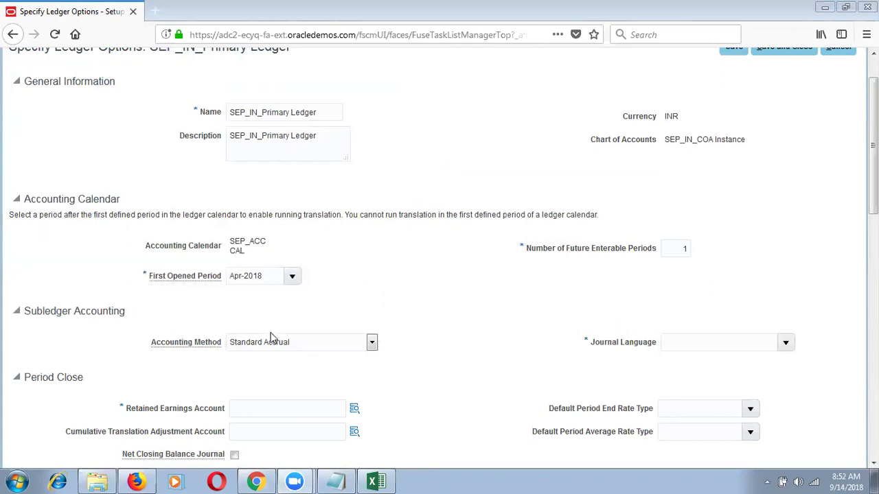
# Review the accounting method choices, then set Journal Language to American English.
pyautogui.click(324, 343)
pyautogui.click(324, 343)
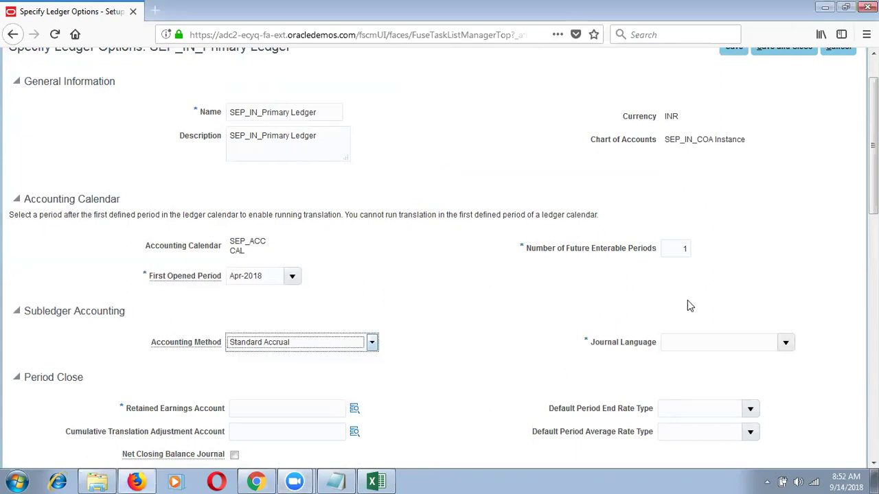
pyautogui.click(786, 348)
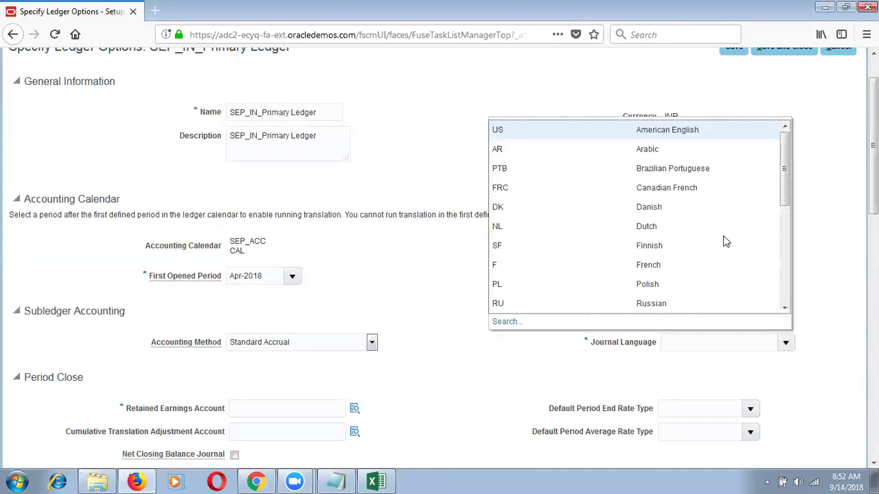
pyautogui.click(686, 131)
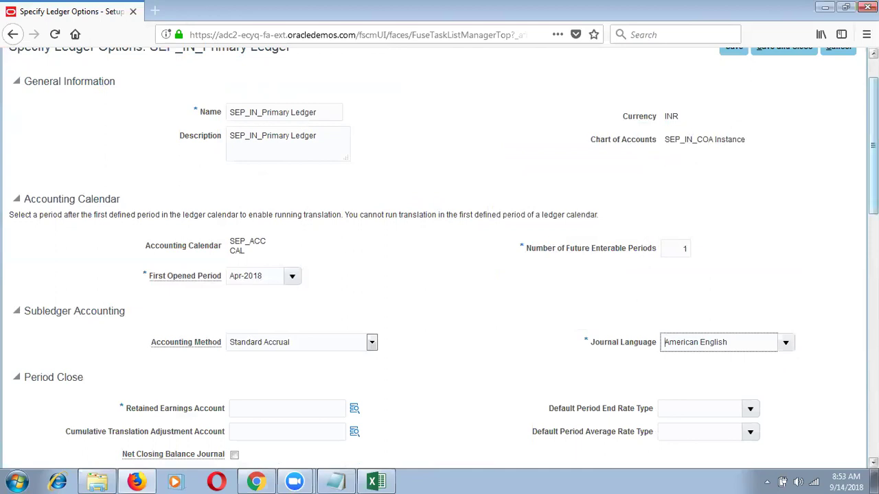
pyautogui.scroll(-3, 745, 177)
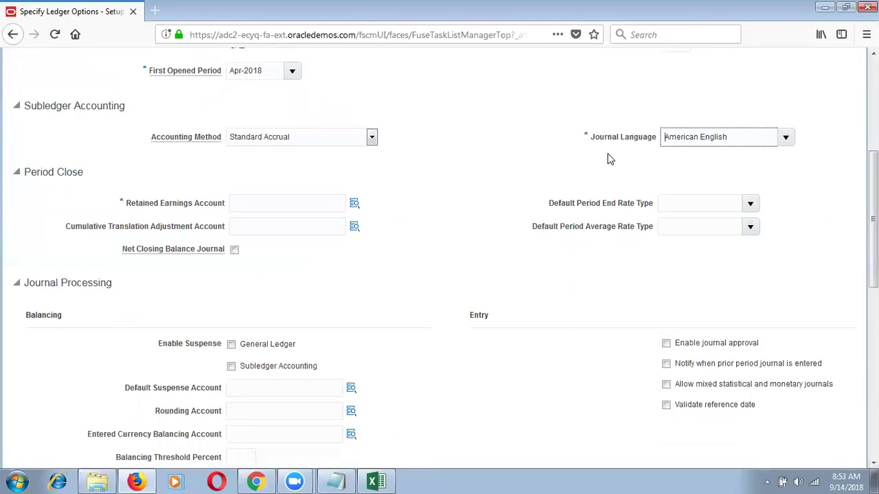
pyautogui.click(122, 203)
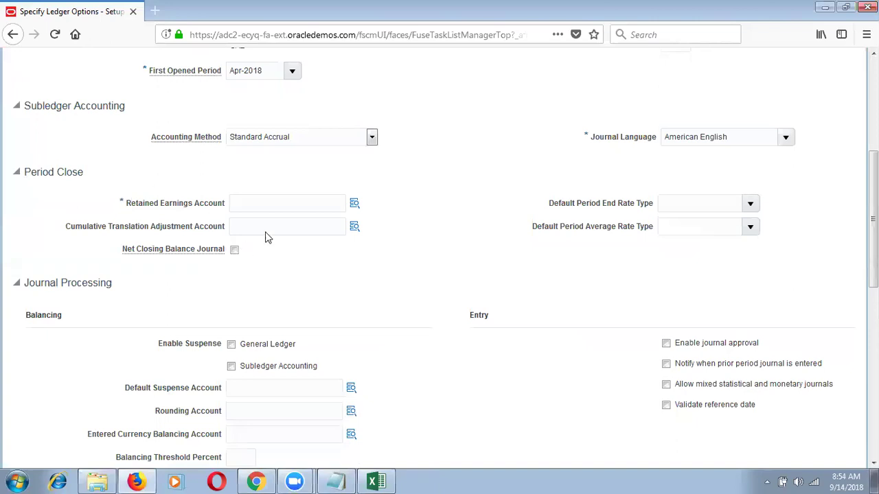
# Open the Retained Earnings Account segment entry from the Period Close section's search icon.
pyautogui.click(353, 204)
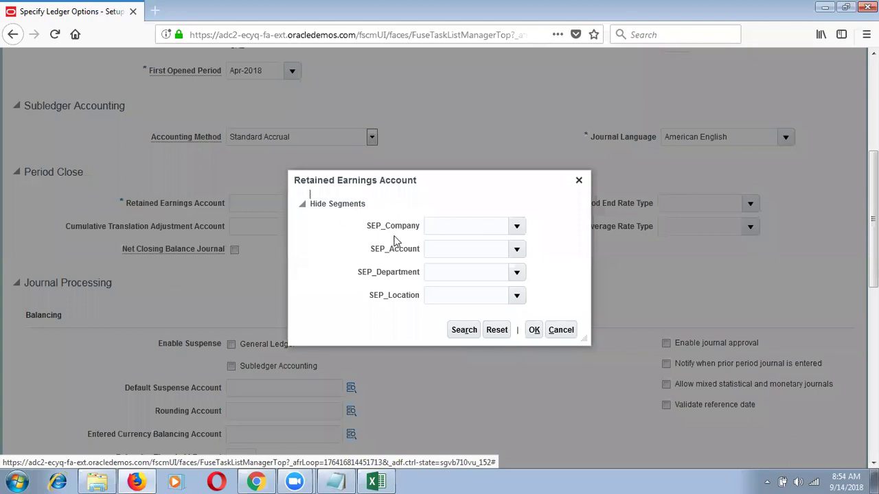
# Set SEP_Company to 100 MFG Company and list the SEP_Account values, 10000 and 99999.
pyautogui.click(514, 228)
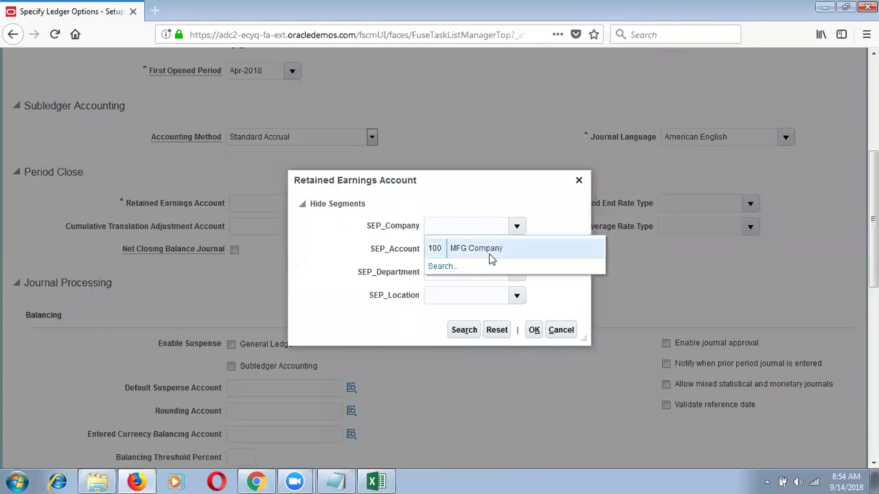
pyautogui.click(491, 255)
pyautogui.click(516, 251)
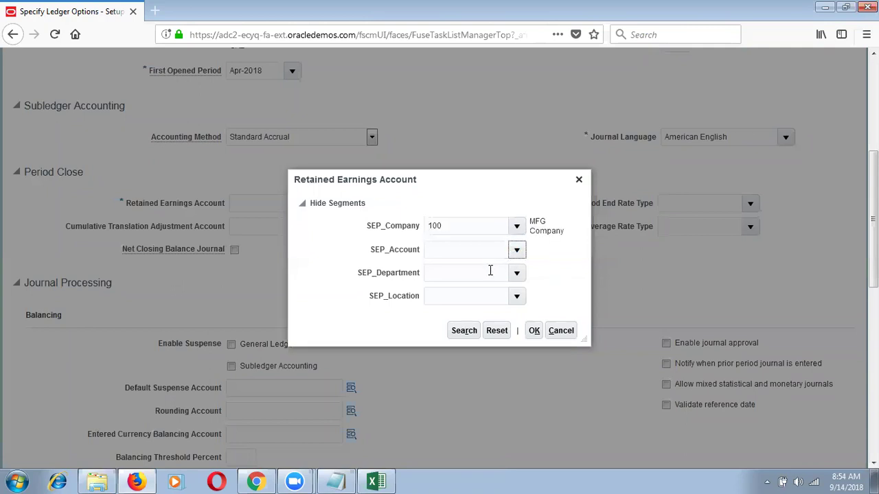
pyautogui.click(516, 251)
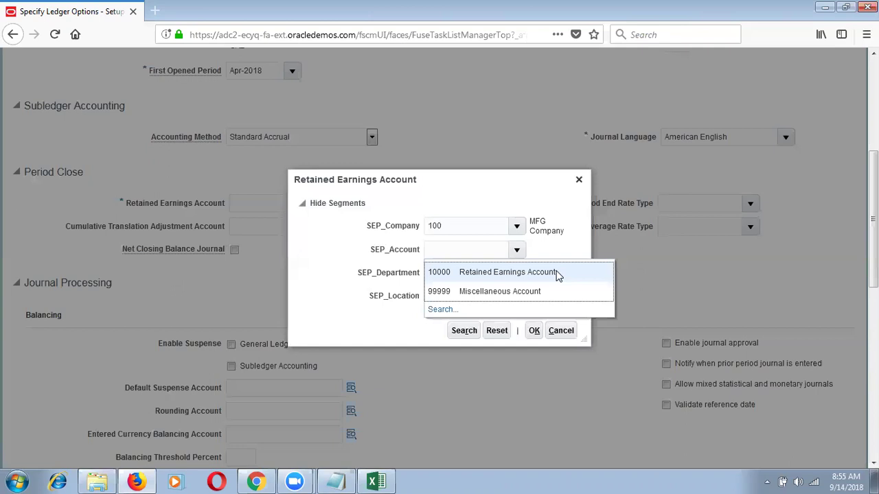
pyautogui.click(255, 481)
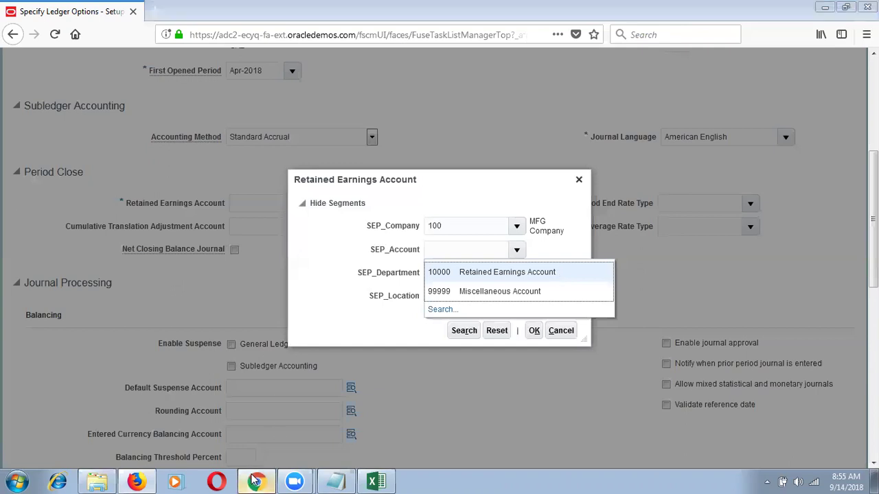
# Sign in to the second browser session with the saved SEP user ID and password.
pyautogui.click(378, 291)
pyautogui.write('SEP')
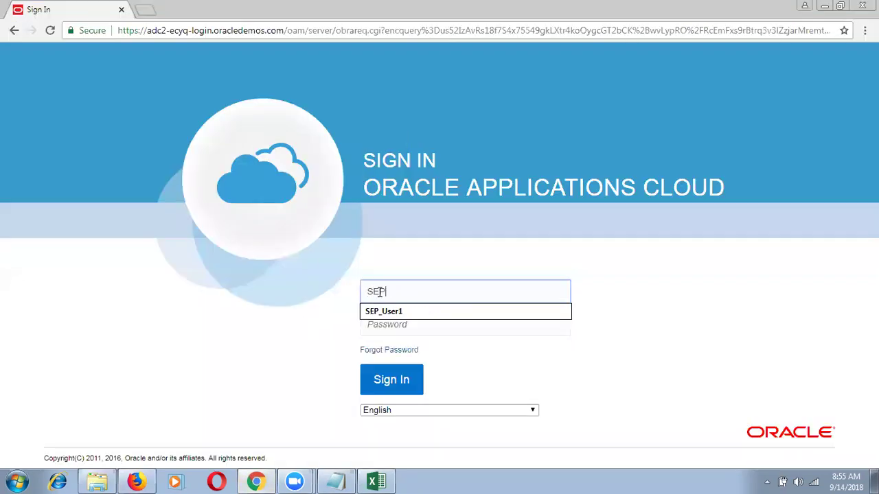
pyautogui.press('Down')
pyautogui.press('Tab')
pyautogui.click(418, 390)
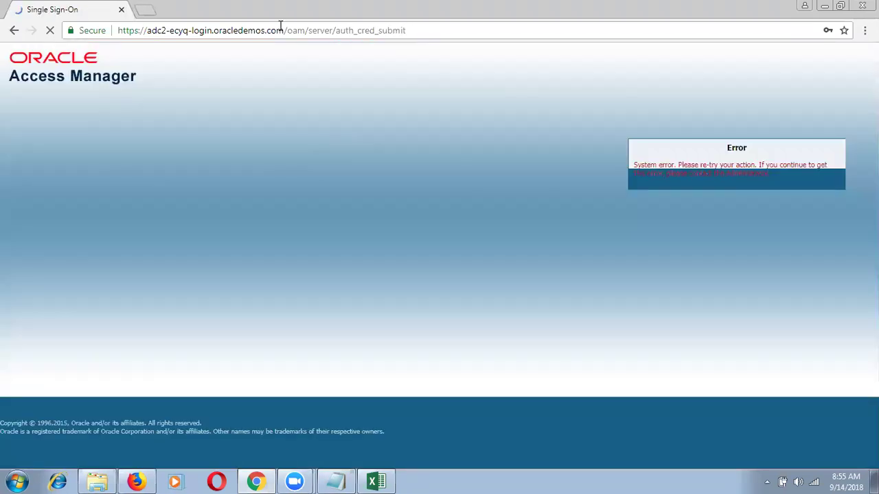
# Reload the Fusion applications site after the error and sign in again with the same credentials.
pyautogui.click(280, 30)
pyautogui.write('ad')
pyautogui.press('Down')
pyautogui.press('Return')
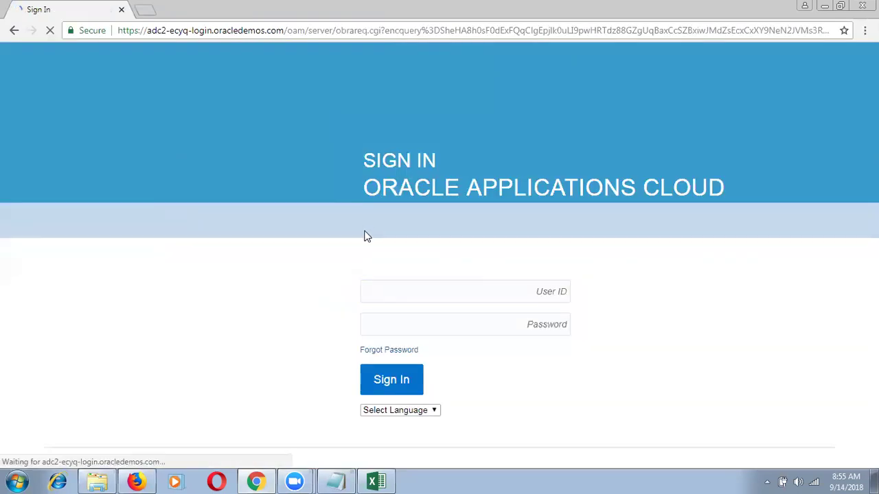
pyautogui.click(416, 300)
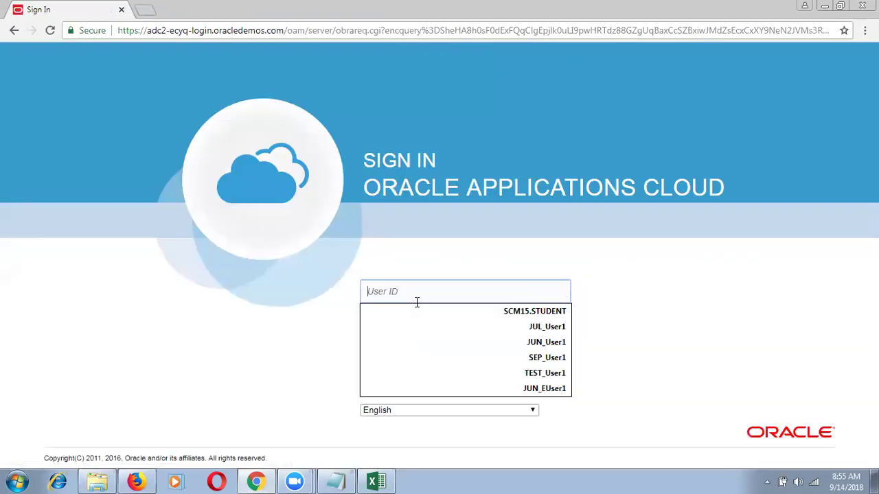
pyautogui.write('SEP')
pyautogui.press('Down')
pyautogui.press('Tab')
pyautogui.write('••••••••')
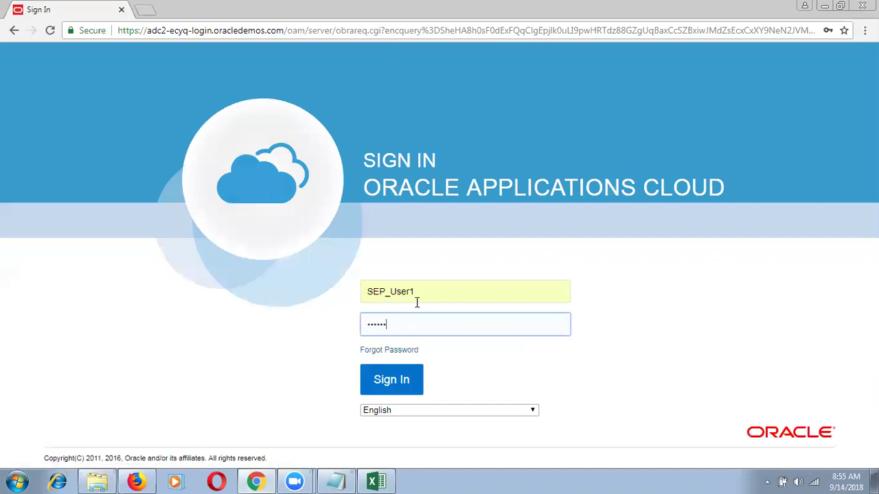
pyautogui.write('•••')
pyautogui.click(387, 390)
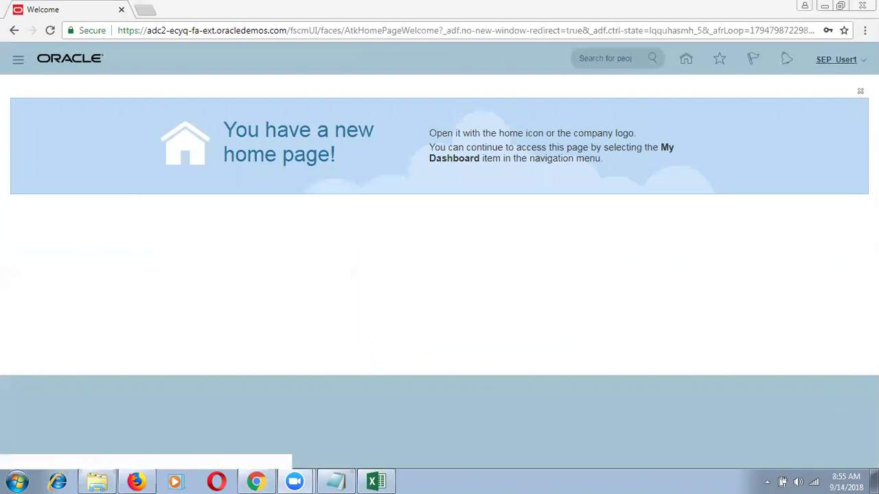
# In Setup and Maintenance, open Procurement's Financial Reporting Structures task Manage Chart of Accounts Value Set Values.
pyautogui.click(836, 59)
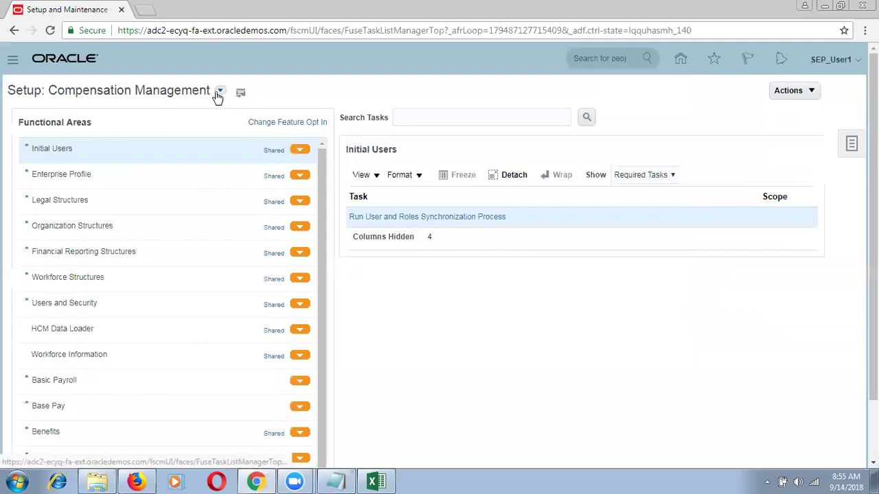
pyautogui.click(219, 90)
pyautogui.scroll(-3, 447, 254)
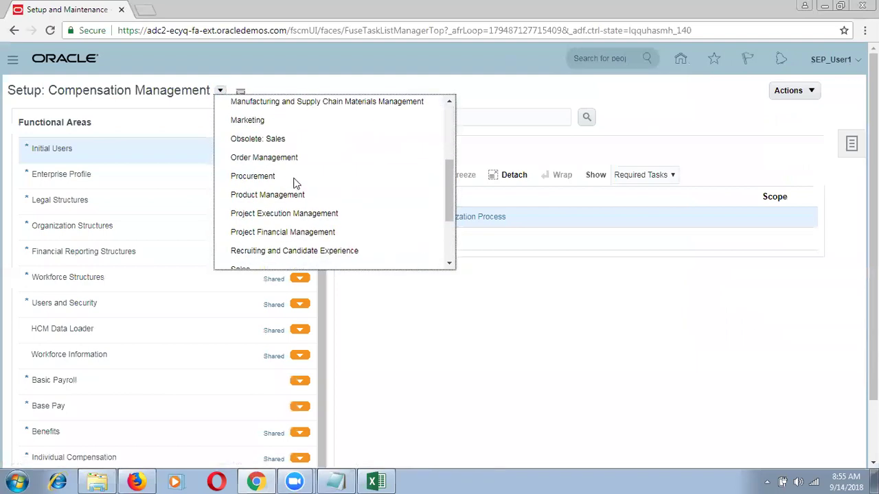
pyautogui.click(292, 178)
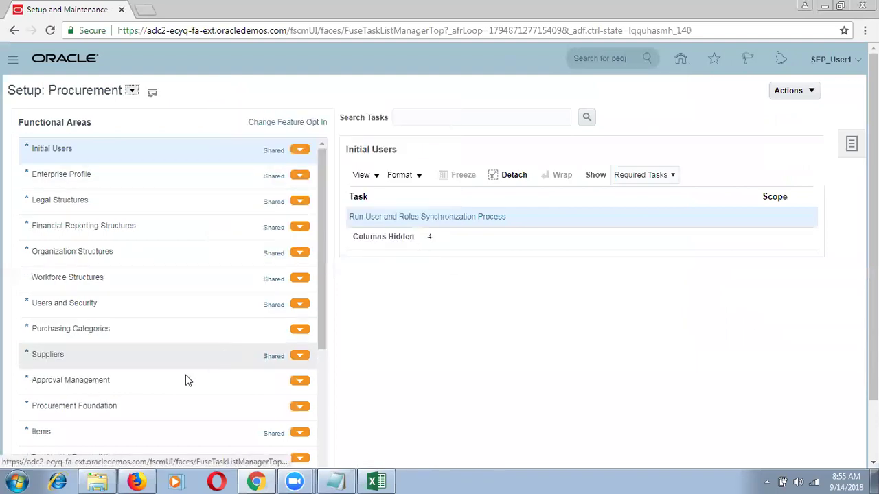
pyautogui.click(127, 224)
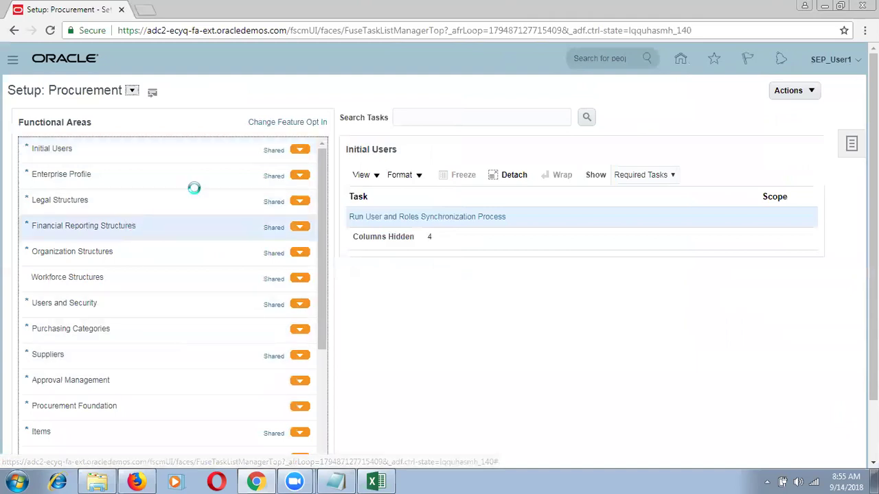
pyautogui.click(423, 341)
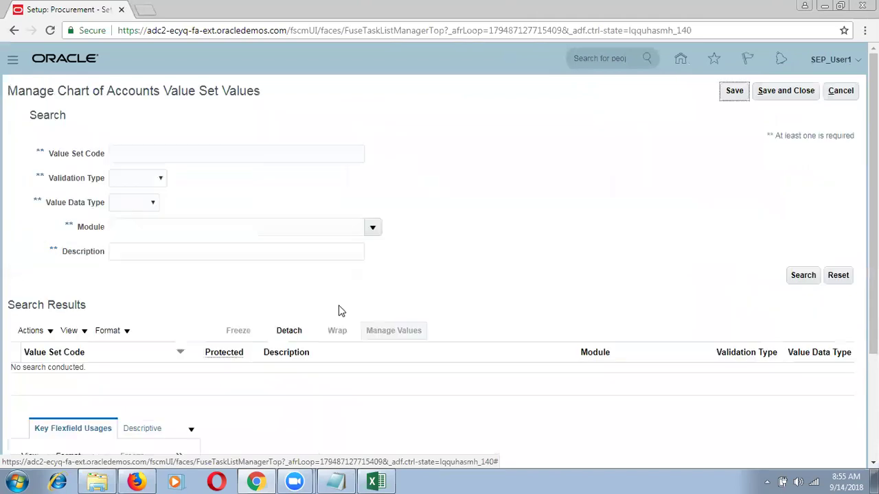
# Search value sets by code 'SEP%' and open the SEP_Account value set.
pyautogui.click(204, 147)
pyautogui.write('SE')
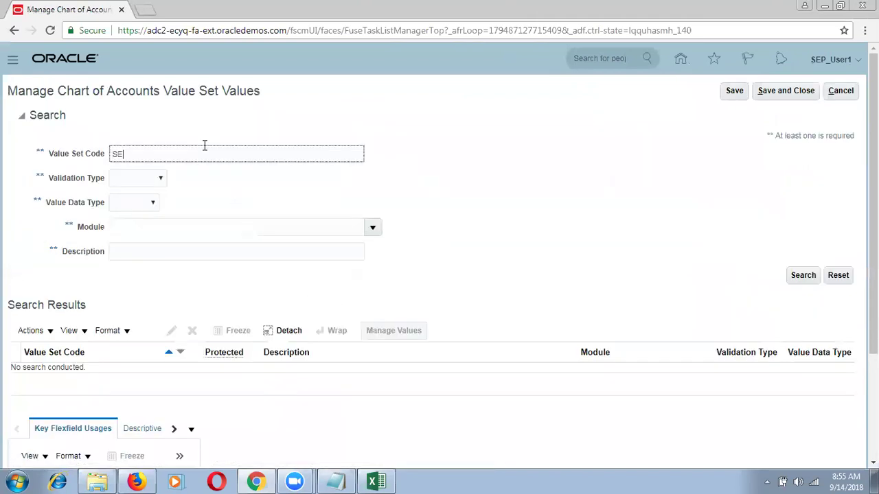
pyautogui.write('P%')
pyautogui.press('Return')
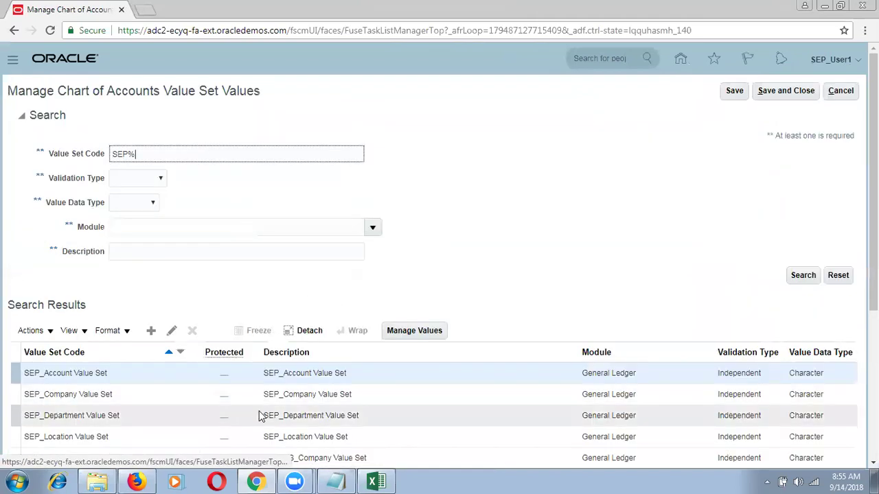
pyautogui.click(417, 333)
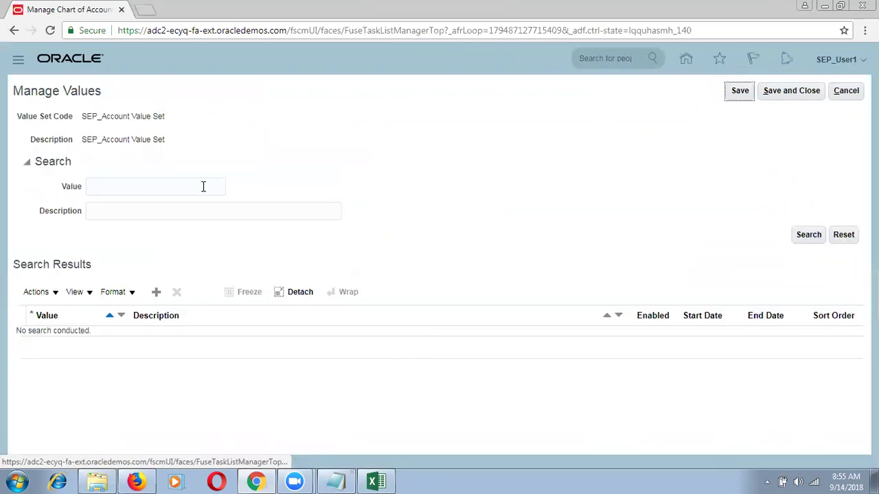
# List all SEP_Account values with '%' and check 10000 Retained Earnings Account before returning to the ledger.
pyautogui.click(203, 186)
pyautogui.write('%')
pyautogui.press('Return')
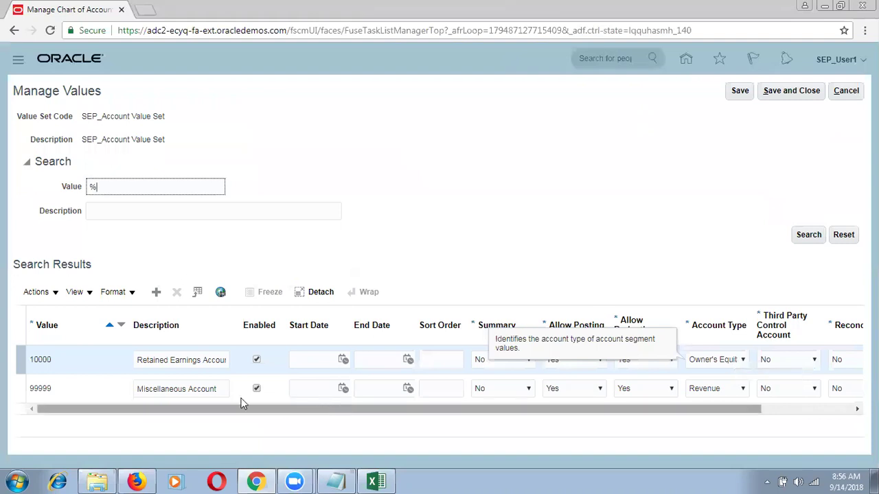
pyautogui.click(195, 364)
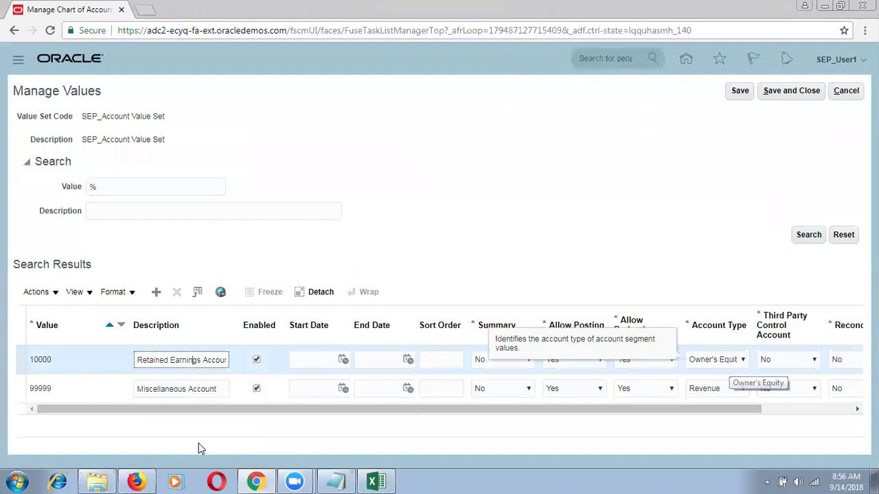
pyautogui.click(136, 482)
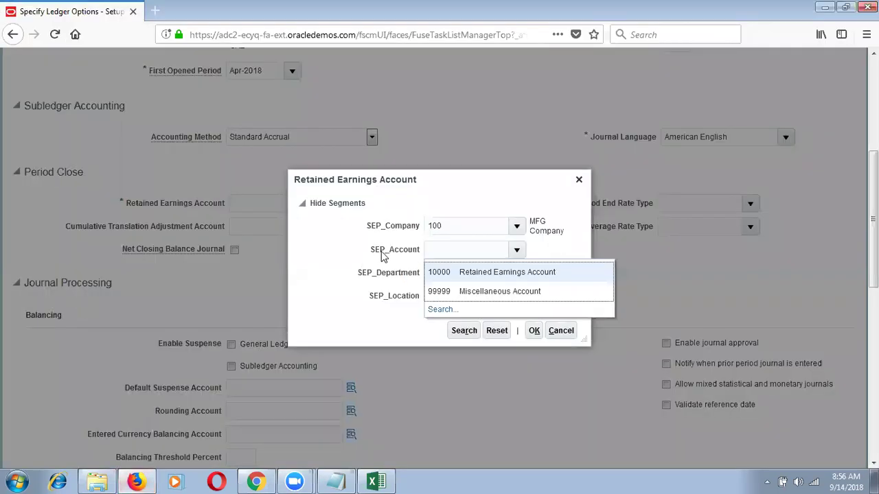
# Choose account 10000, department 000 and location 000 to confirm 100.10000.000.000.
pyautogui.click(494, 272)
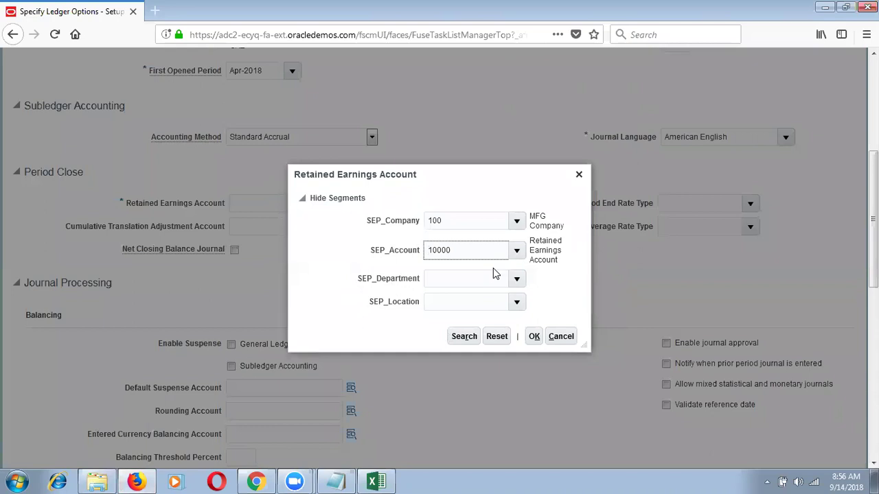
pyautogui.click(516, 278)
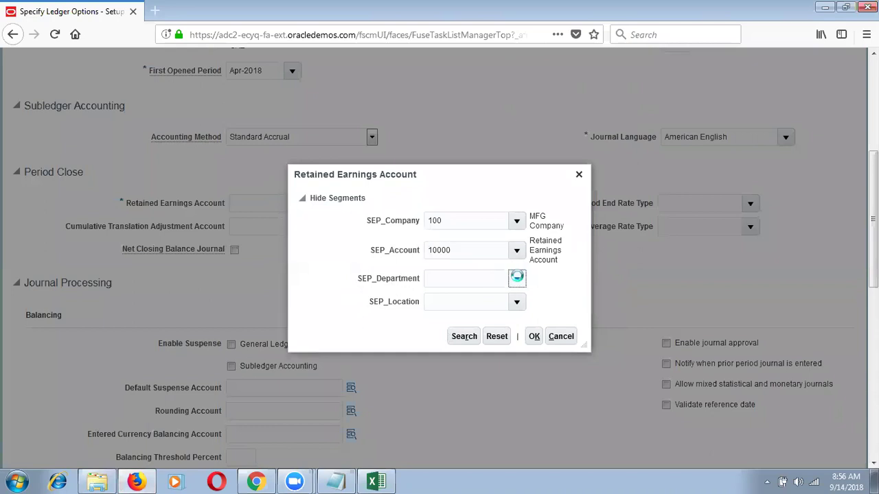
pyautogui.click(467, 299)
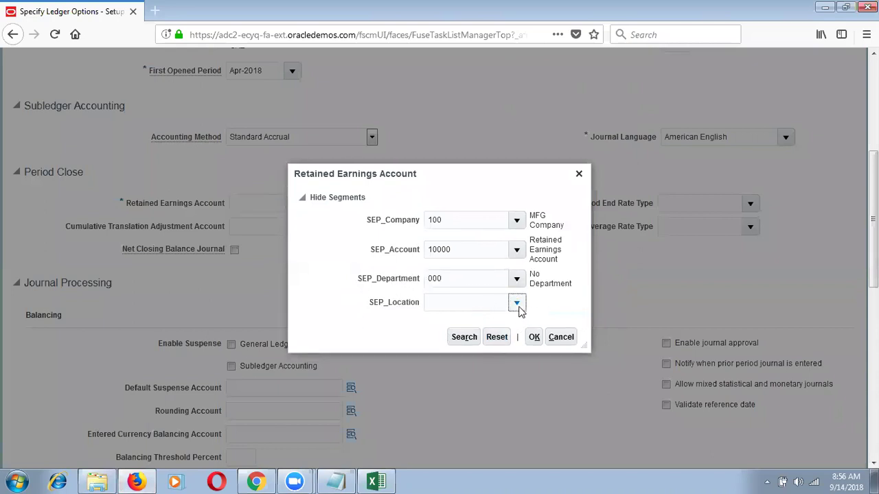
pyautogui.click(485, 323)
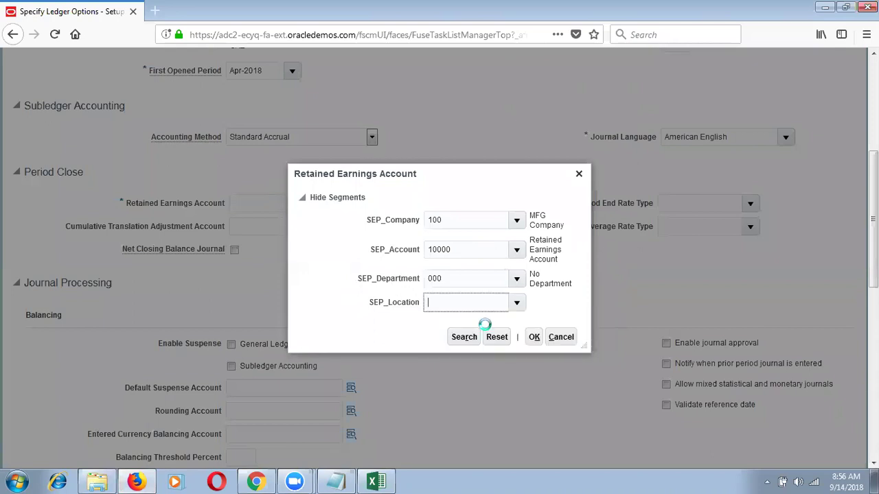
pyautogui.click(534, 337)
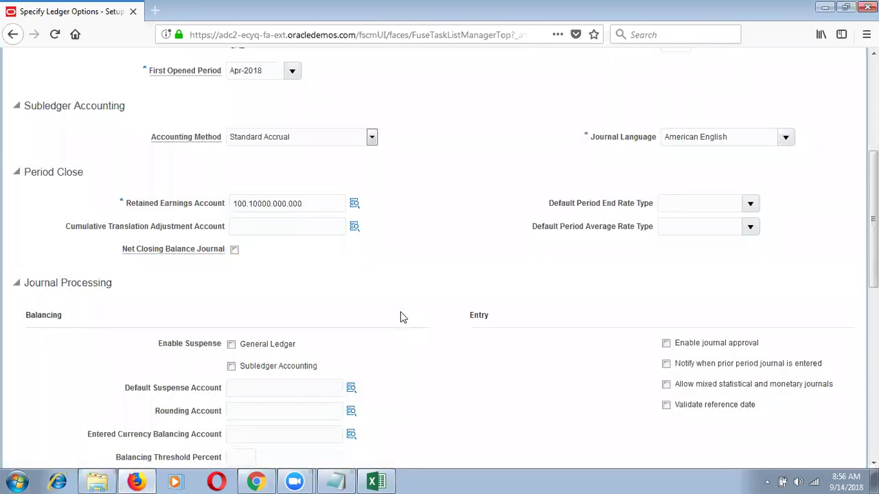
# Save the SEP_IN_Primary Ledger options with the new retained earnings account.
pyautogui.scroll(3, 822, 113)
pyautogui.scroll(3, 735, 102)
pyautogui.click(733, 100)
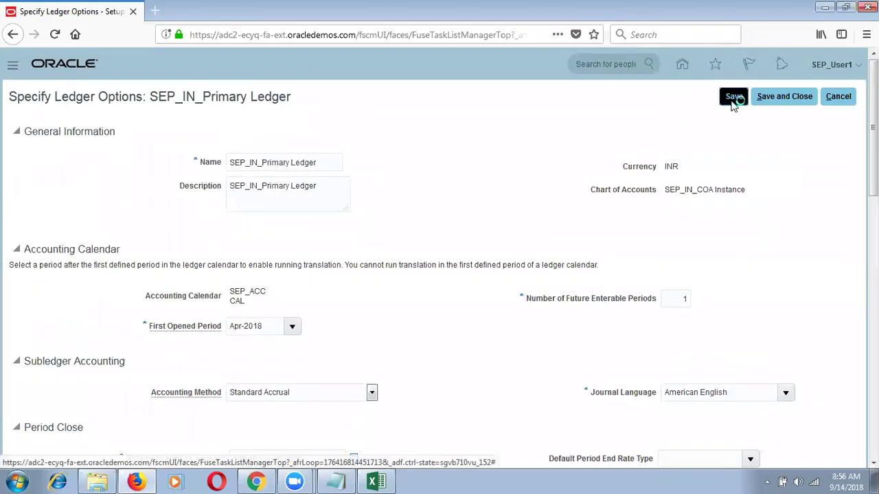
# Review the Journal Processing fields, including the empty Rounding Account.
pyautogui.scroll(-8, 377, 110)
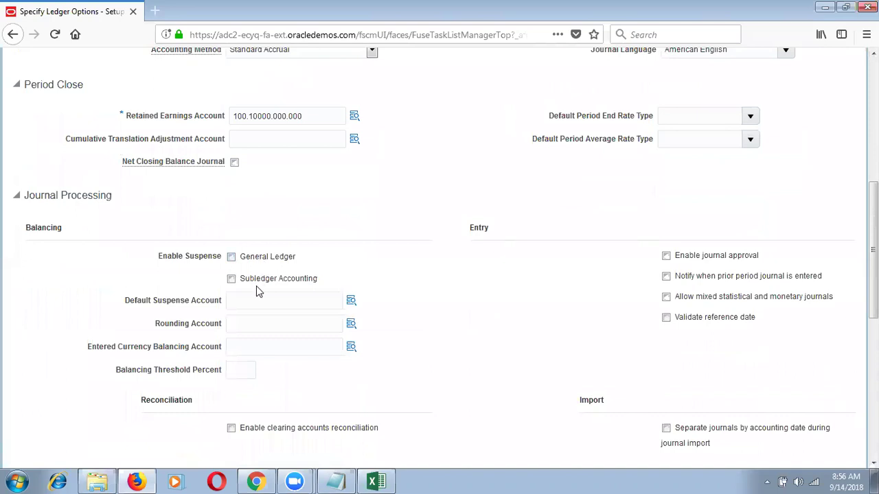
pyautogui.click(244, 318)
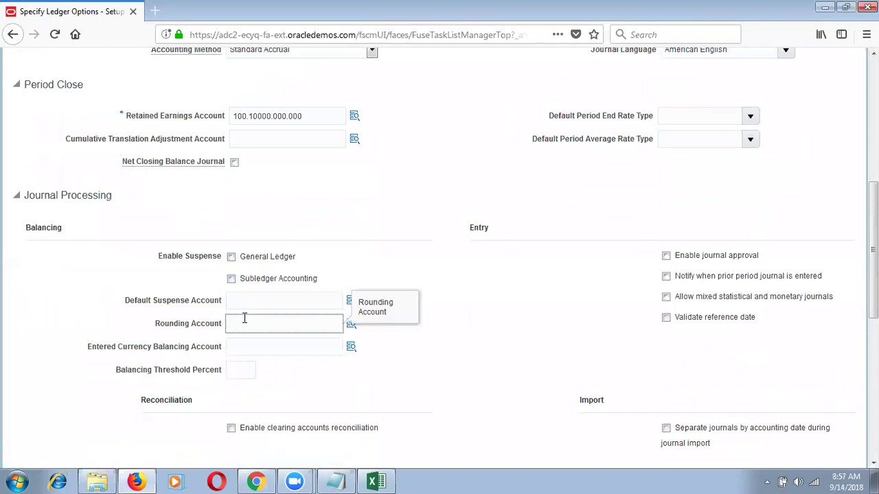
pyautogui.moveTo(873, 251); pyautogui.dragTo(873, 344)
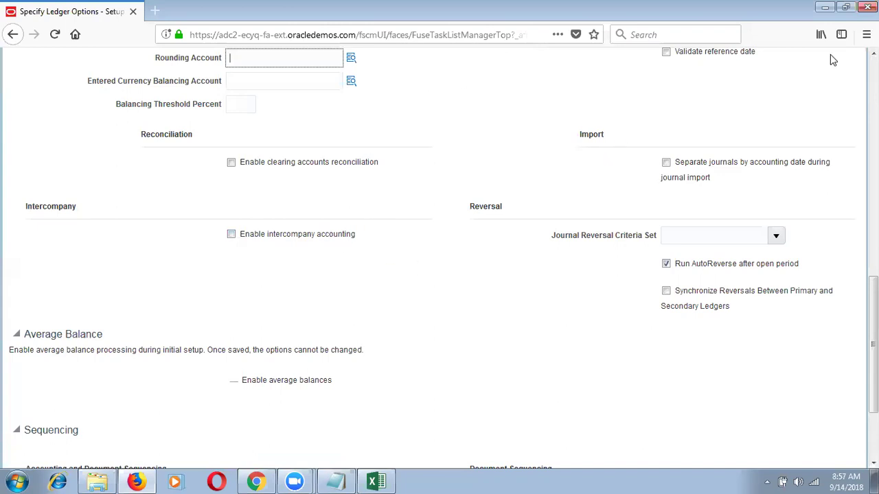
pyautogui.scroll(15, 789, 151)
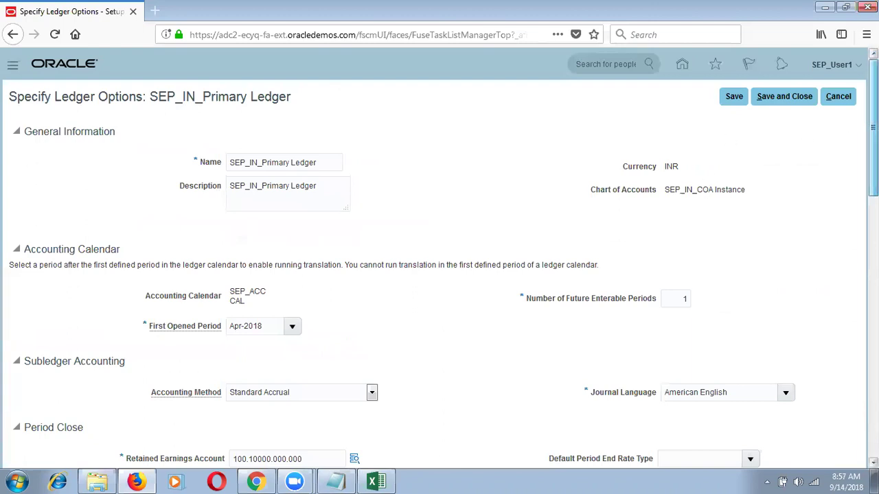
# Save and close the ledger options, returning to the Financial Reporting Structures task list.
pyautogui.scroll(-2, 453, 309)
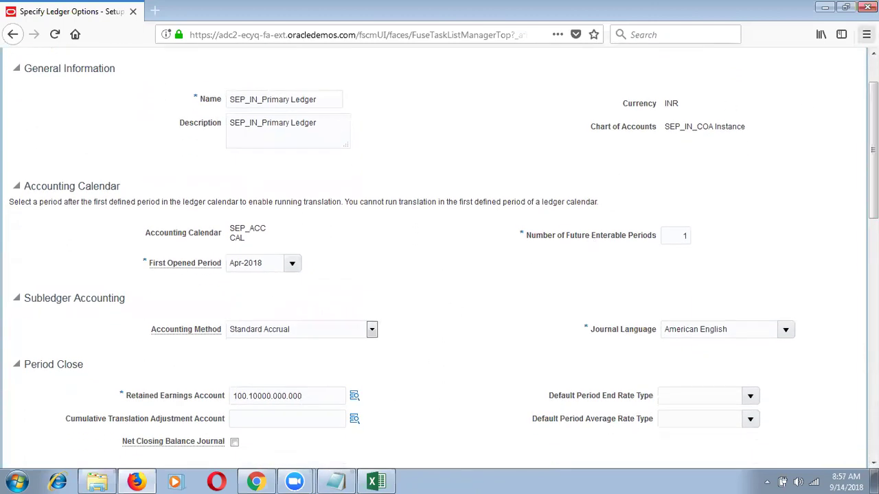
pyautogui.click(873, 53)
pyautogui.click(774, 67)
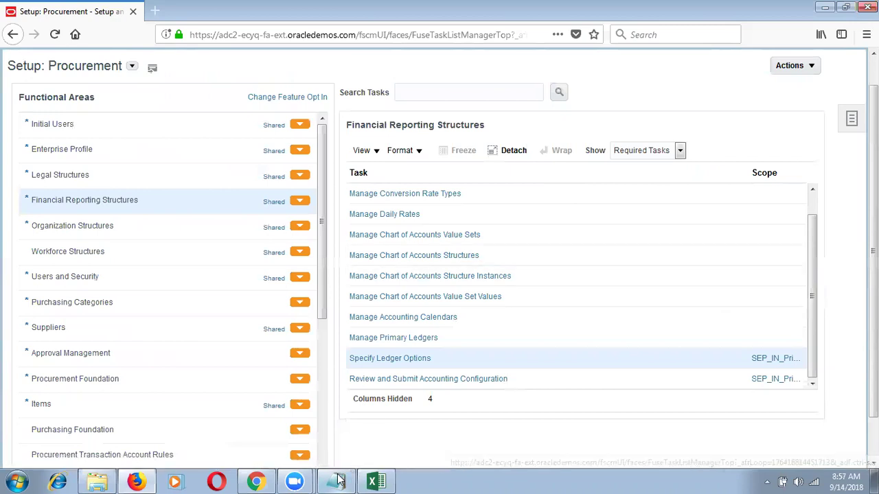
pyautogui.moveTo(338, 481)
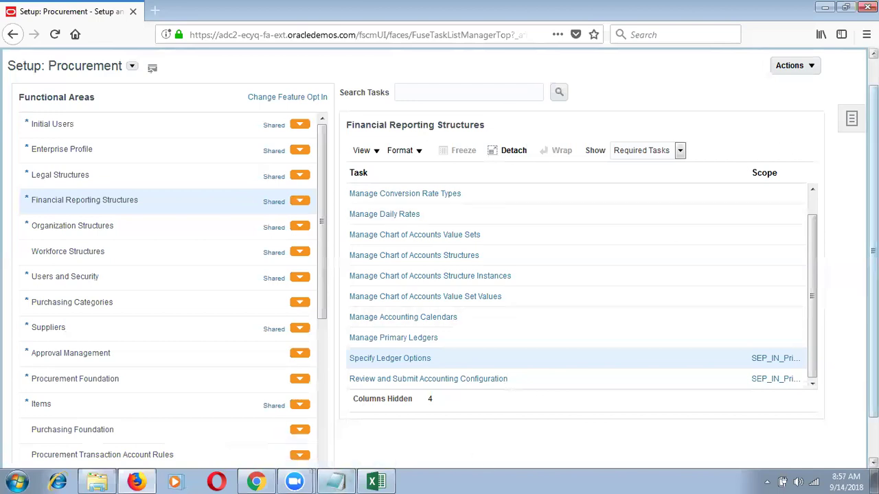
pyautogui.scroll(1, 718, 137)
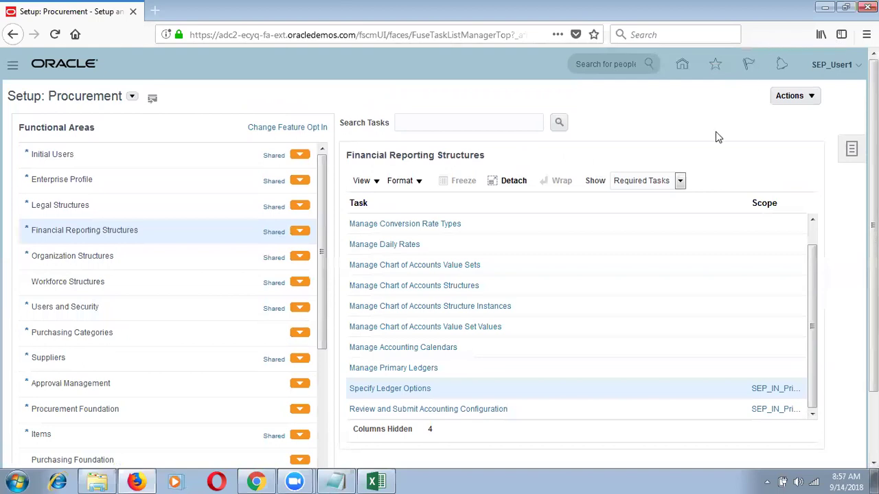